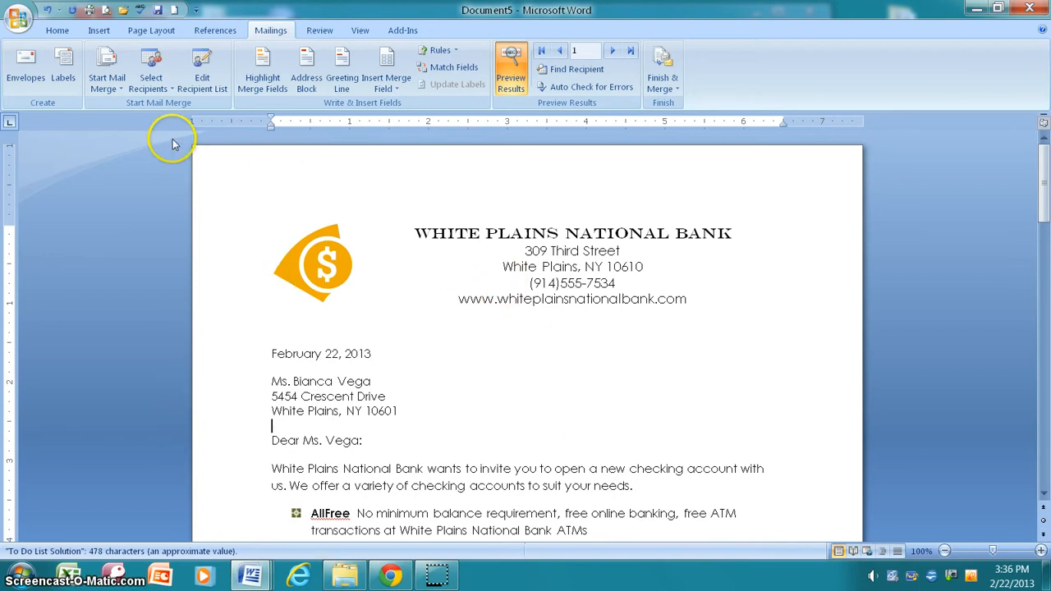
left_click(121, 93)
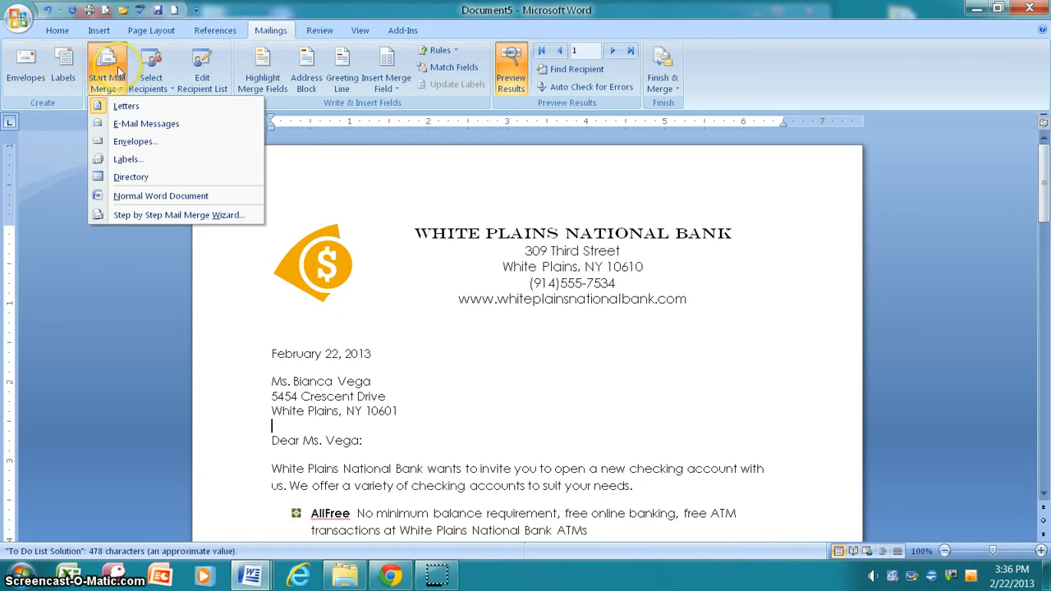
left_click(129, 143)
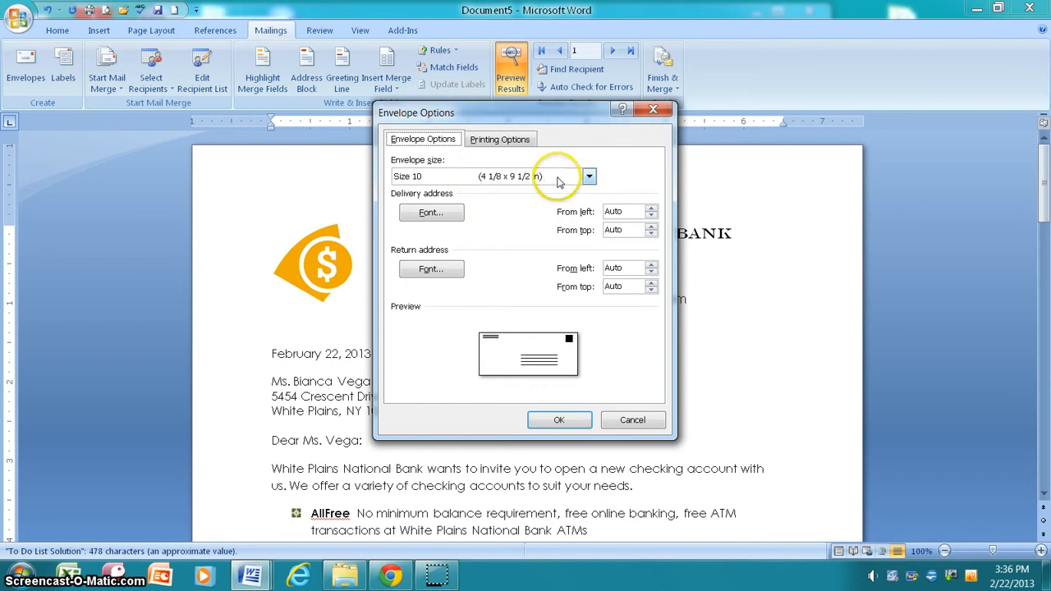
left_click(589, 177)
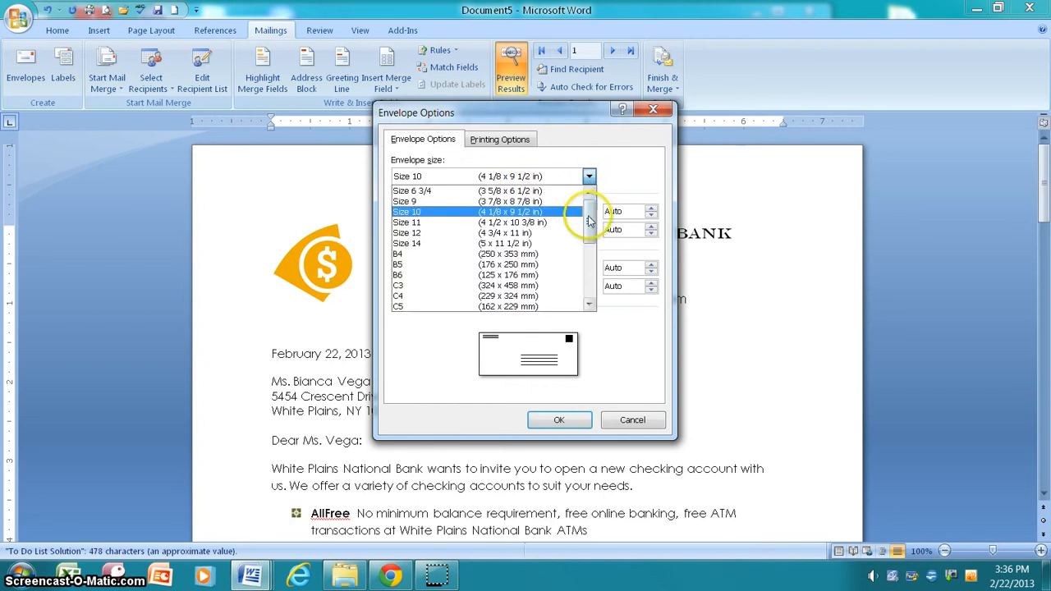
left_click_drag(587, 218, 543, 215)
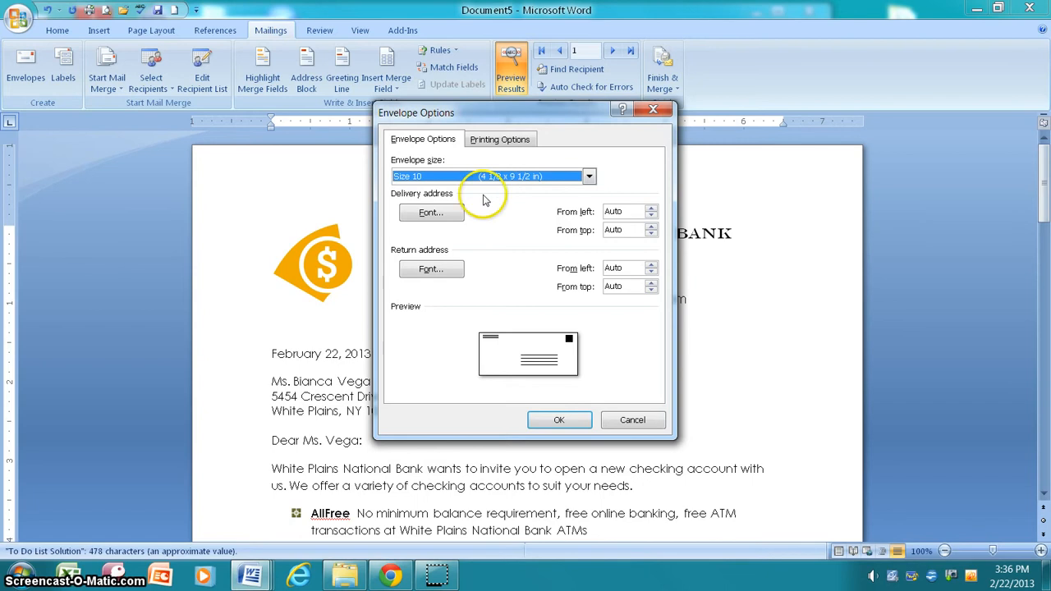
left_click(504, 141)
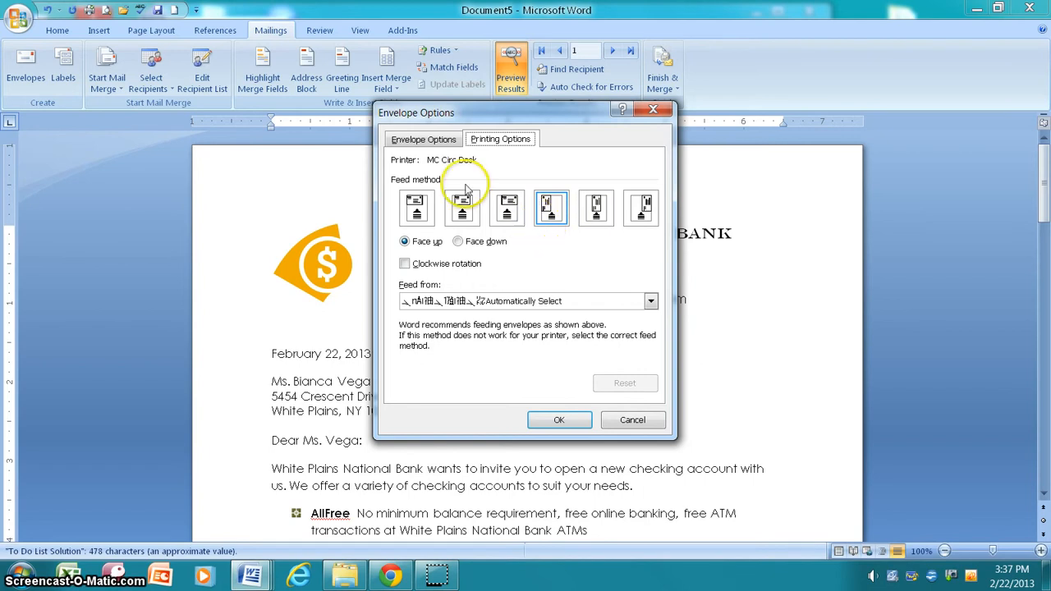
left_click(424, 139)
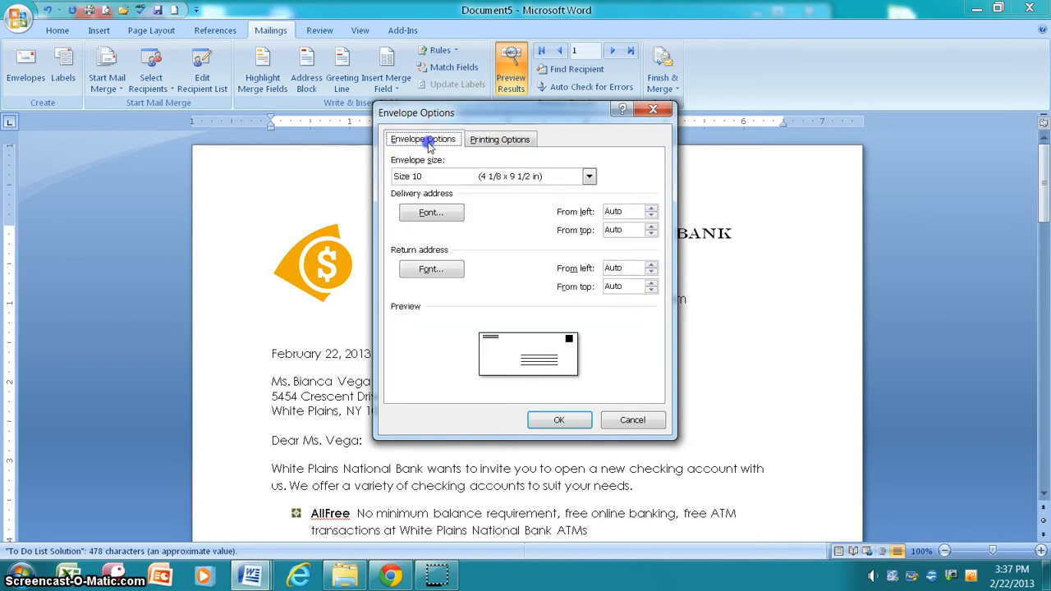
left_click(558, 419)
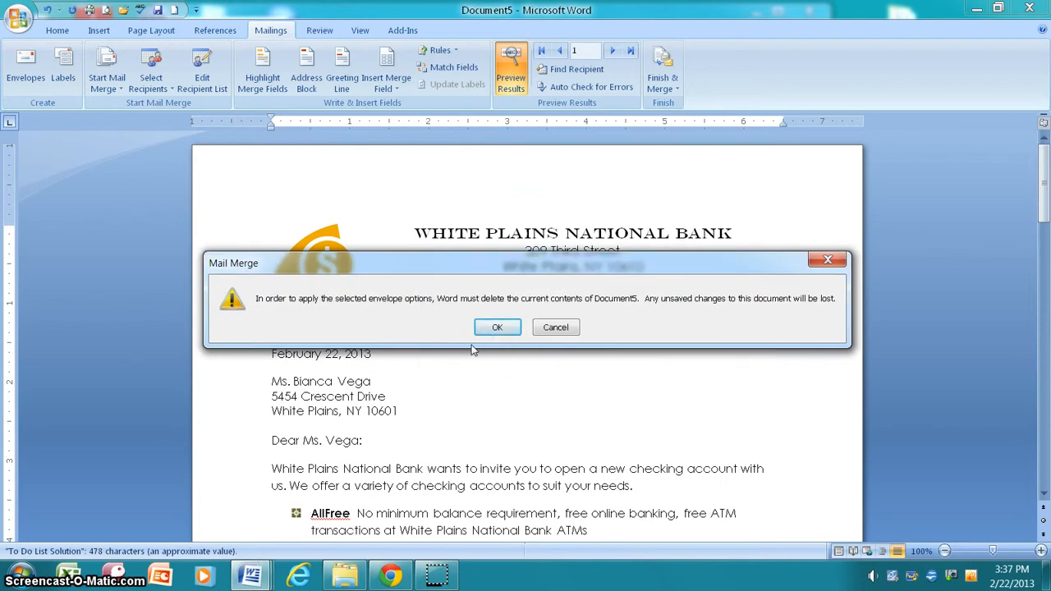
left_click(555, 327)
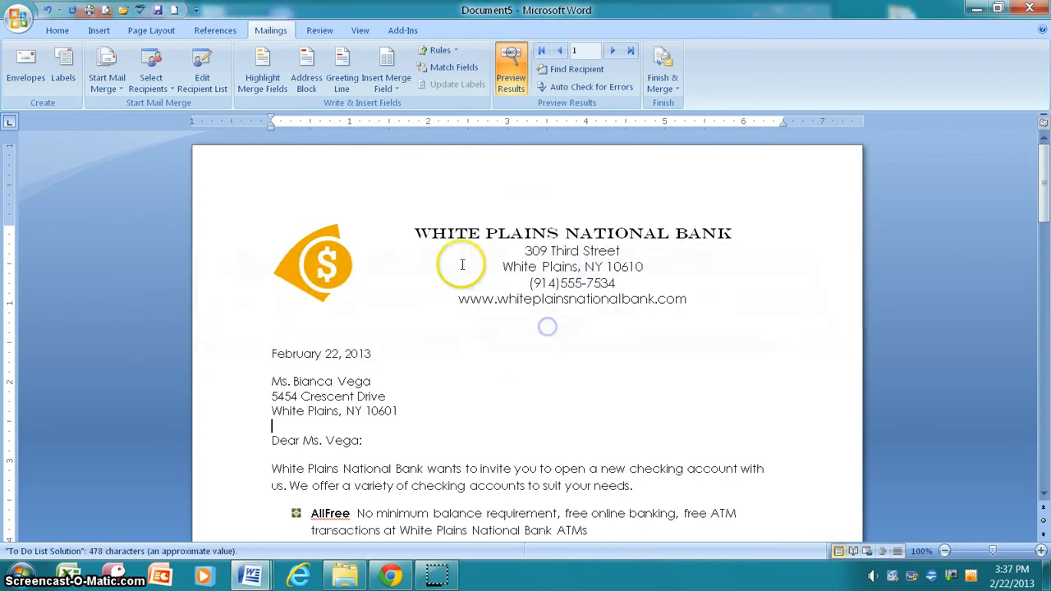
Step: Start saving the letter as a Word document in the Word Practice folder inside Computer Apps 2007
left_click(12, 25)
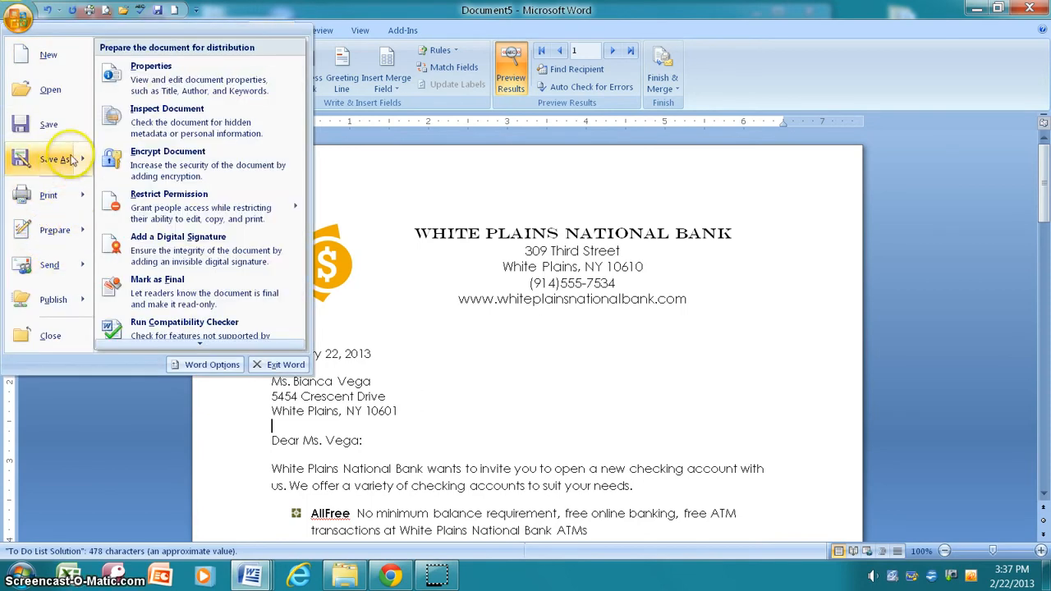
mouse_move(70, 160)
left_click(141, 69)
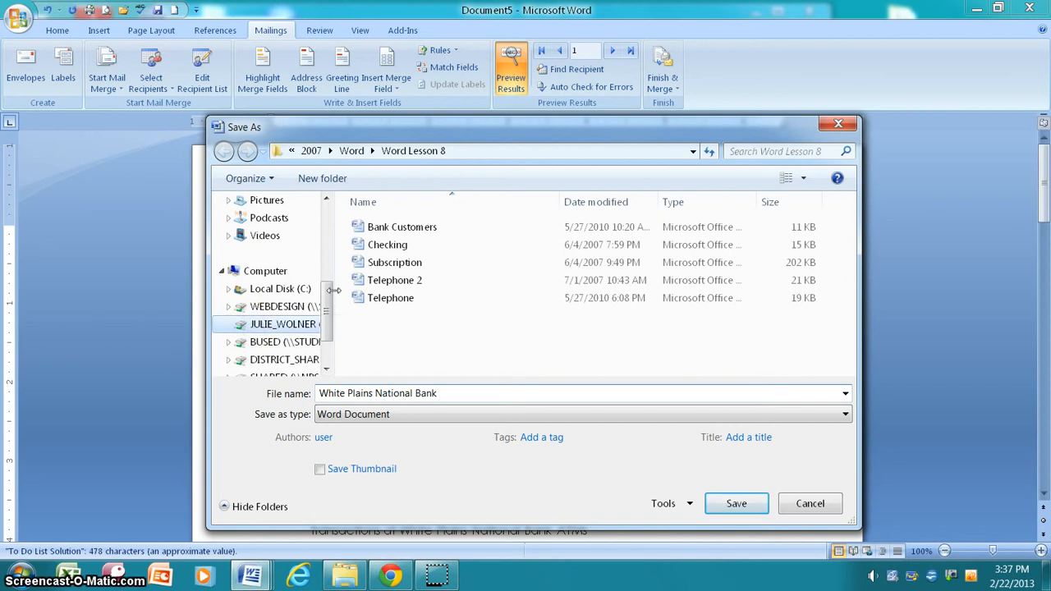
left_click(284, 324)
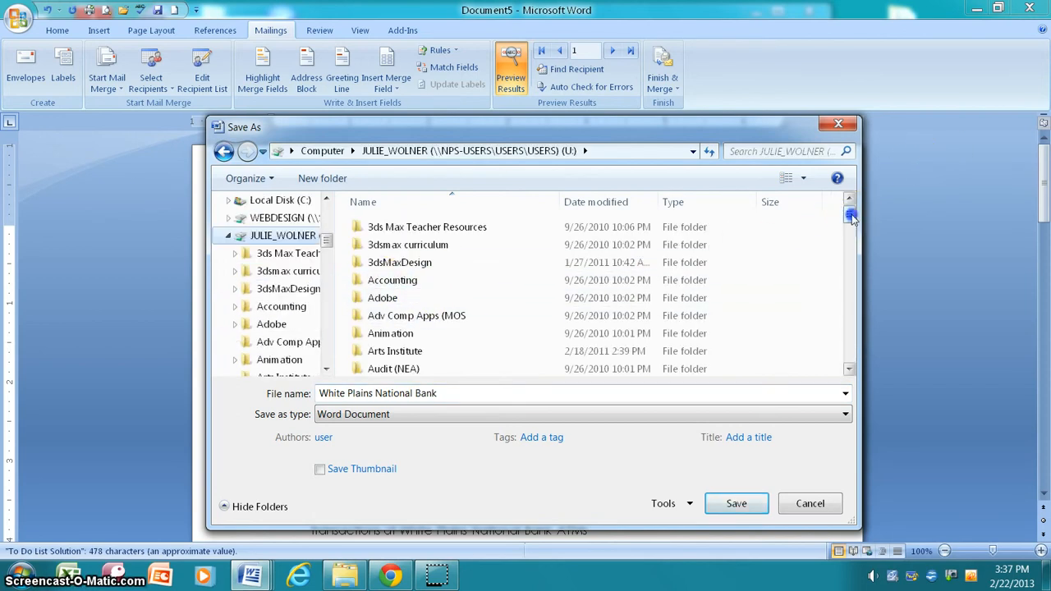
left_click_drag(847, 220, 847, 255)
left_click_drag(850, 296, 854, 233)
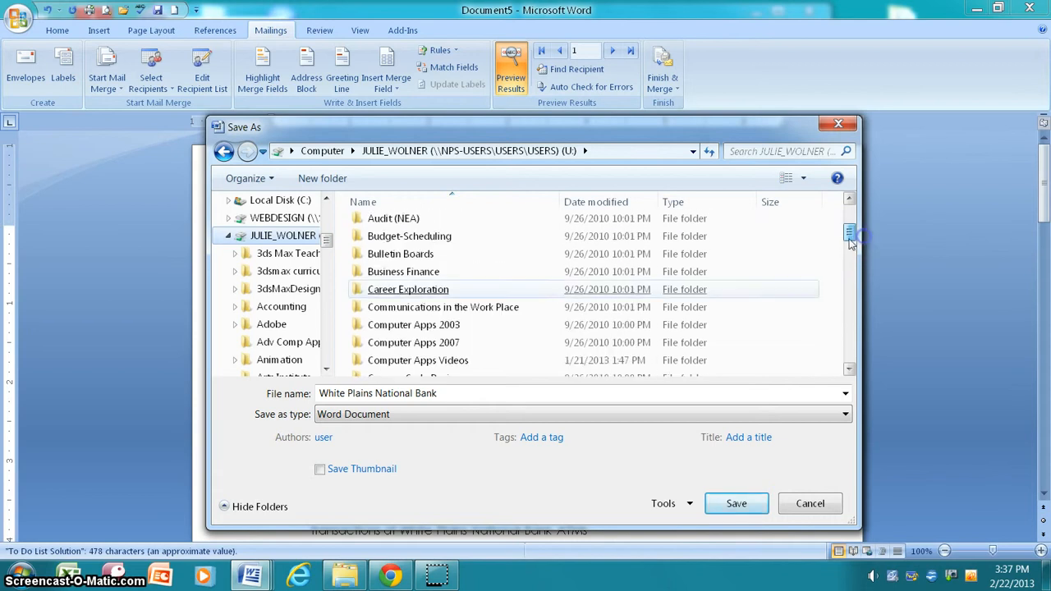
left_click(415, 344)
left_click(416, 346)
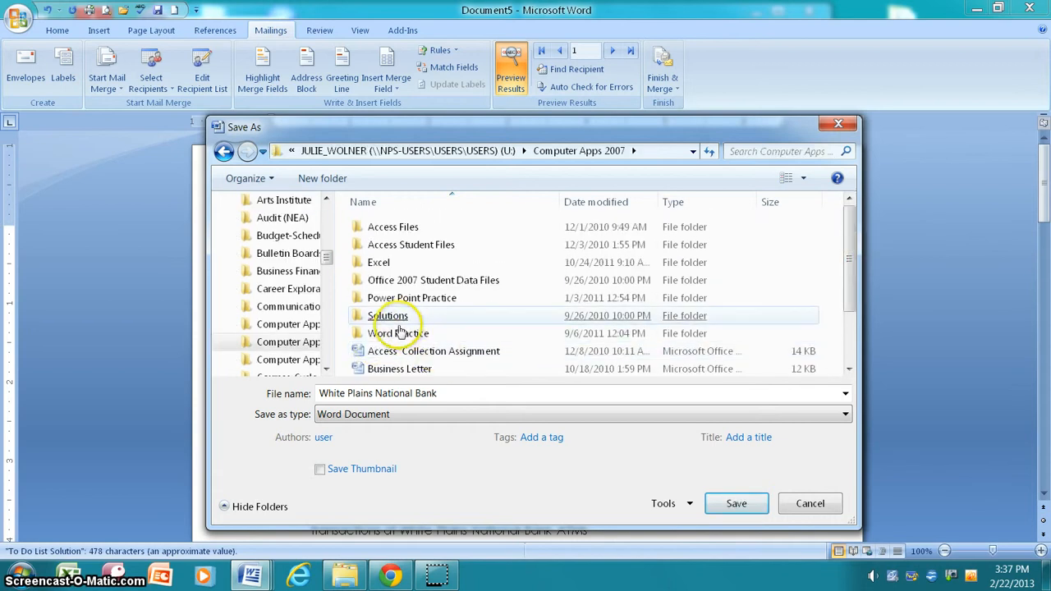
left_click(400, 336)
double_click(400, 336)
left_click(390, 333)
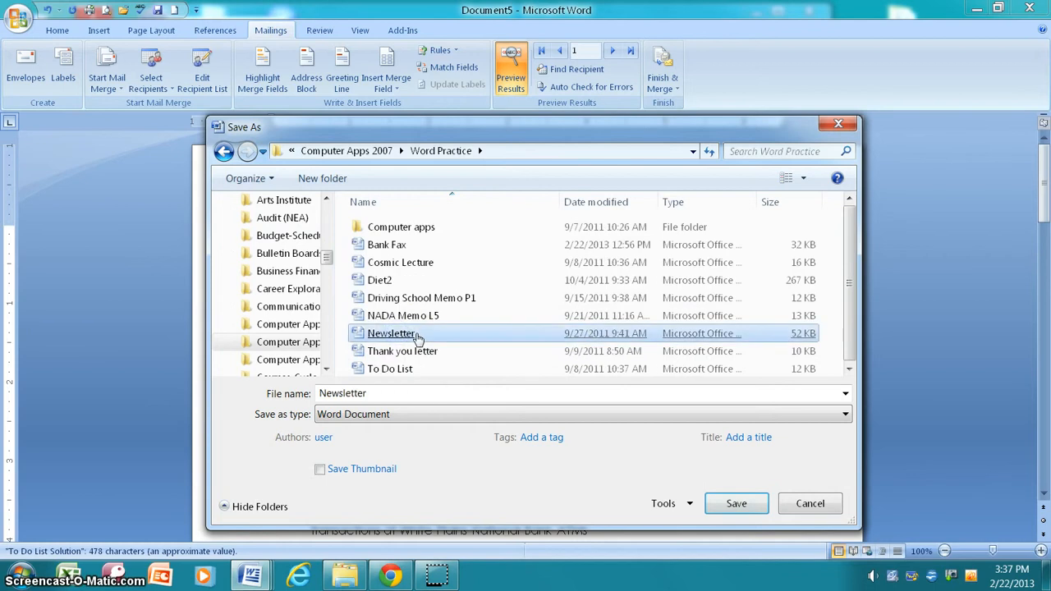
Step: Name the file White Bank Letter and save it
left_click(400, 394)
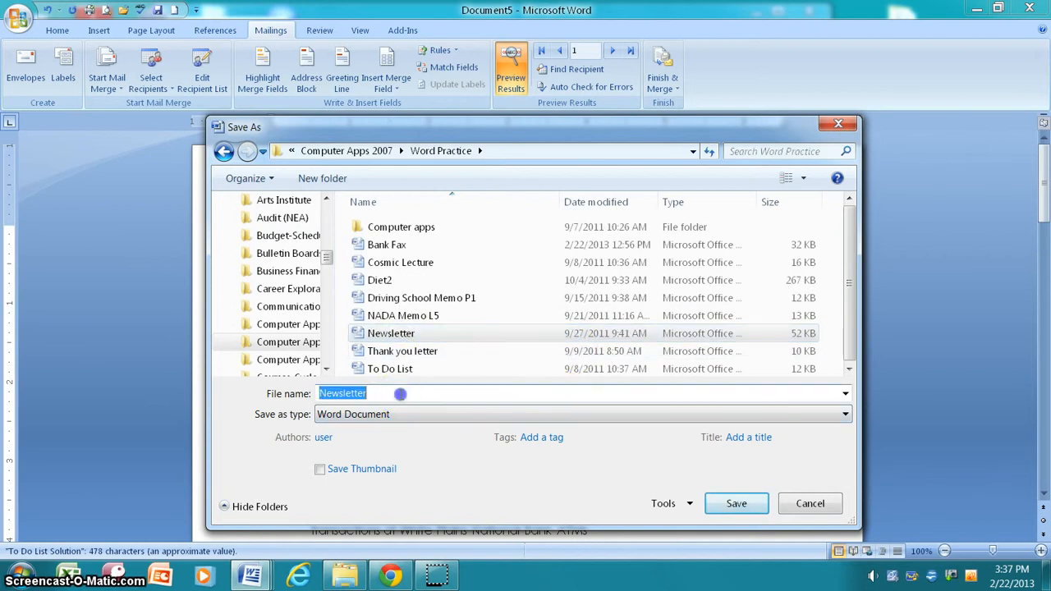
key("BackSpace")
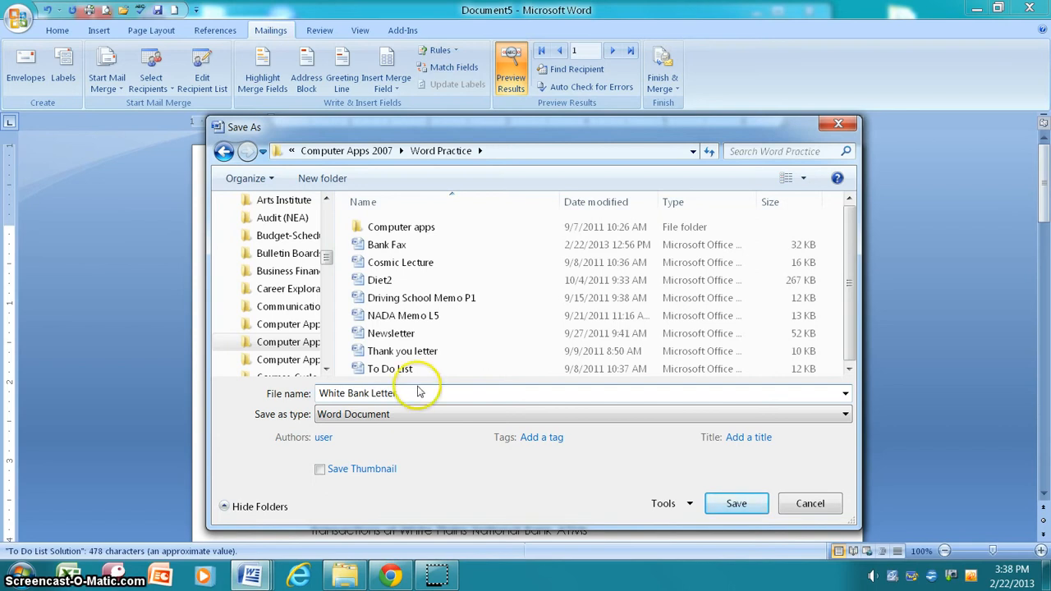
left_click(735, 503)
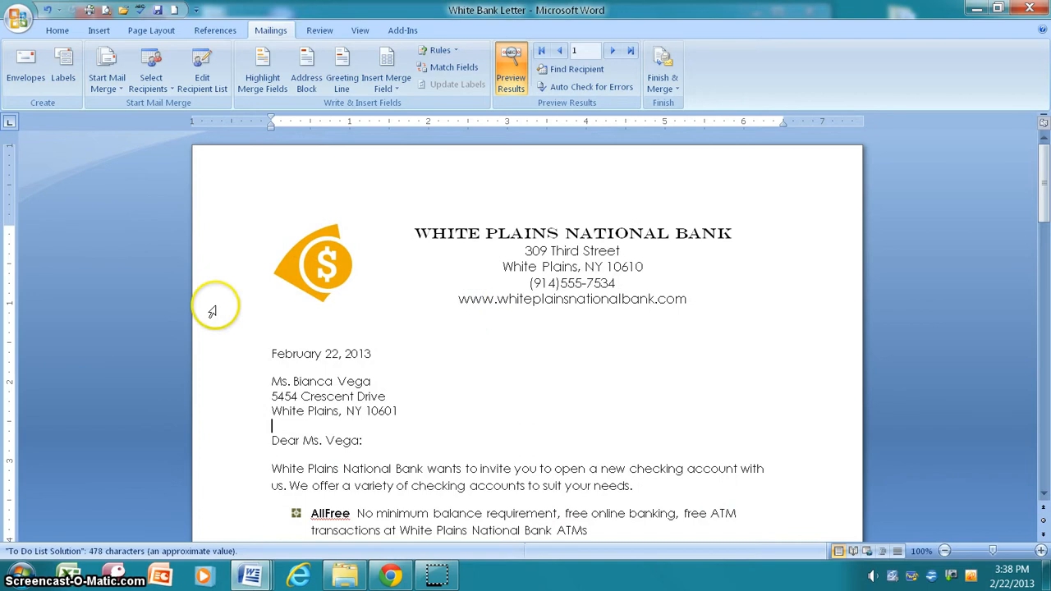
Step: Set up an envelope mail merge with the default envelope options, accepting deletion of the letter's current contents
left_click(107, 82)
left_click(126, 143)
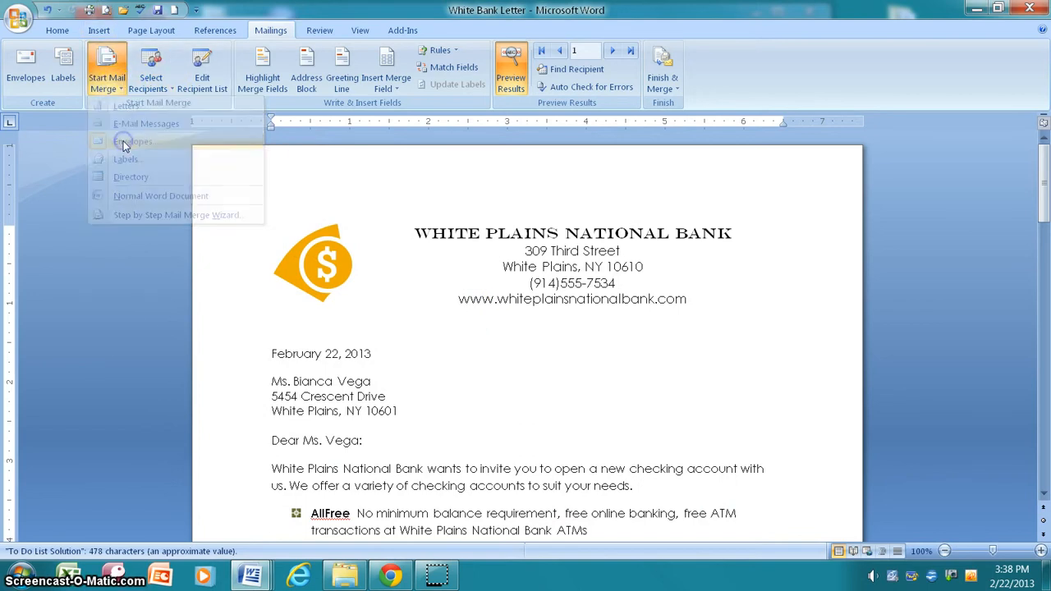
left_click(563, 421)
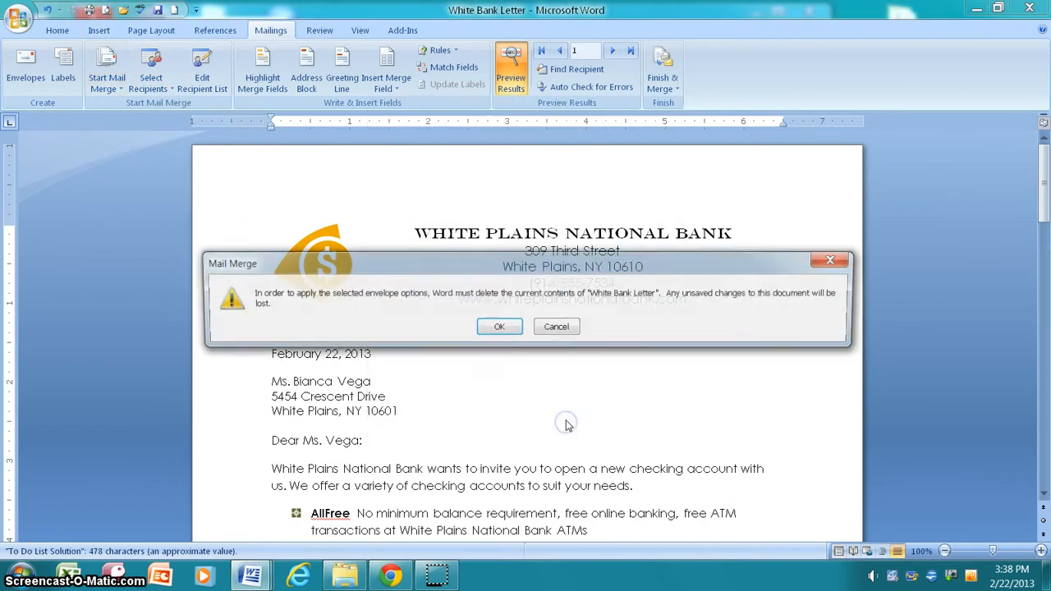
left_click(498, 328)
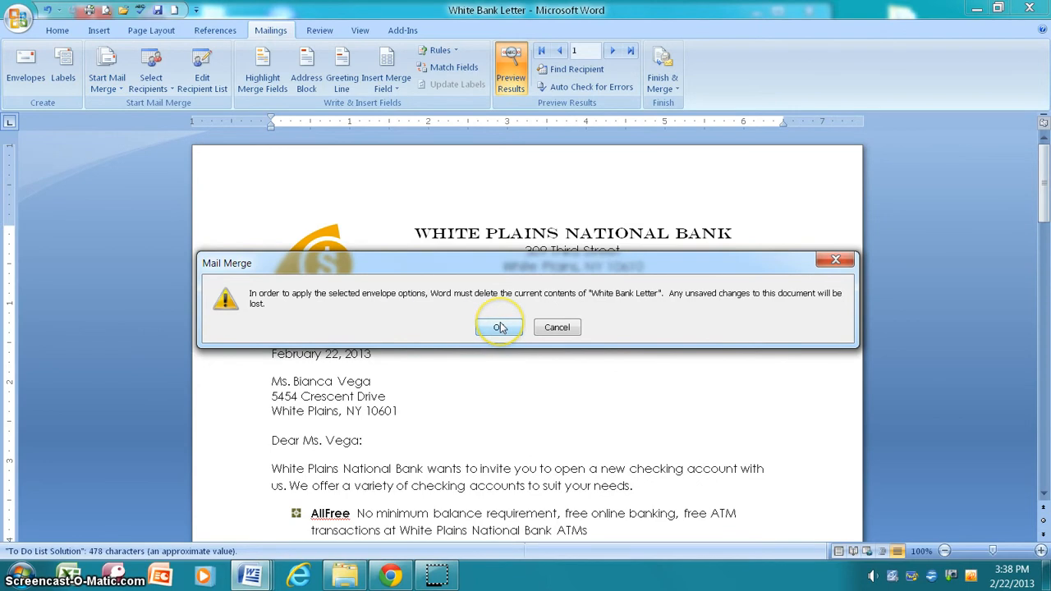
left_click(499, 328)
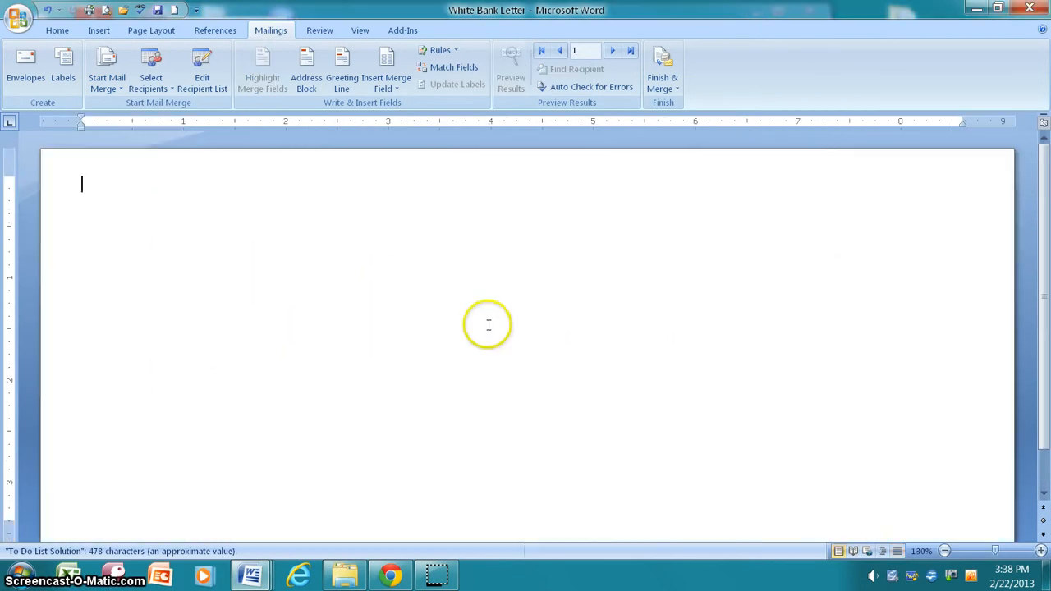
Step: Use the existing Bank customers database in the Computer Apps 2007 folder as the merge recipient list
left_click(168, 89)
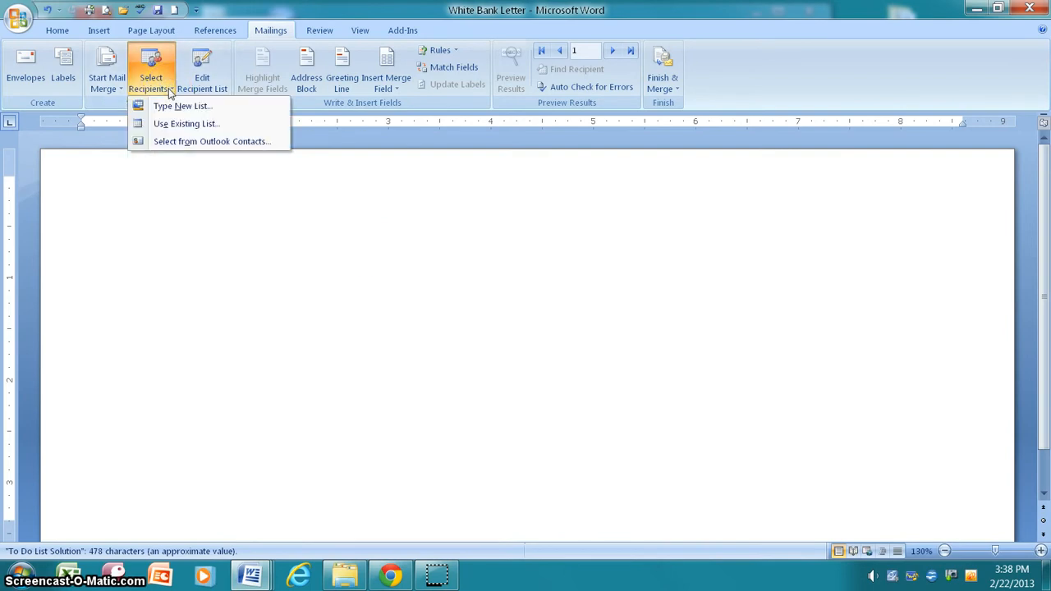
left_click(174, 127)
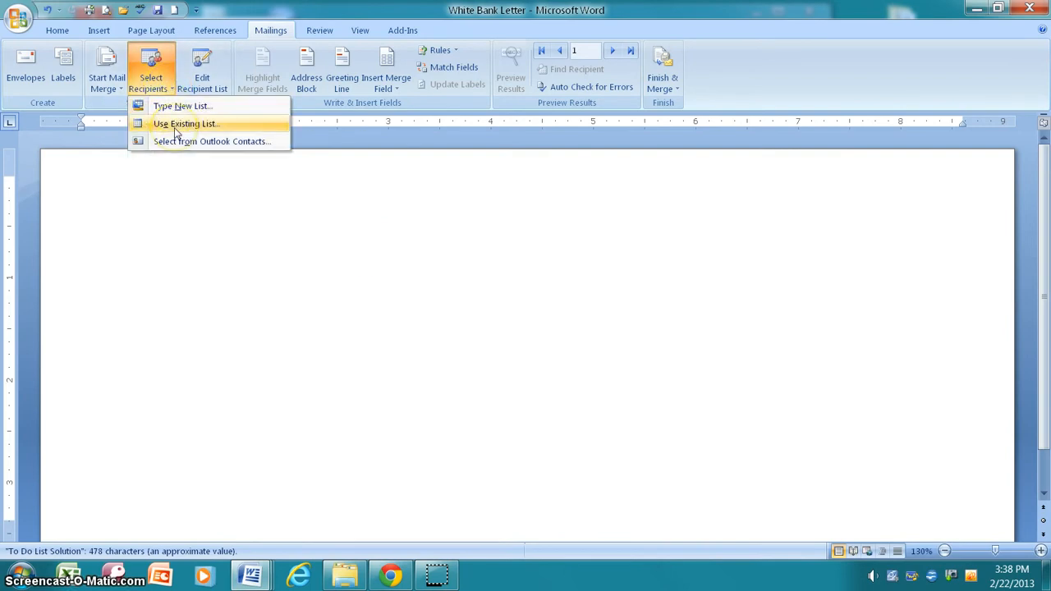
left_click(174, 125)
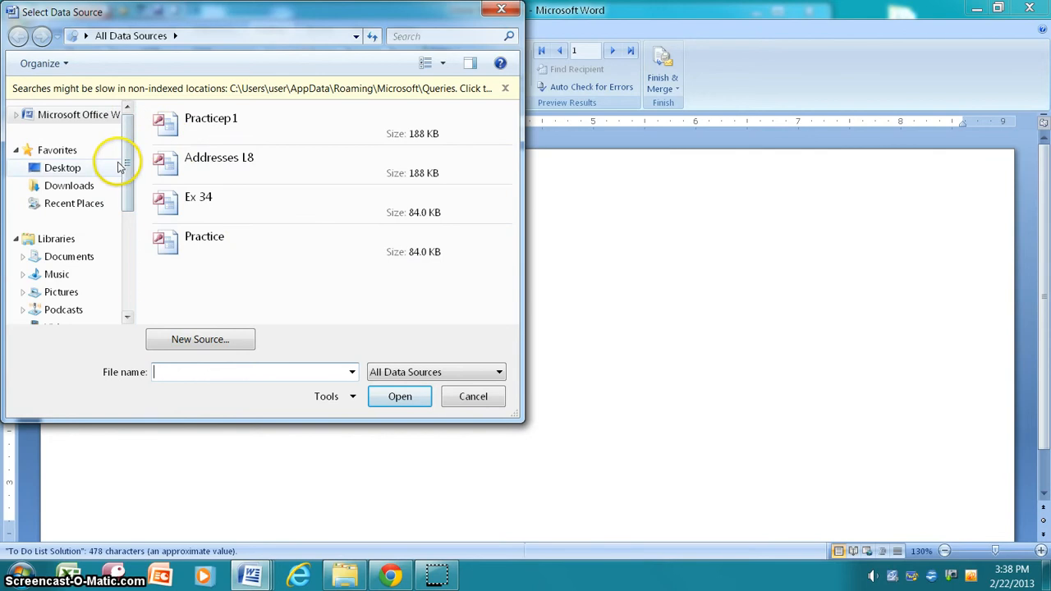
left_click_drag(127, 177, 134, 262)
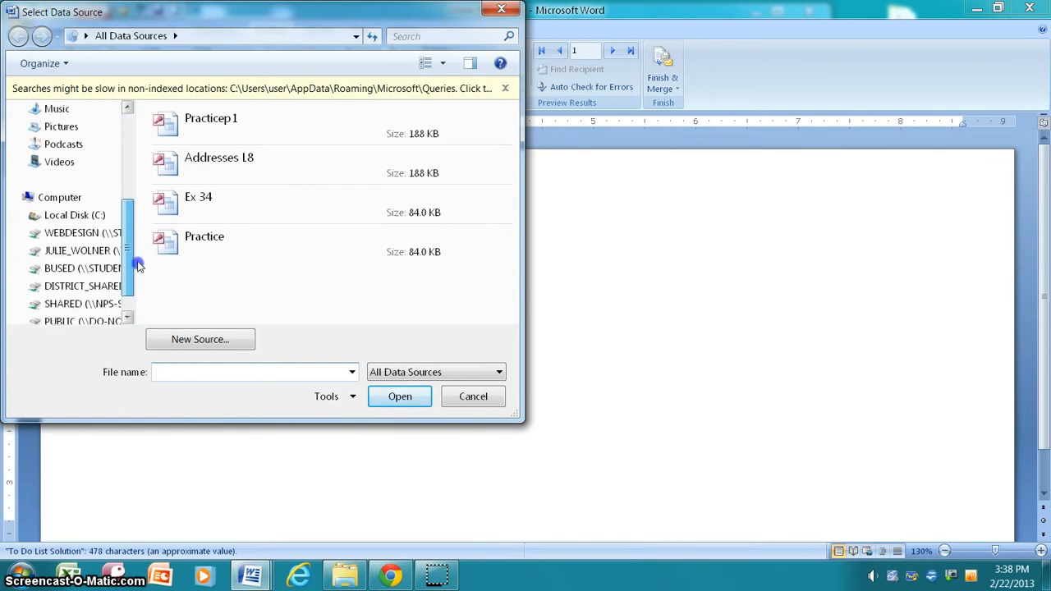
left_click(86, 255)
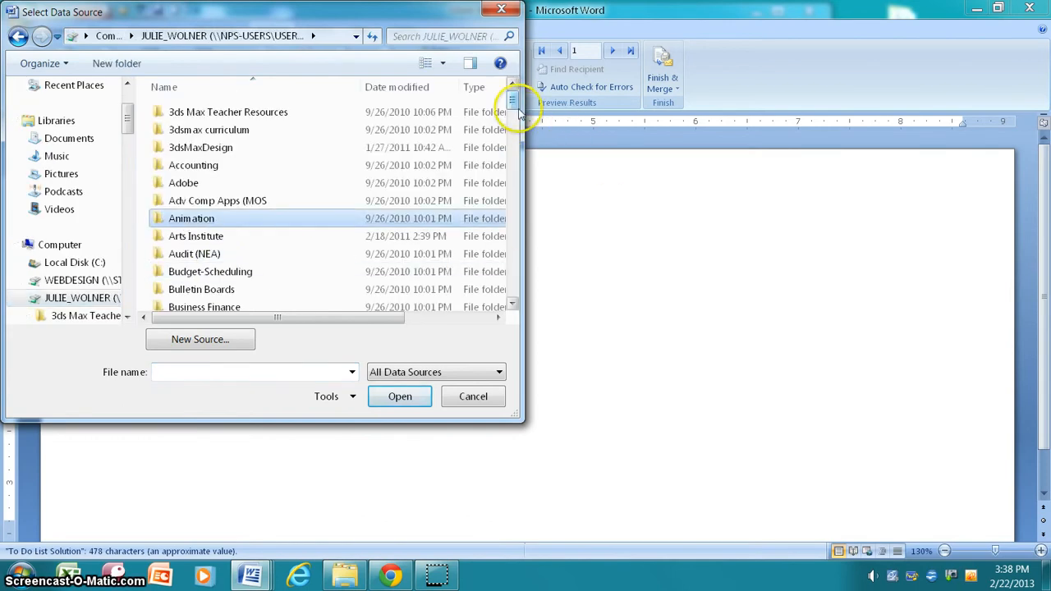
mouse_move(512, 99)
left_mouse_down()
mouse_move(515, 140)
mouse_move(523, 115)
left_mouse_up()
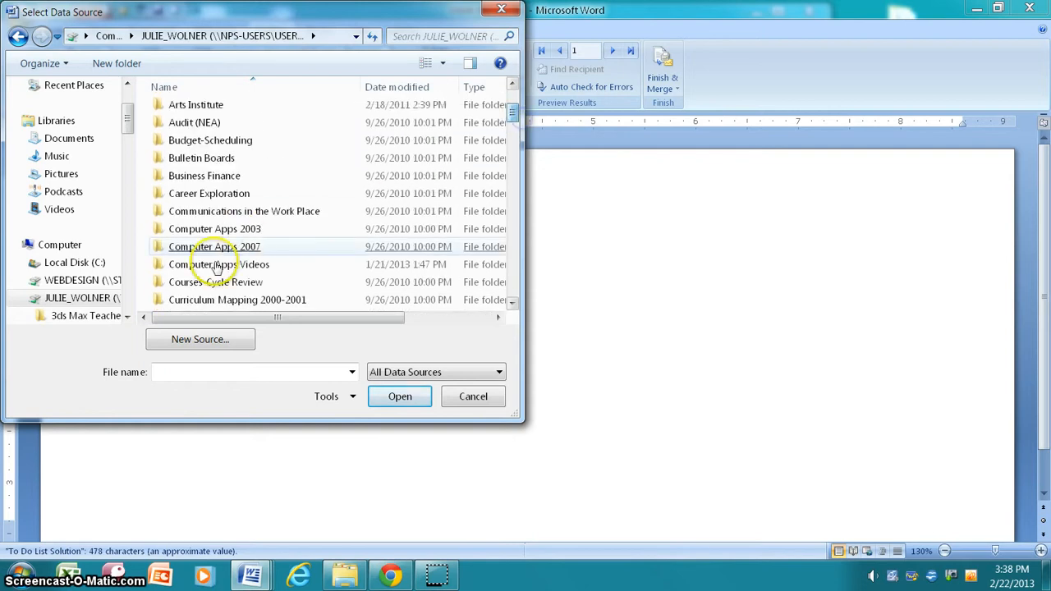
left_click(229, 248)
double_click(229, 248)
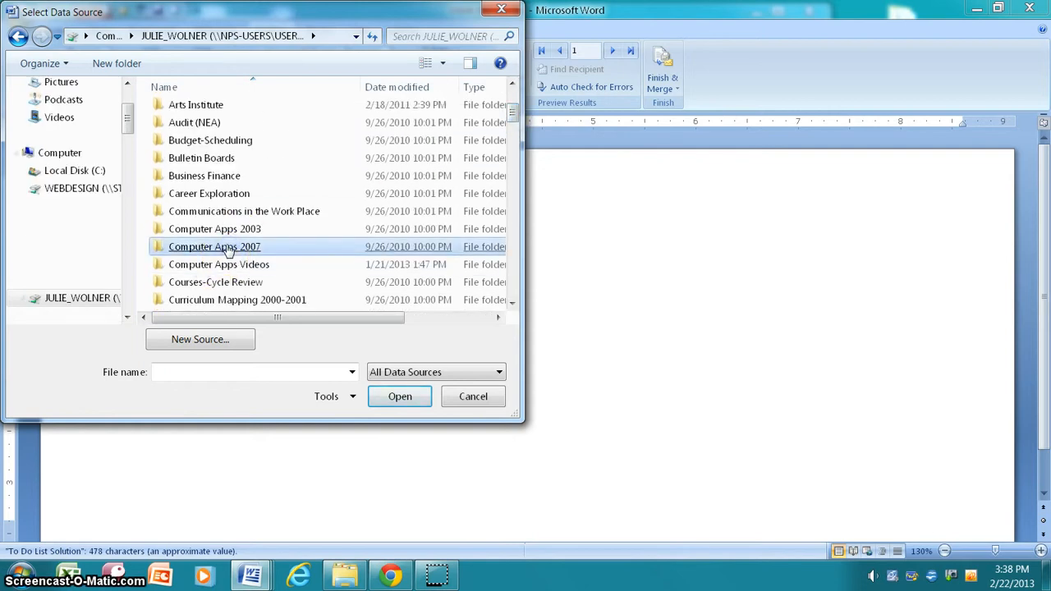
left_click(211, 253)
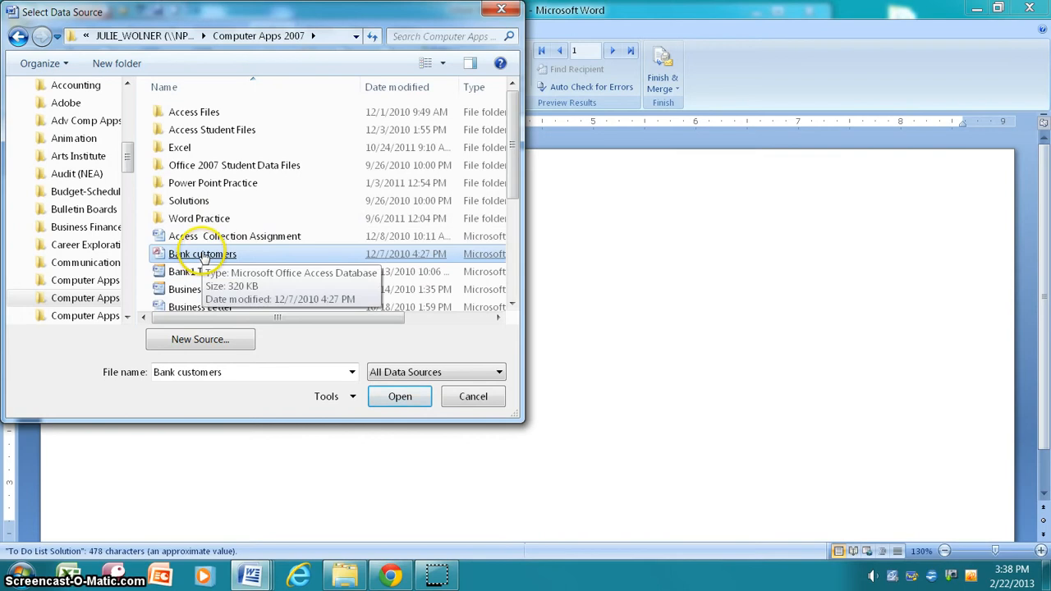
double_click(193, 255)
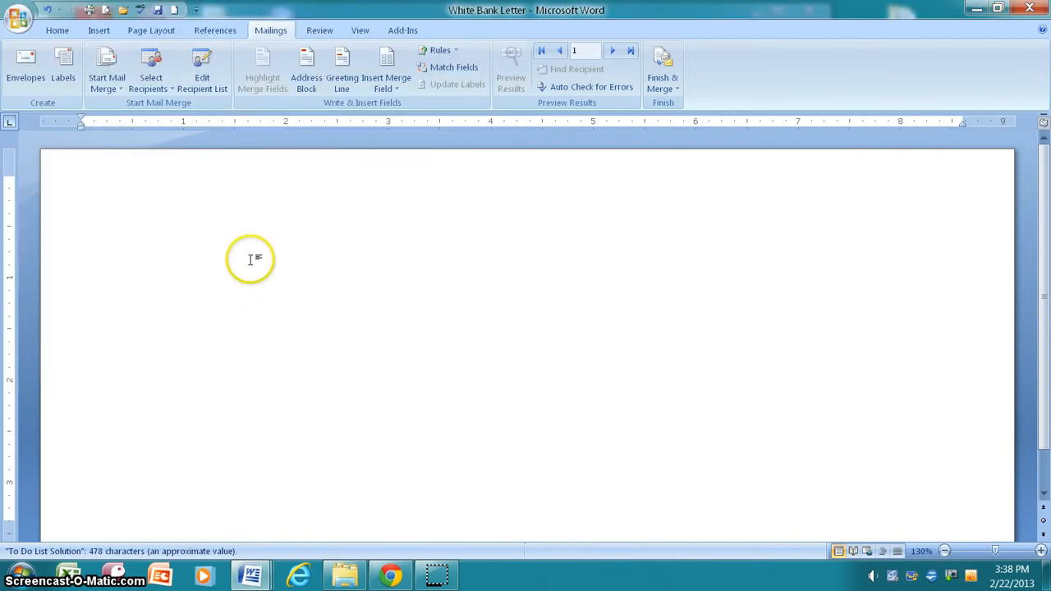
Step: Enter the sender's last name, street address, and city, state and ZIP code as the envelope's return address on separate lines
left_click(397, 90)
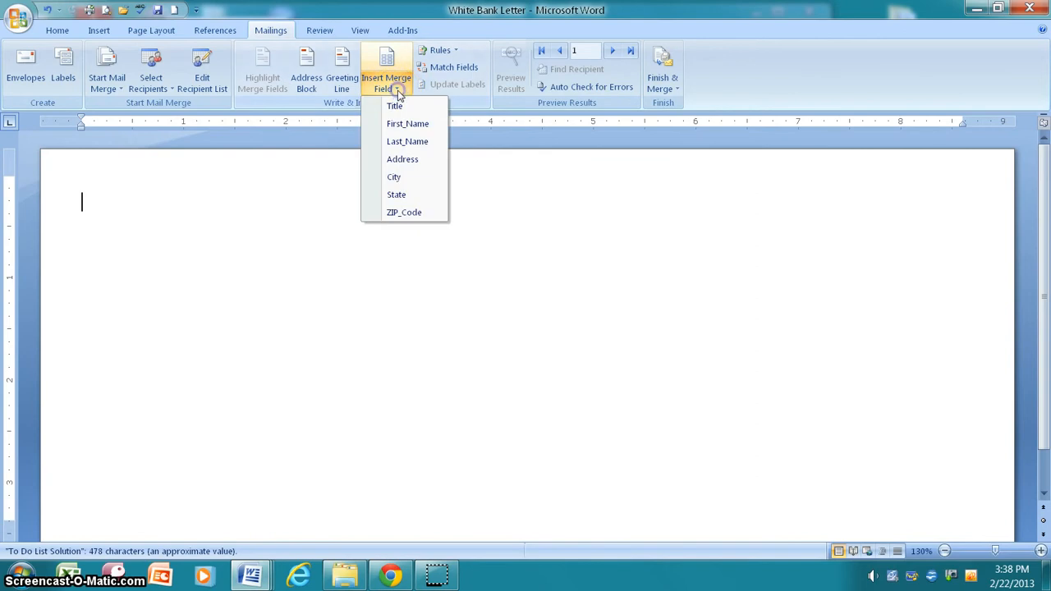
left_click(399, 88)
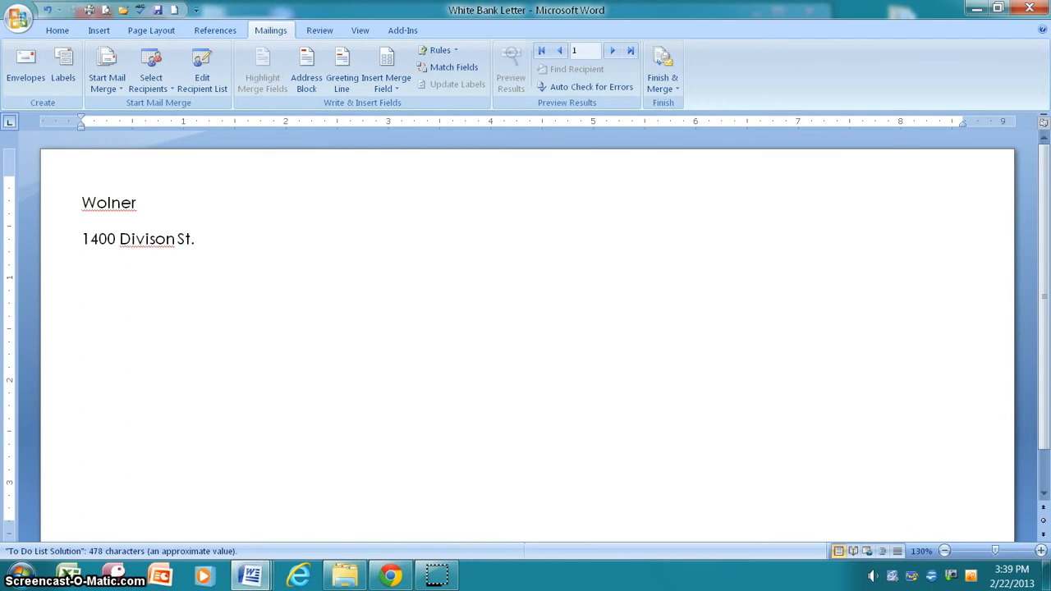
type("Northfield, MN  55044")
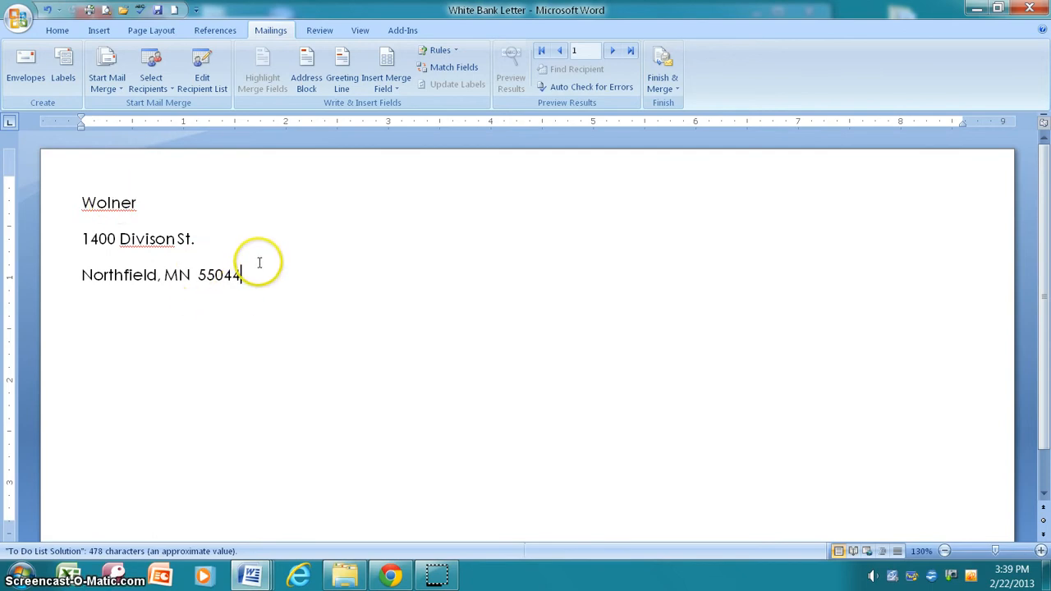
Step: Apply the No Spacing style to all three lines of the envelope's return address
left_click_drag(251, 272, 29, 189)
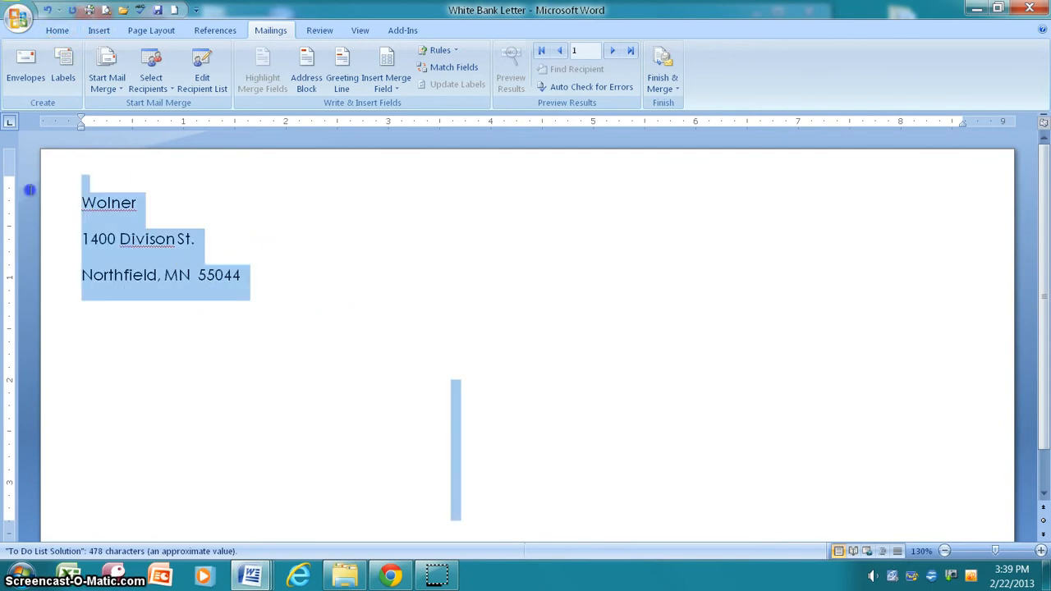
left_click_drag(80, 242, 82, 207)
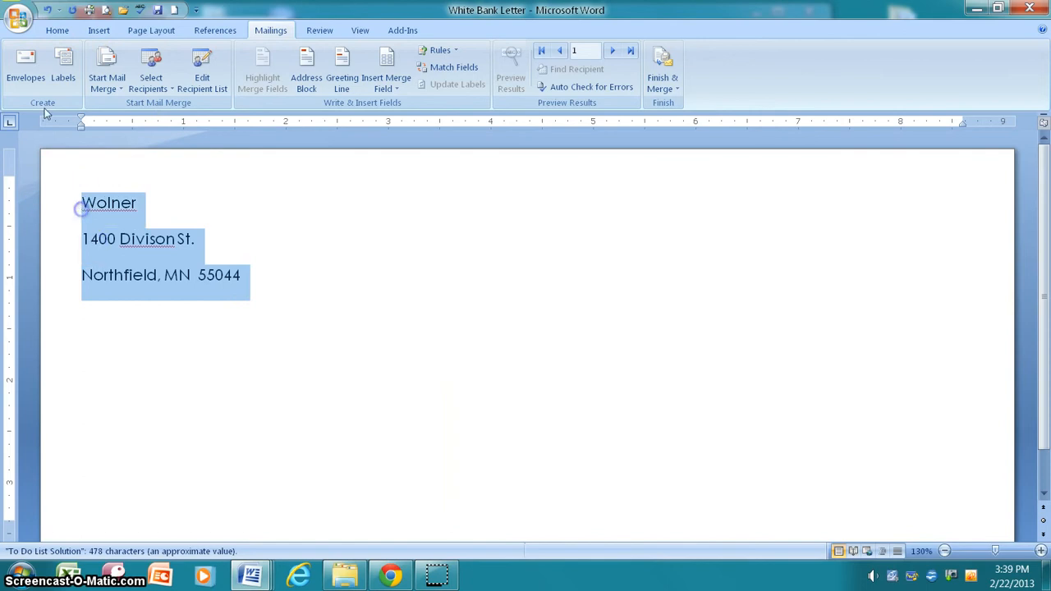
left_click(57, 31)
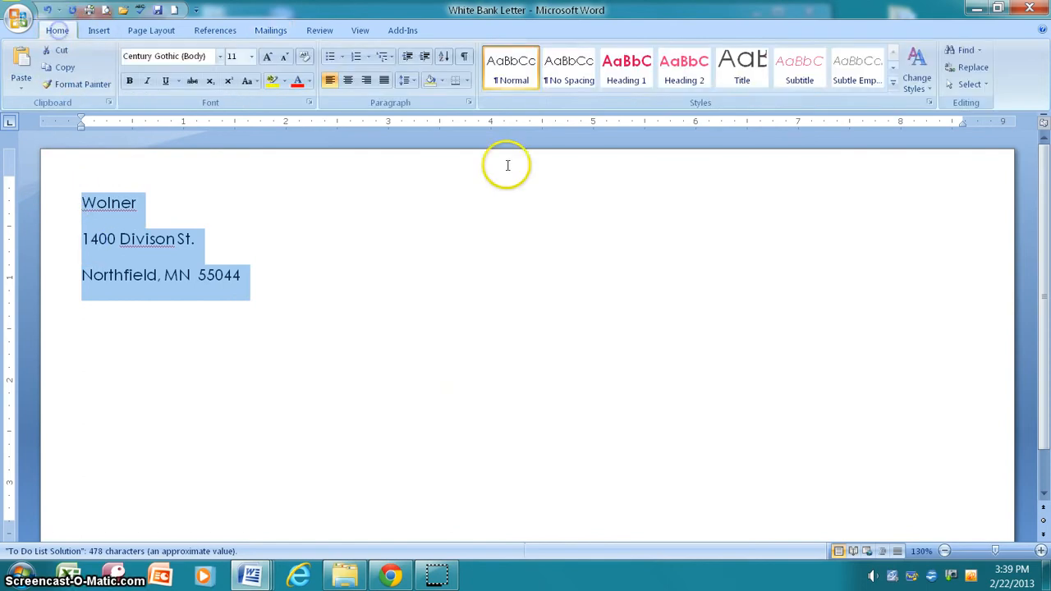
left_click(569, 66)
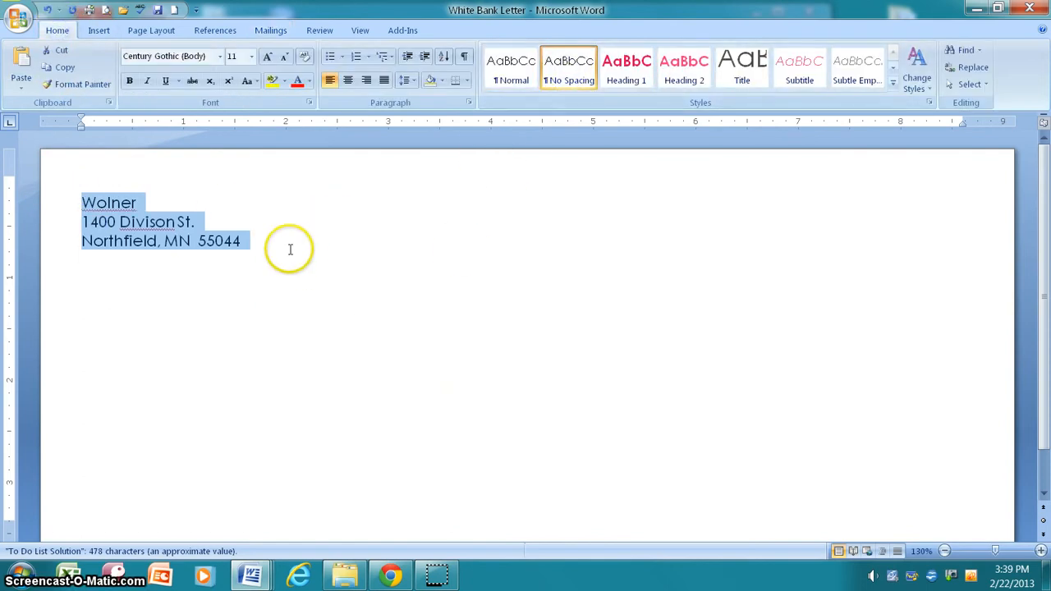
Step: Insert an address block with the default format in the envelope's recipient area and preview the neighbouring recipient records
left_click(544, 409)
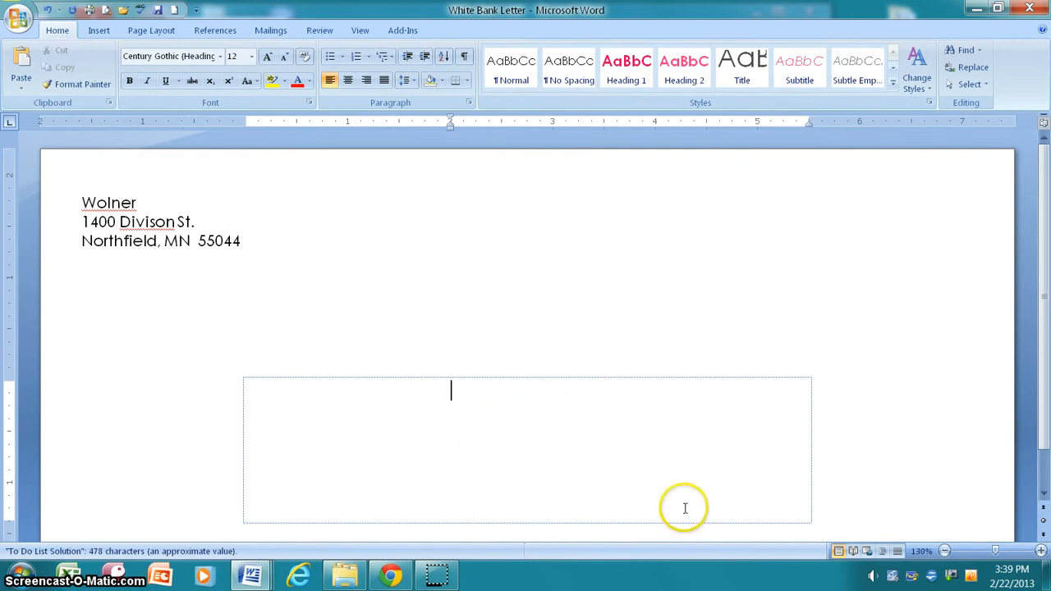
left_click(268, 30)
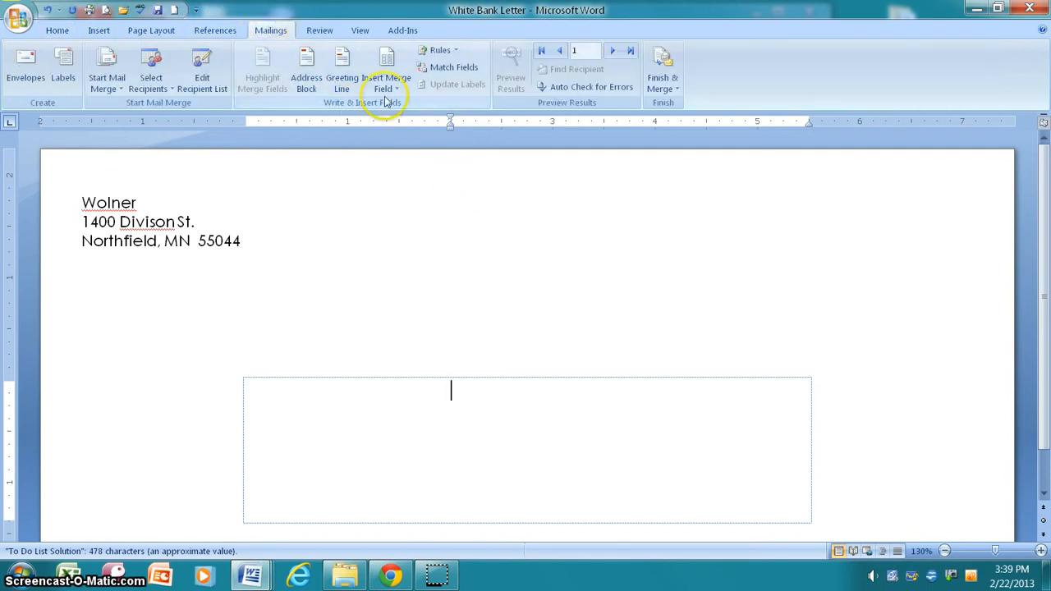
left_click(306, 82)
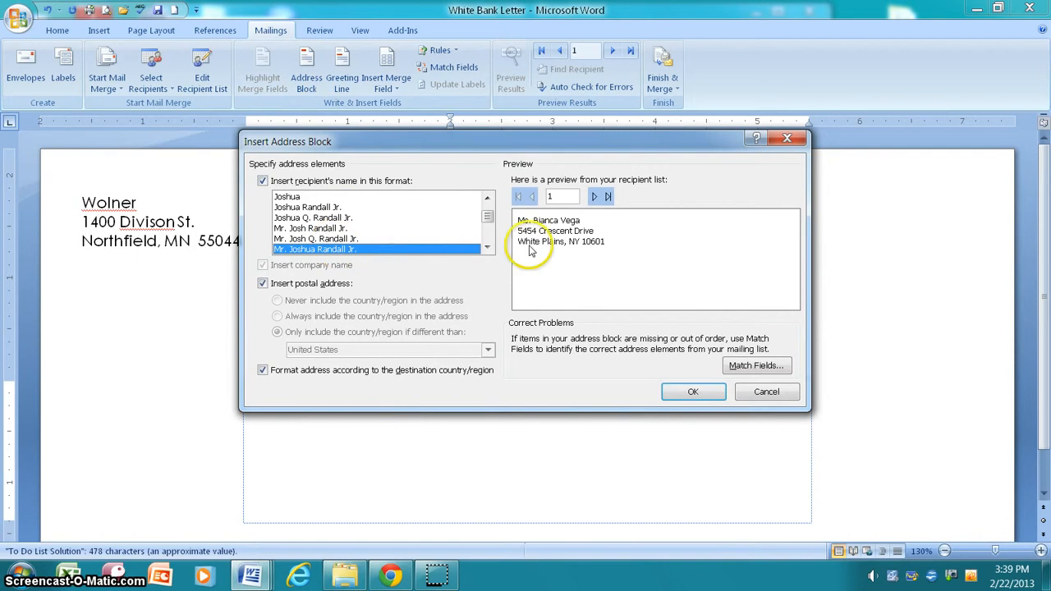
left_click(693, 392)
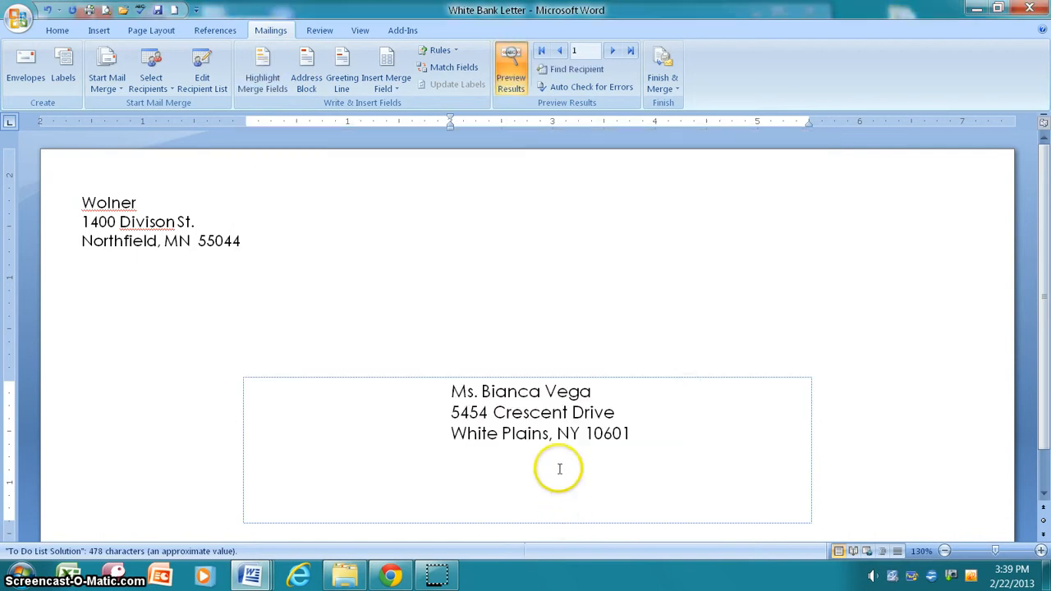
left_click(612, 52)
left_click(562, 51)
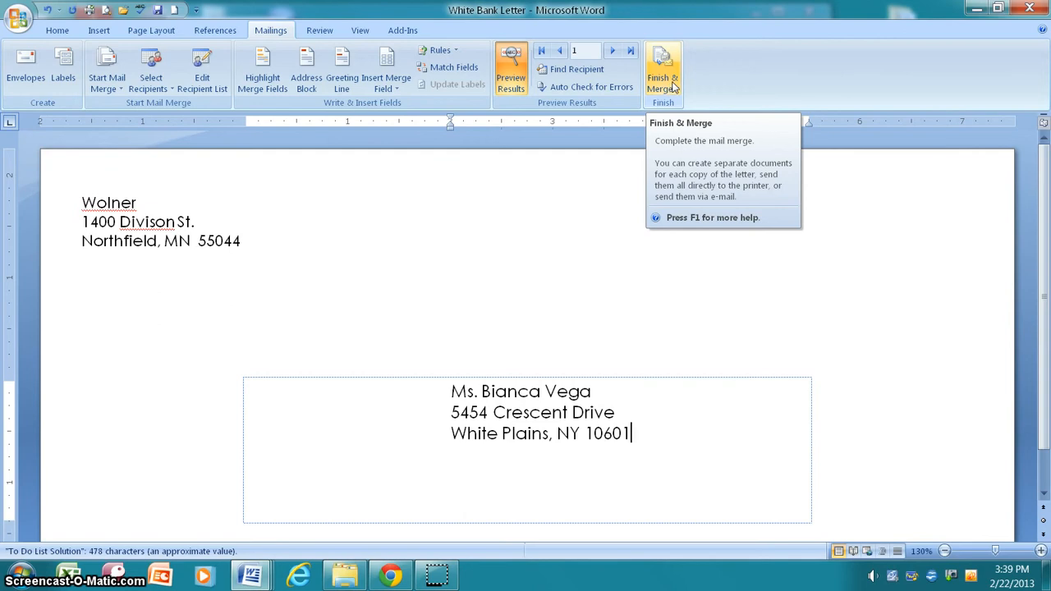
left_click(276, 35)
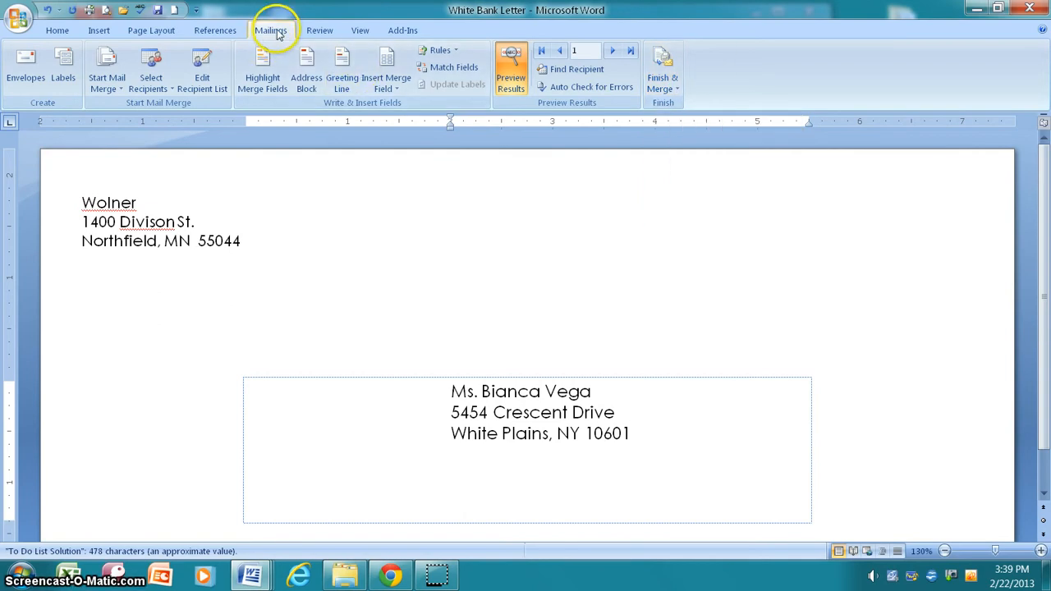
left_click(117, 90)
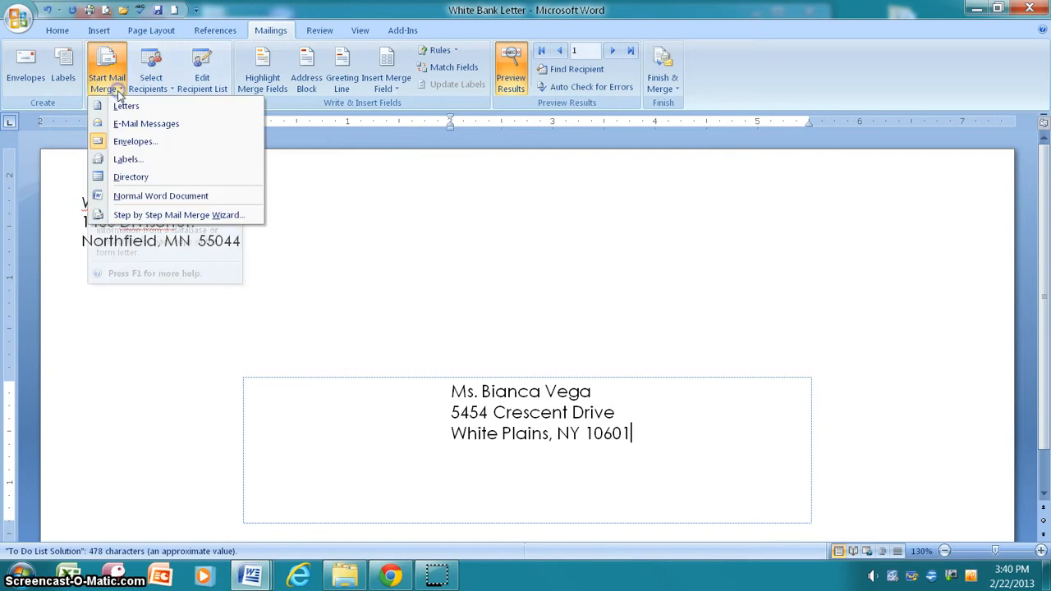
left_click(127, 160)
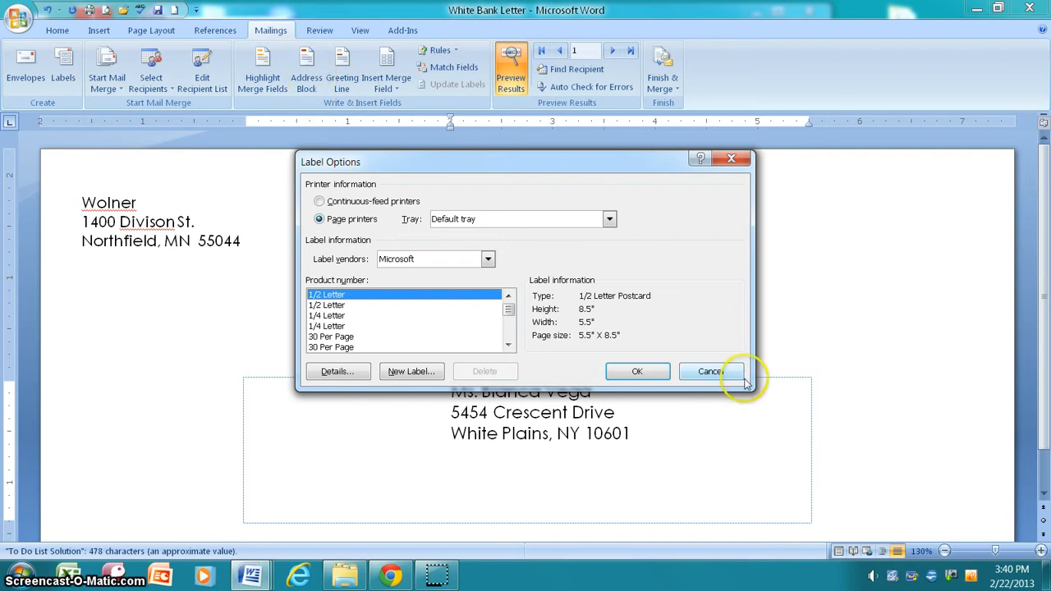
left_click(711, 373)
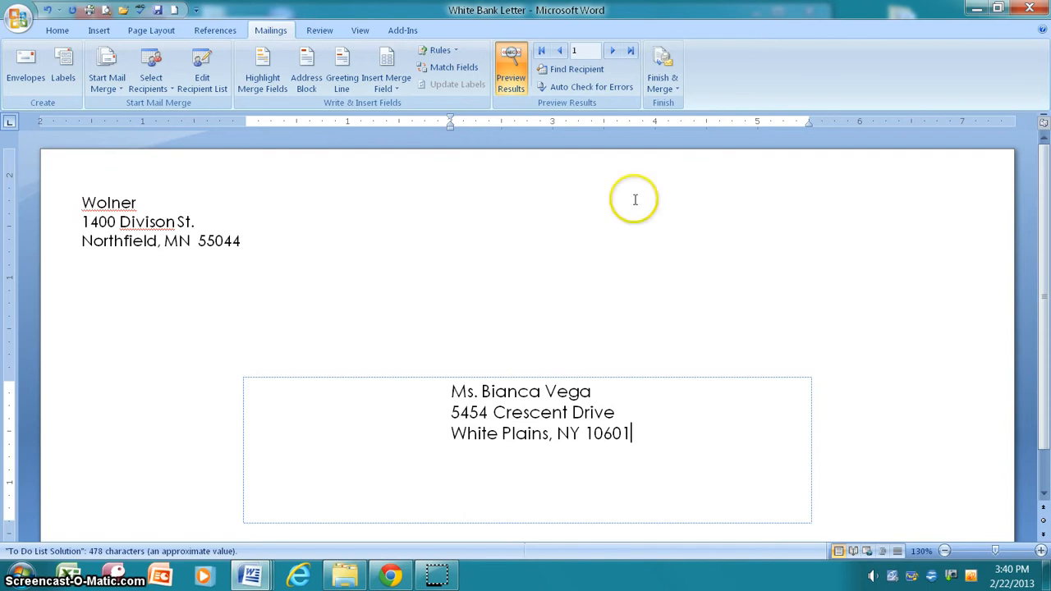
Step: Switch to the merged Letters1 document and look through its first letter from letterhead to signature
mouse_move(249, 575)
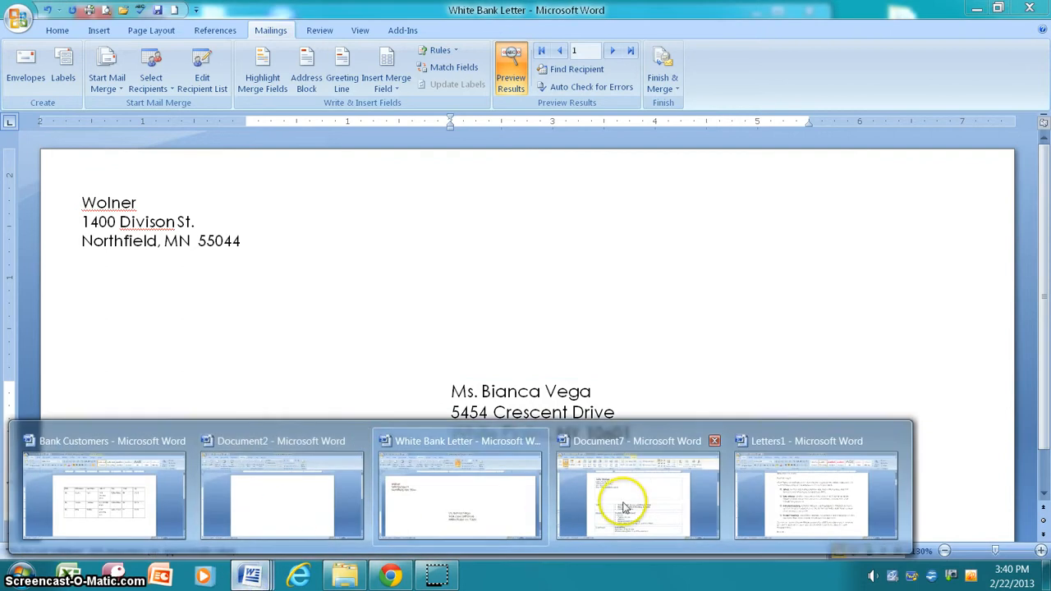
left_click(798, 500)
scroll(633, 390, "up", 8)
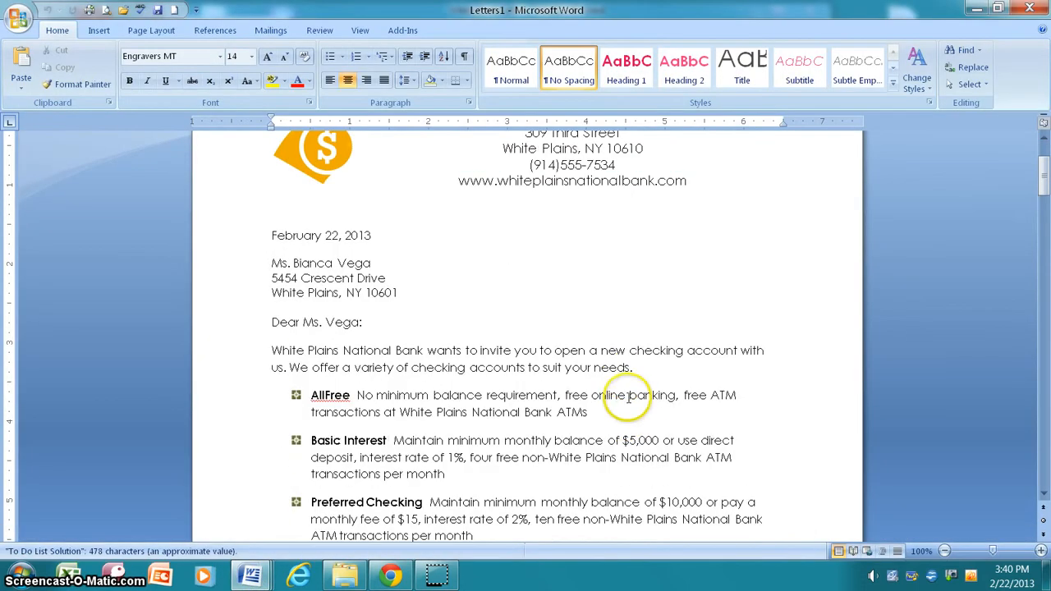
scroll(636, 392, "down", 8)
scroll(652, 415, "down", 3)
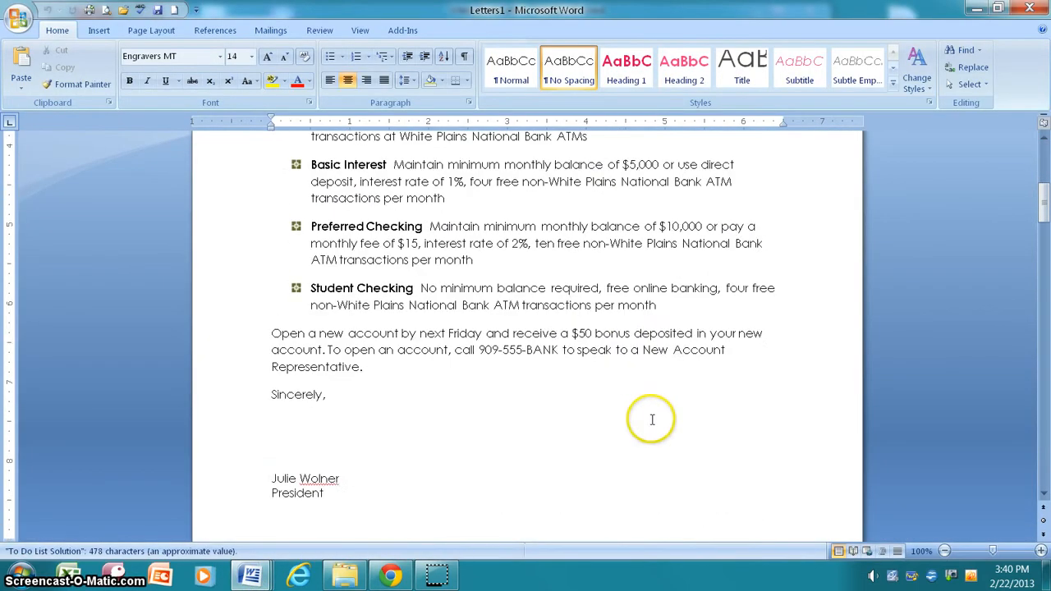
scroll(650, 418, "up", 9)
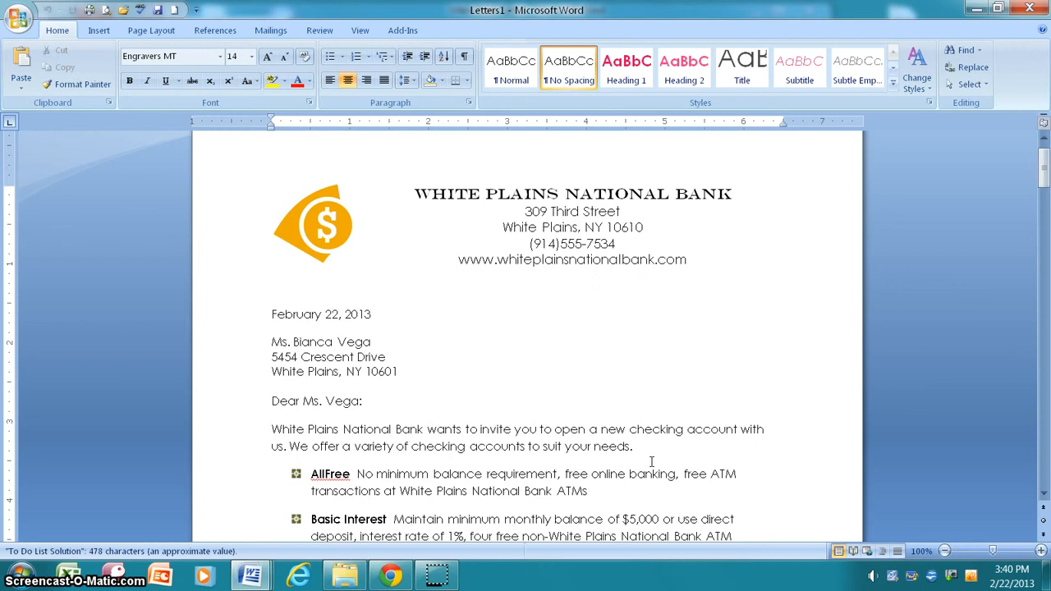
Step: Set the Author in the advanced properties of Letters1 to the letter writer's full name
left_click(19, 21)
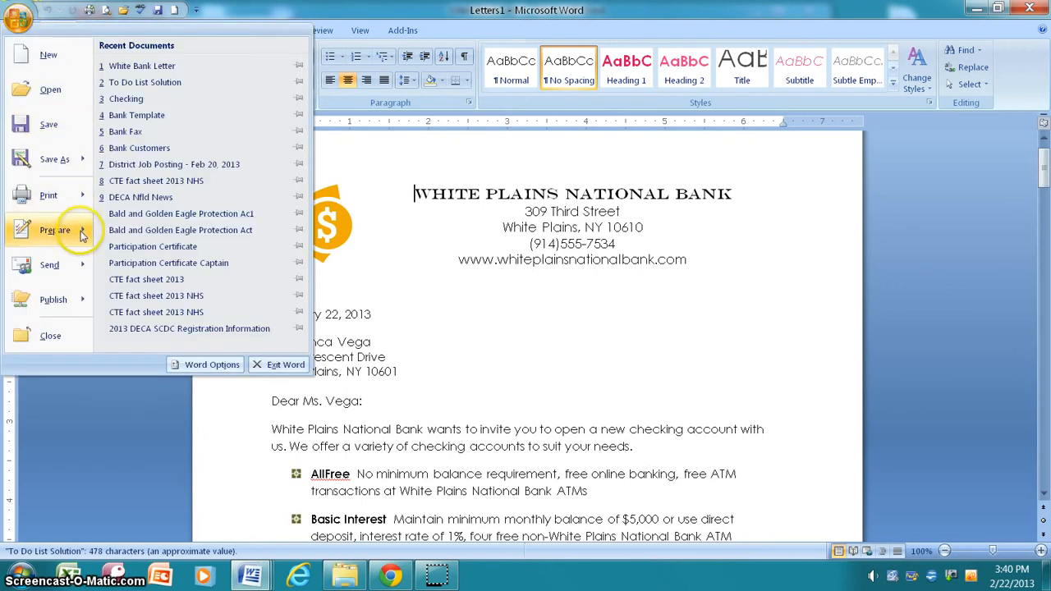
mouse_move(74, 228)
left_click(156, 72)
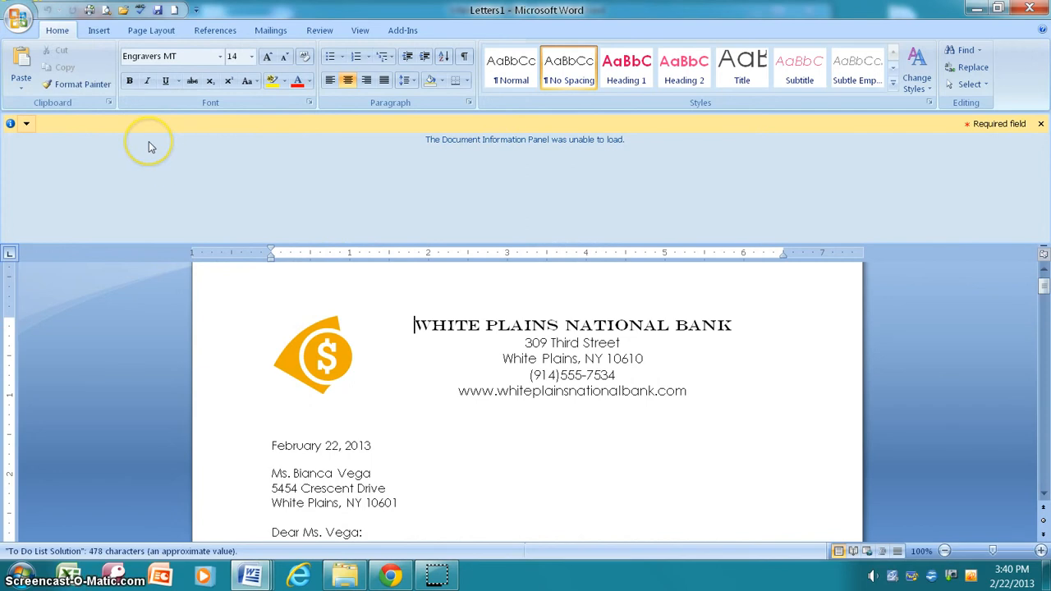
left_click(26, 123)
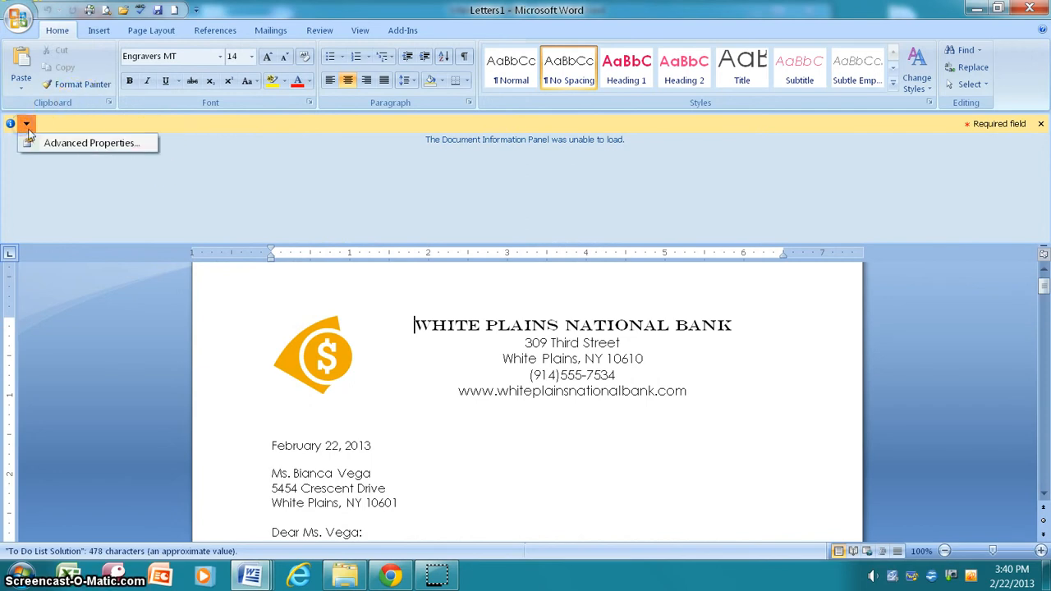
left_click(92, 144)
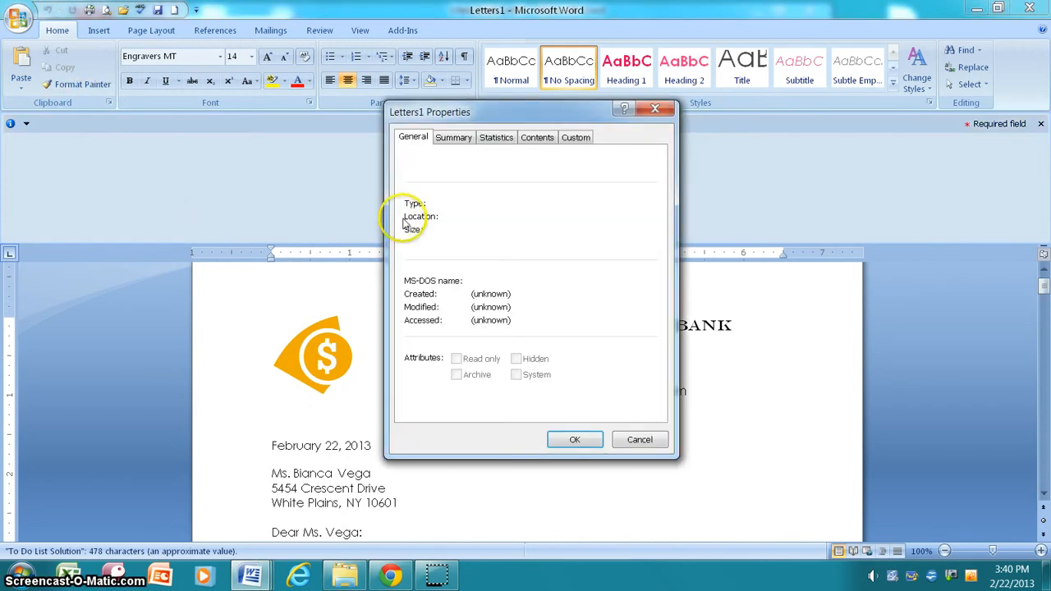
left_click(450, 140)
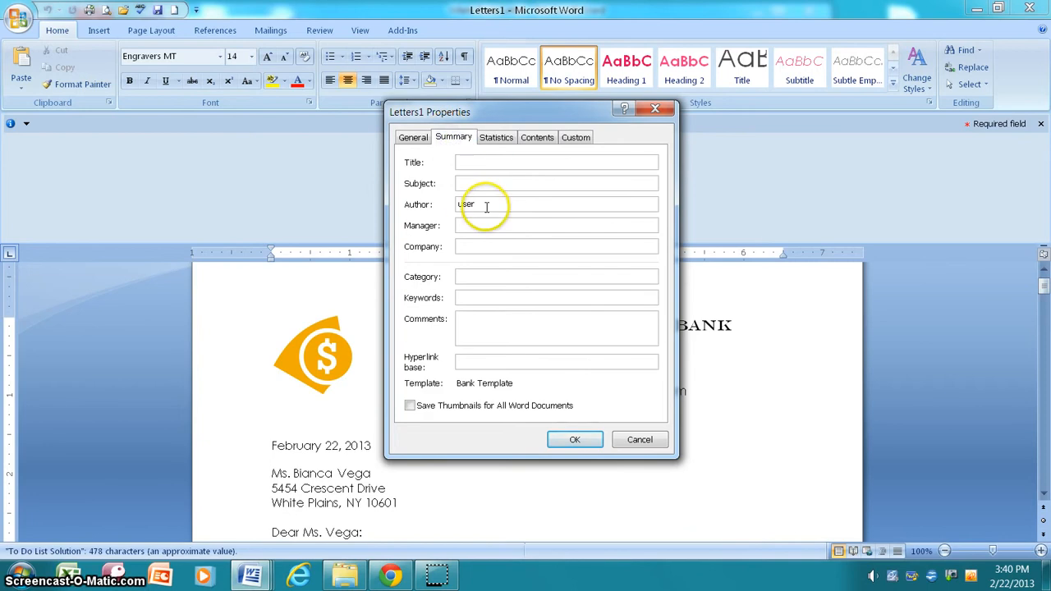
left_click_drag(481, 205, 391, 206)
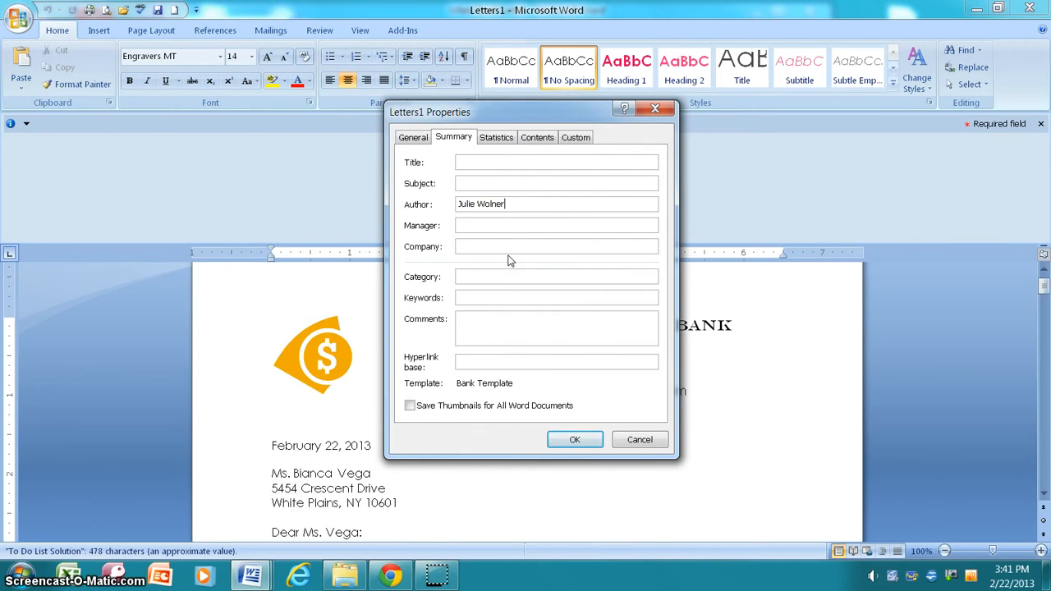
Step: Review the statistics, contents and custom properties, accept the document properties and close the document information area
left_click(497, 138)
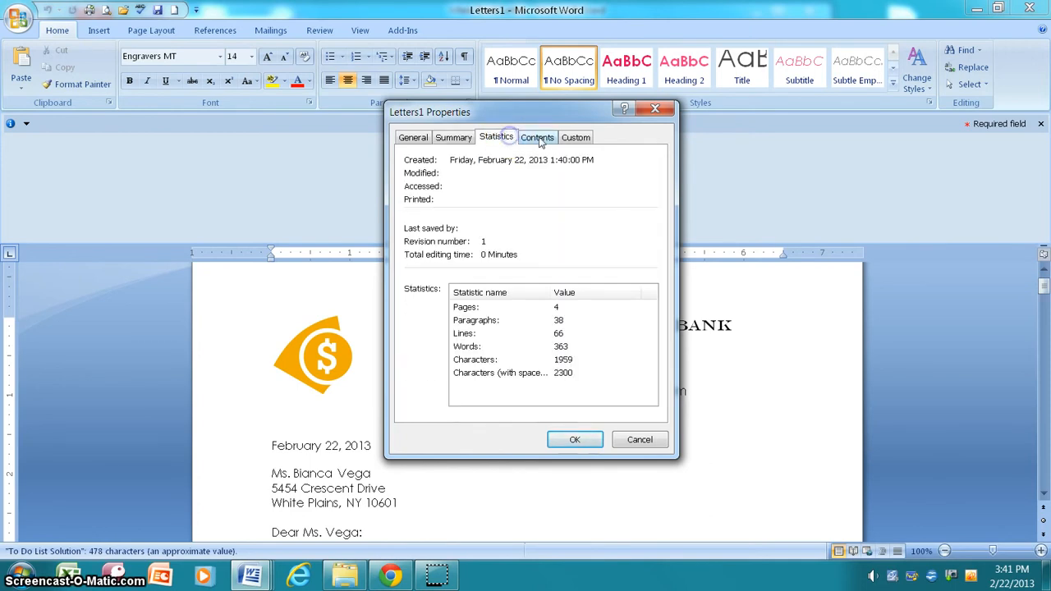
left_click(539, 139)
left_click(576, 138)
left_click(454, 138)
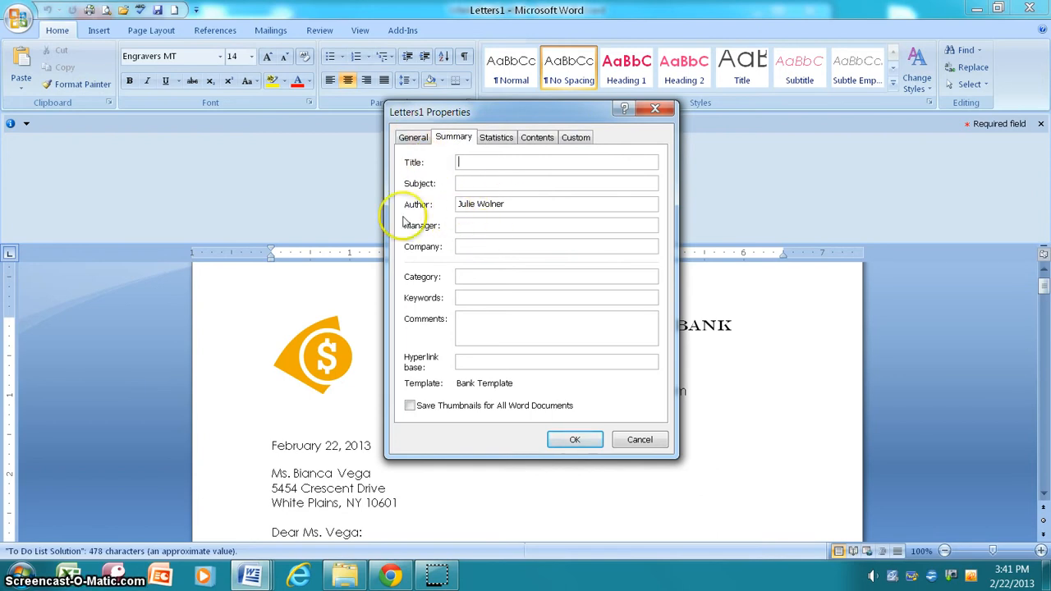
left_click(575, 437)
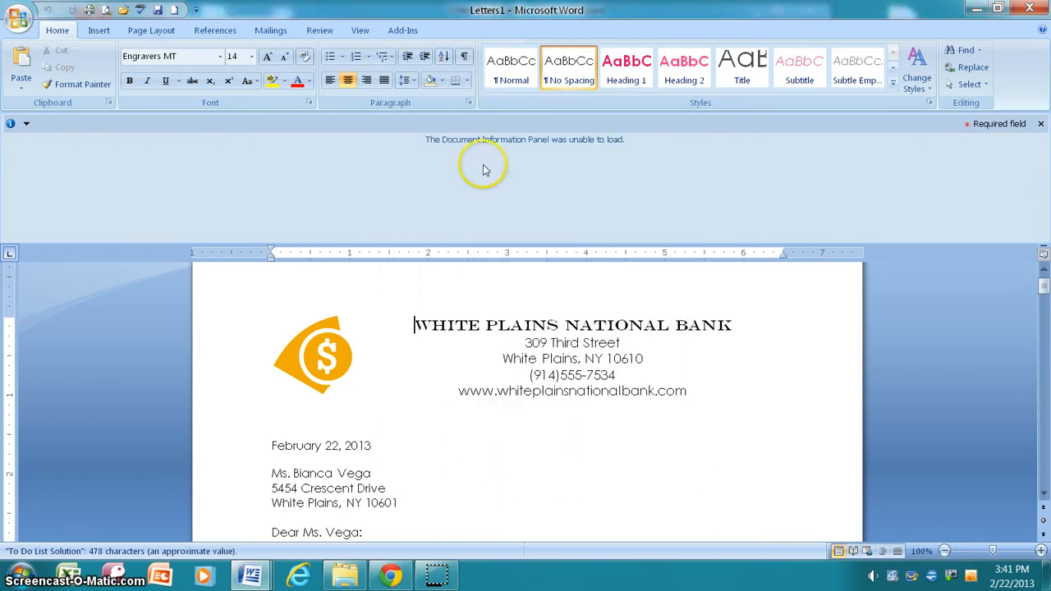
left_click(1041, 124)
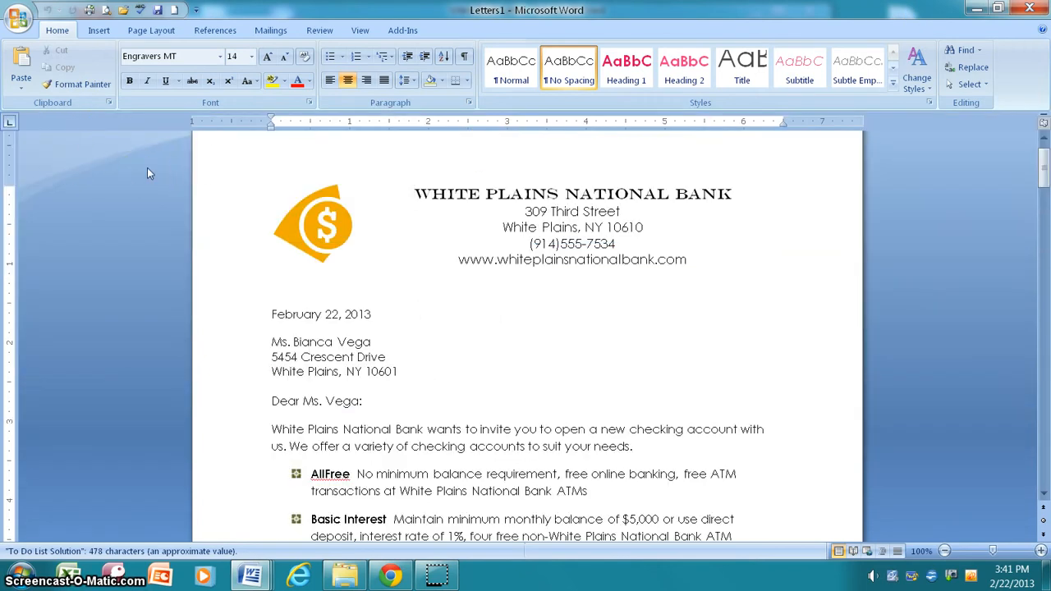
Step: Set the Office user name in Word Options to the writer's full name, with the initials jw
left_click(15, 17)
left_click(210, 365)
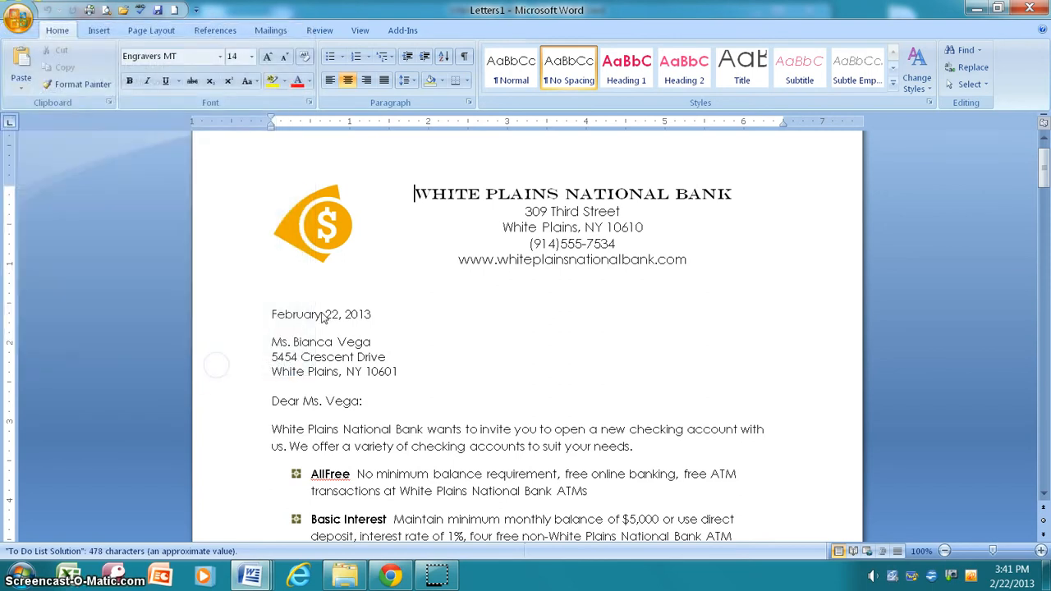
left_click_drag(406, 244, 174, 250)
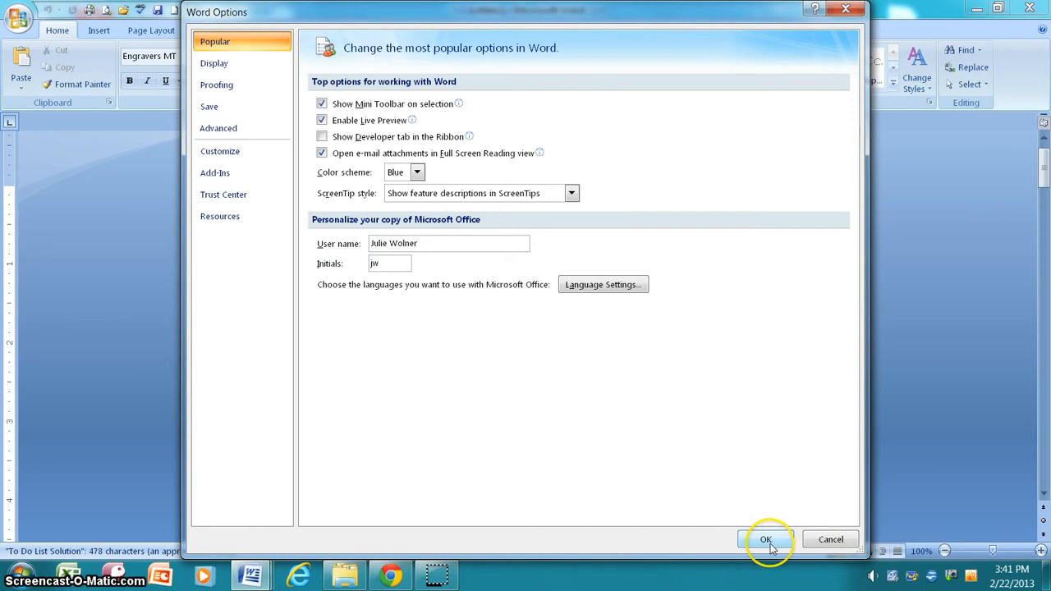
left_click(768, 542)
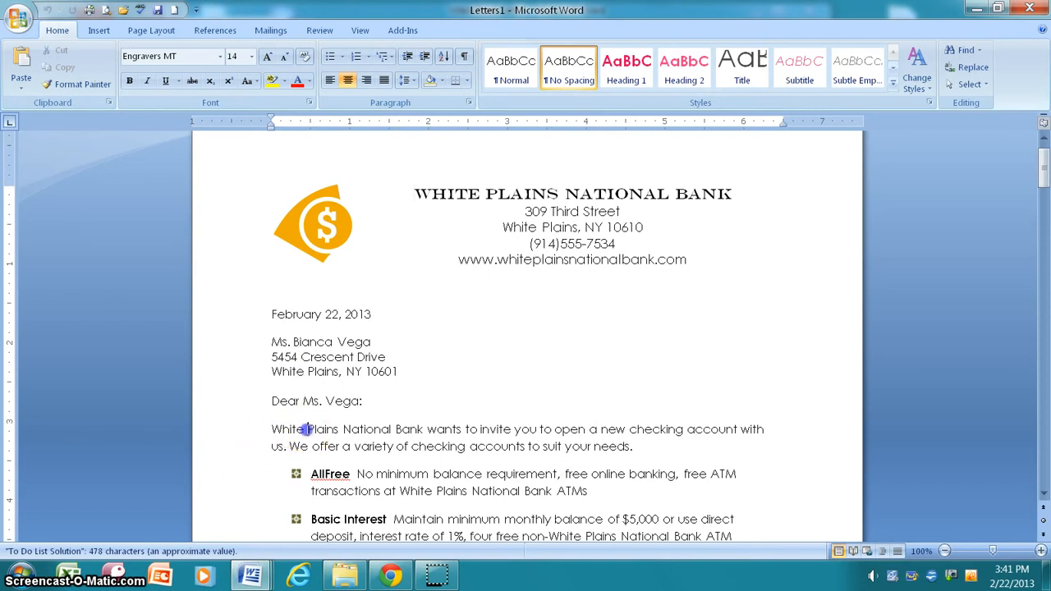
Step: Add the comment "Important message" to the word "White" at the start of the first body paragraph
left_click_drag(285, 429, 255, 430)
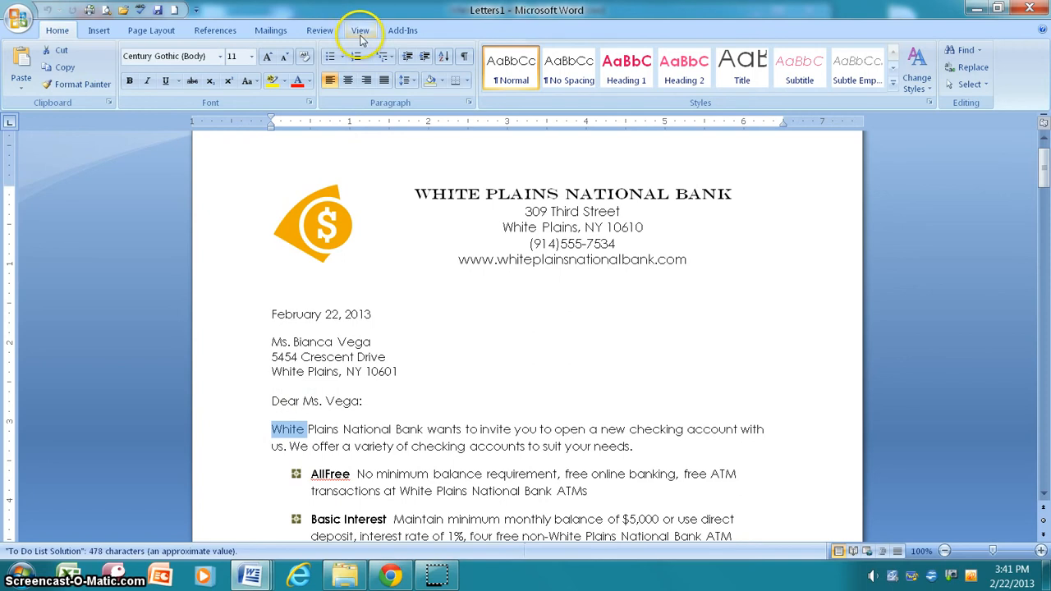
left_click(320, 30)
left_click(303, 66)
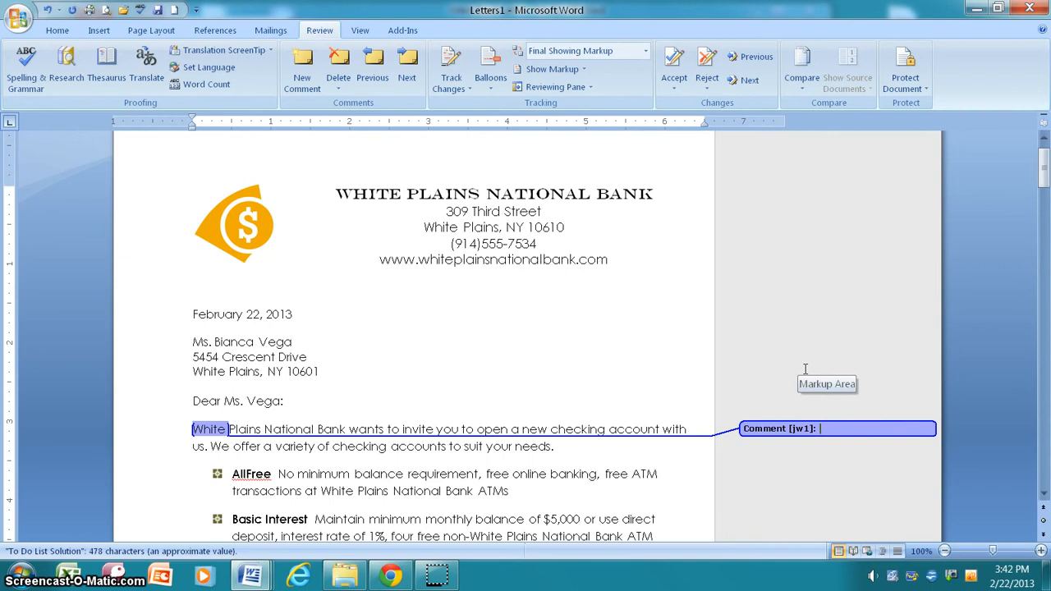
type("Important message")
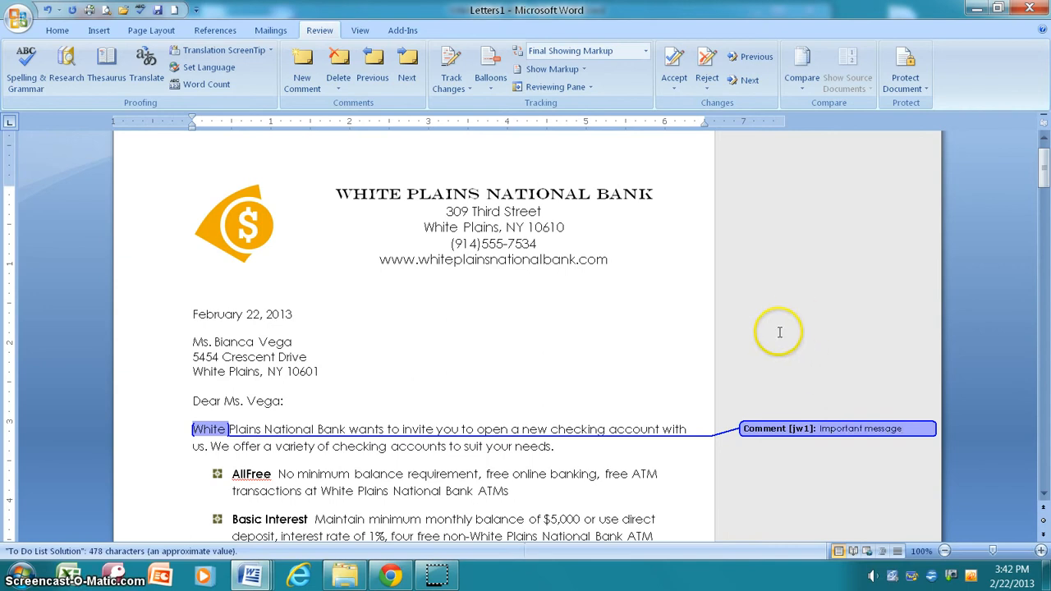
Step: Add the comment "Nice number" to the words "1%, four free" in the Basic Interest bullet
scroll(630, 457, "down", 2)
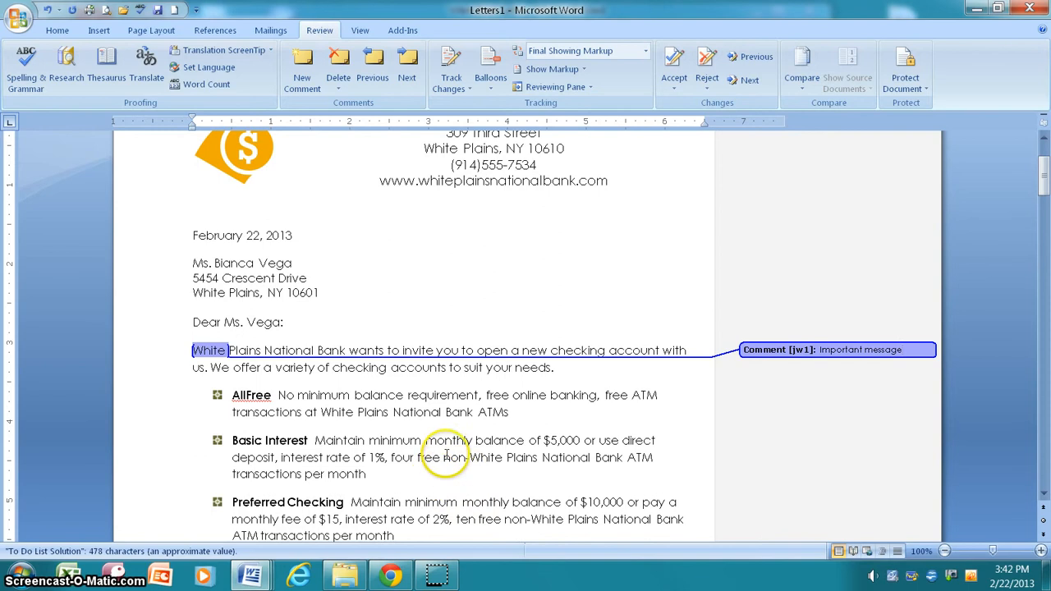
left_click_drag(369, 457, 436, 458)
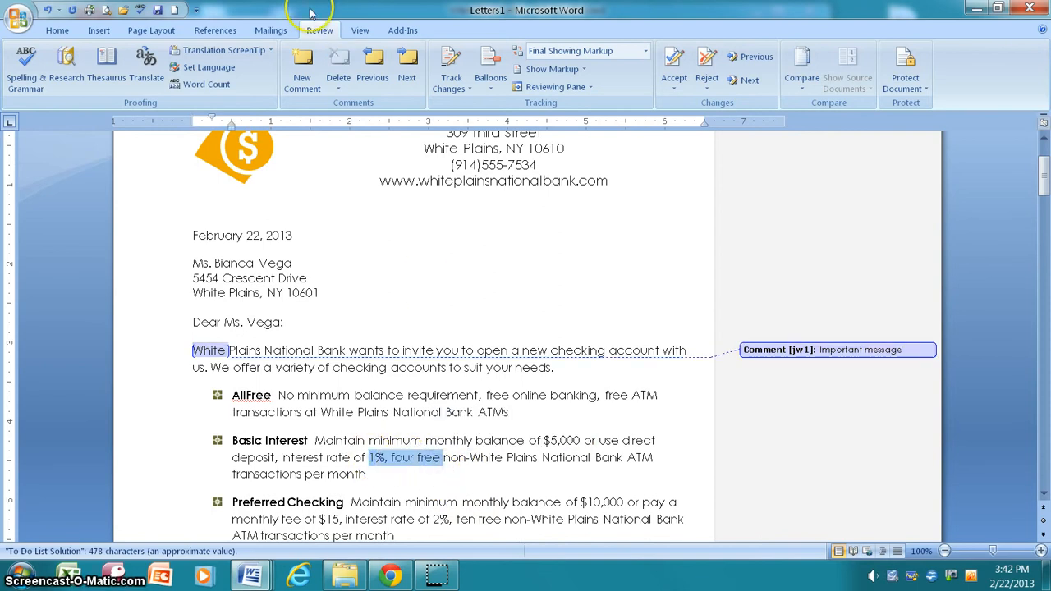
left_click(302, 67)
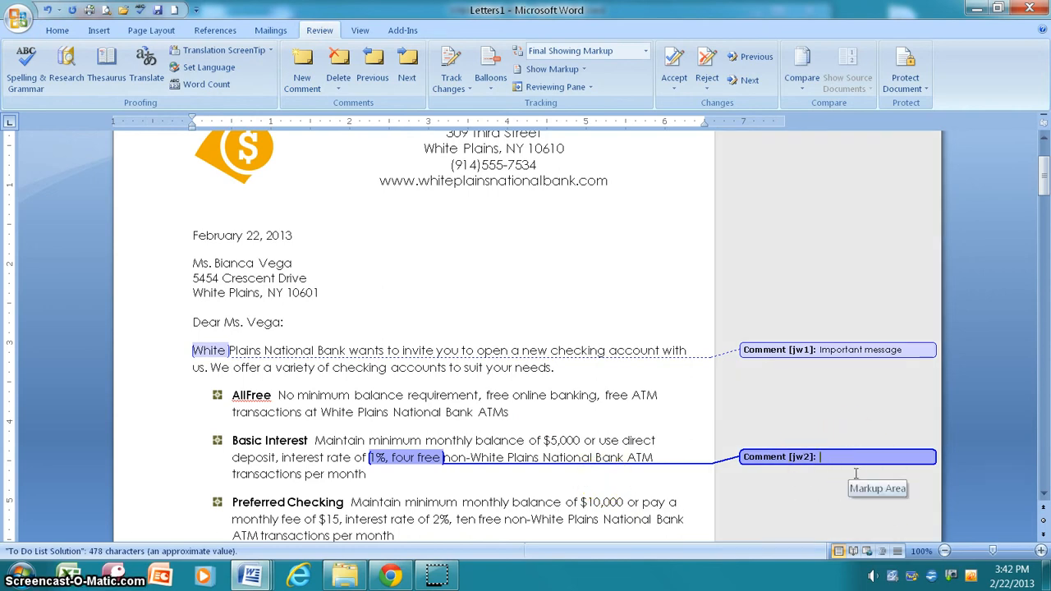
type("Nice")
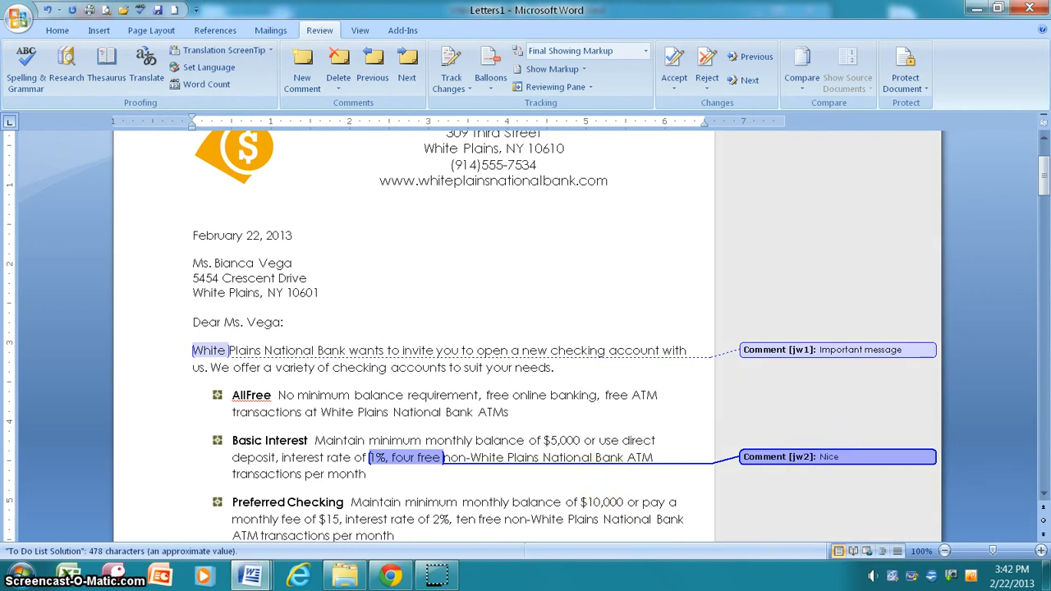
type(" number")
Step: Add the comment "Important with colleges in town" to the "Student Checking" bullet heading
scroll(833, 501, "down", 3)
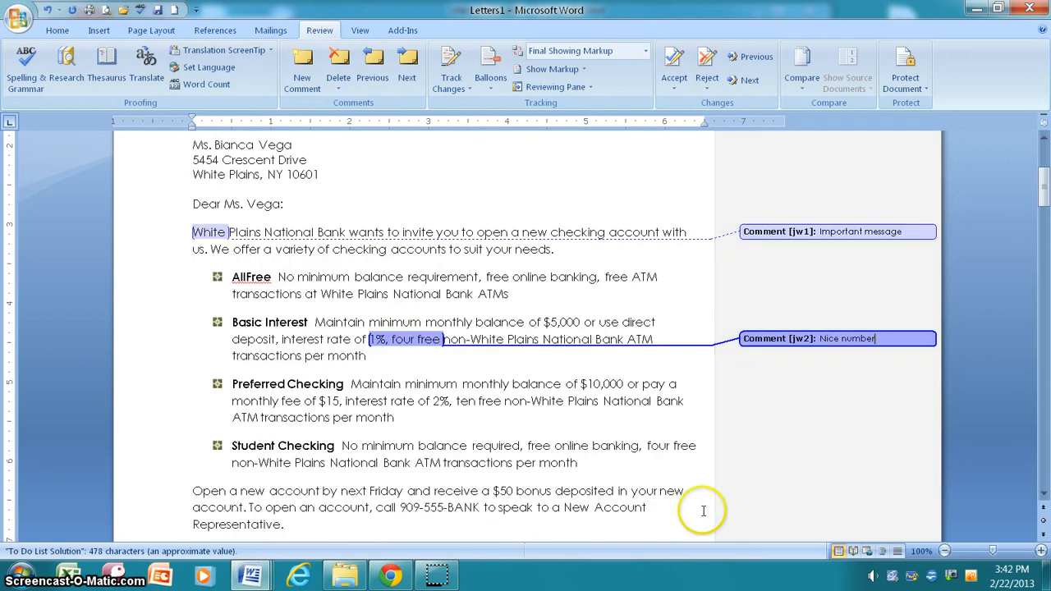
left_click_drag(231, 445, 332, 447)
left_click(303, 65)
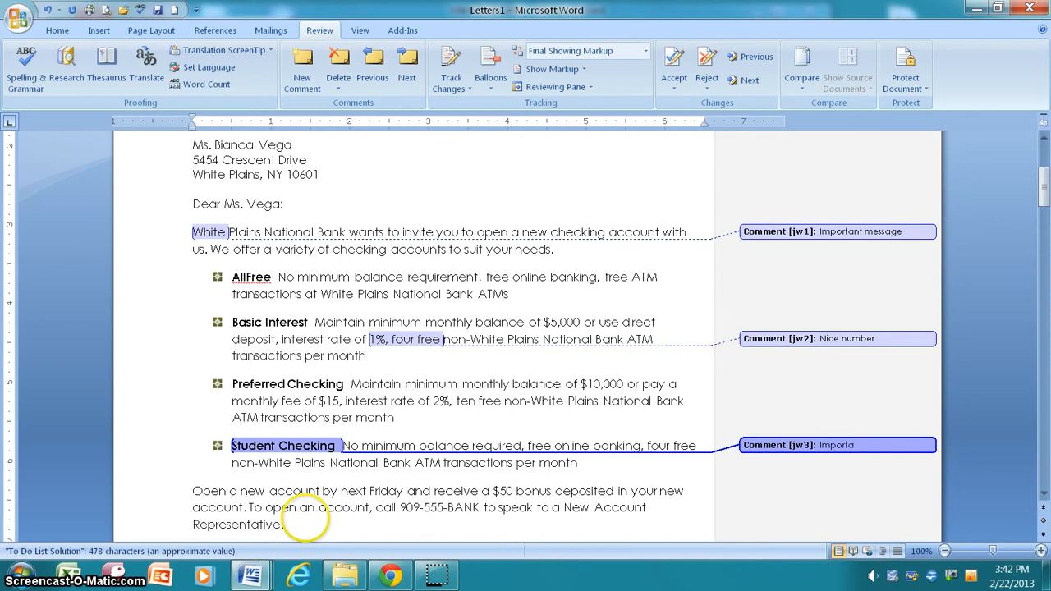
type("Important with colleges in town")
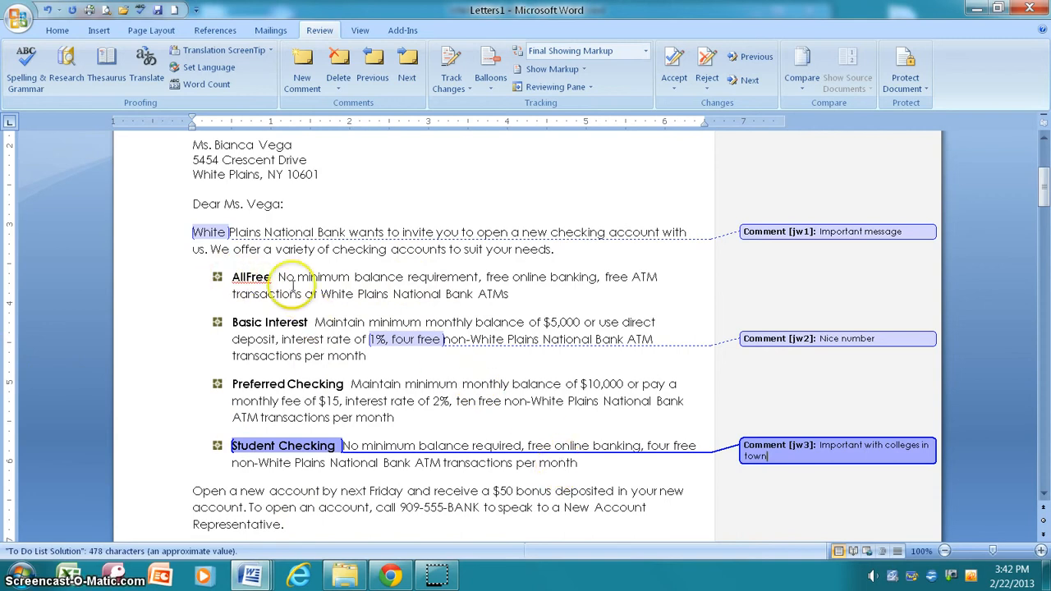
Step: Underline "free online banking" in the AllFree bullet and "-White Plains National Bank" in the Preferred Checking bullet
left_click_drag(487, 277, 597, 277)
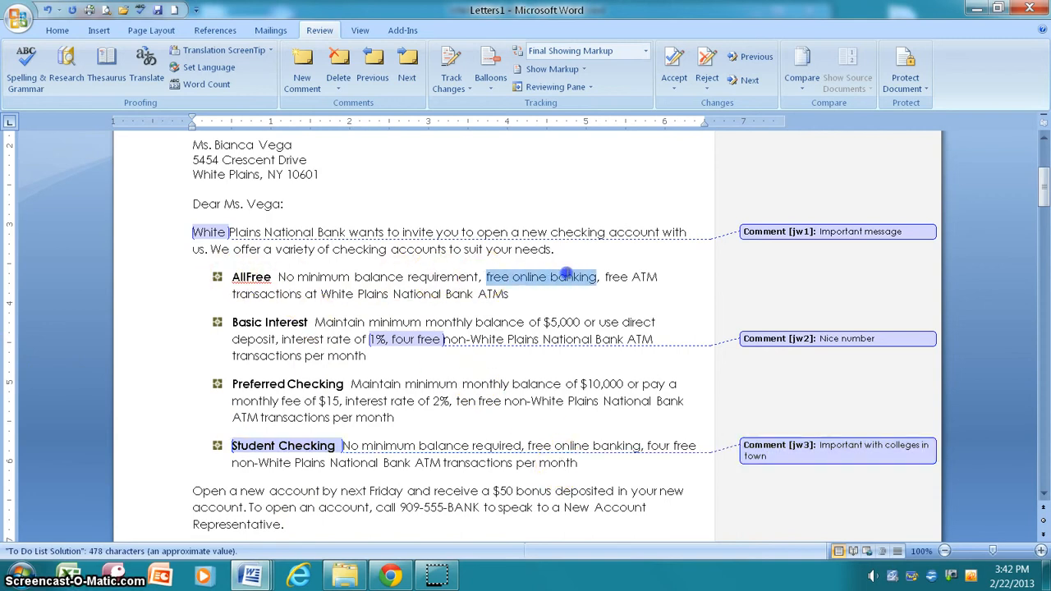
left_click(66, 29)
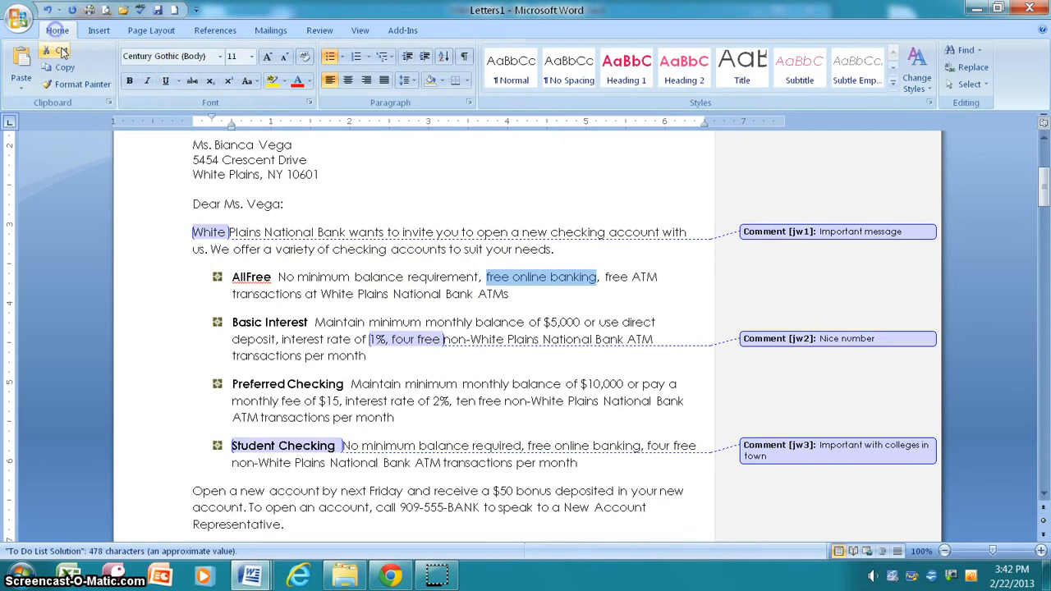
left_click(165, 80)
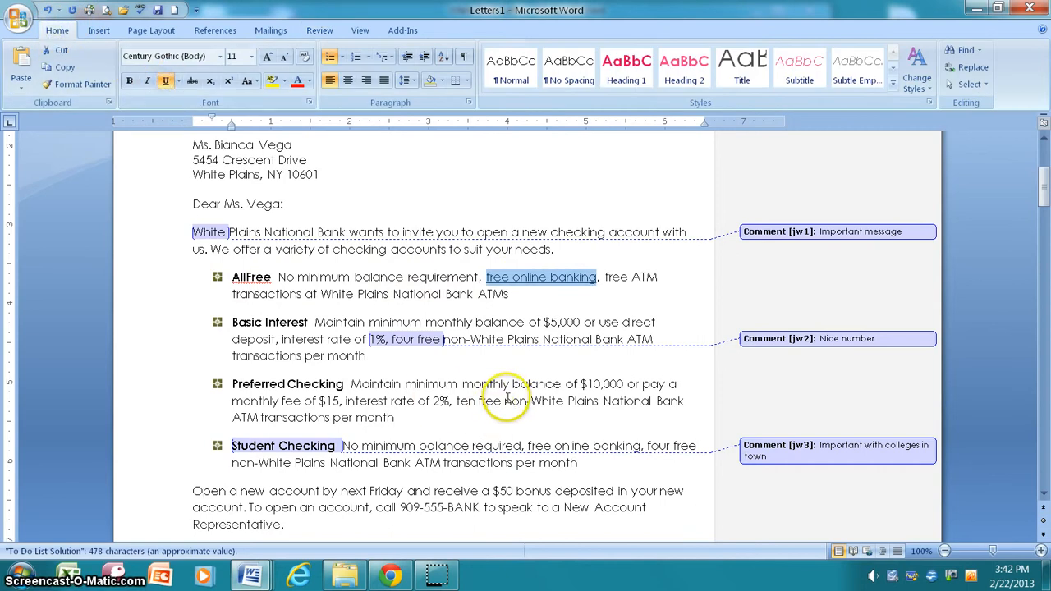
left_click_drag(526, 401, 620, 400)
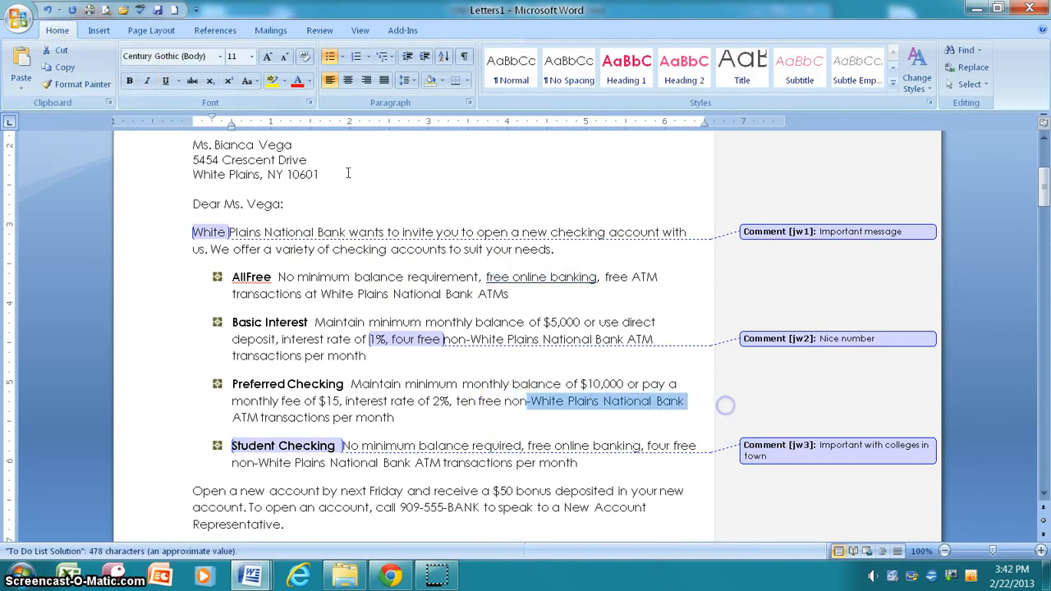
left_click(166, 80)
Step: Underline the bank's phone number in the paragraph about opening a new account
scroll(239, 464, "down", 3)
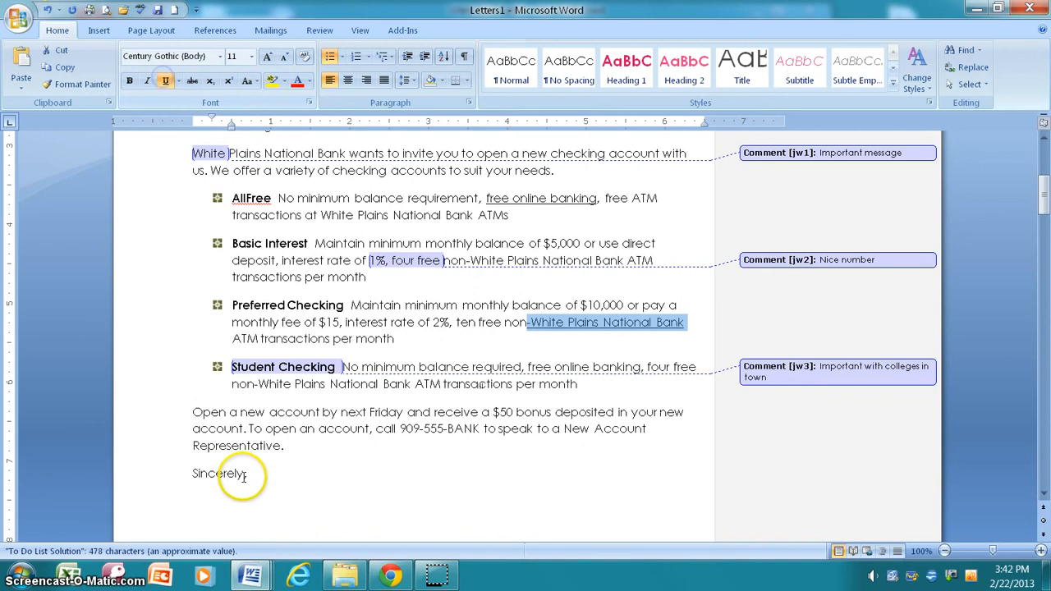
left_click_drag(400, 389, 476, 391)
left_click(166, 81)
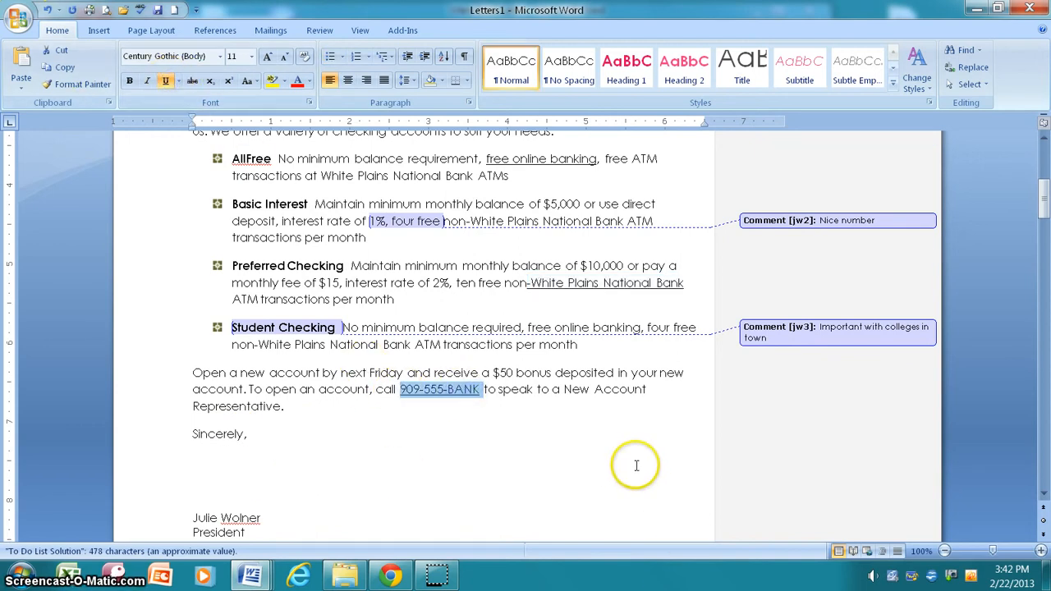
scroll(629, 462, "up", 4)
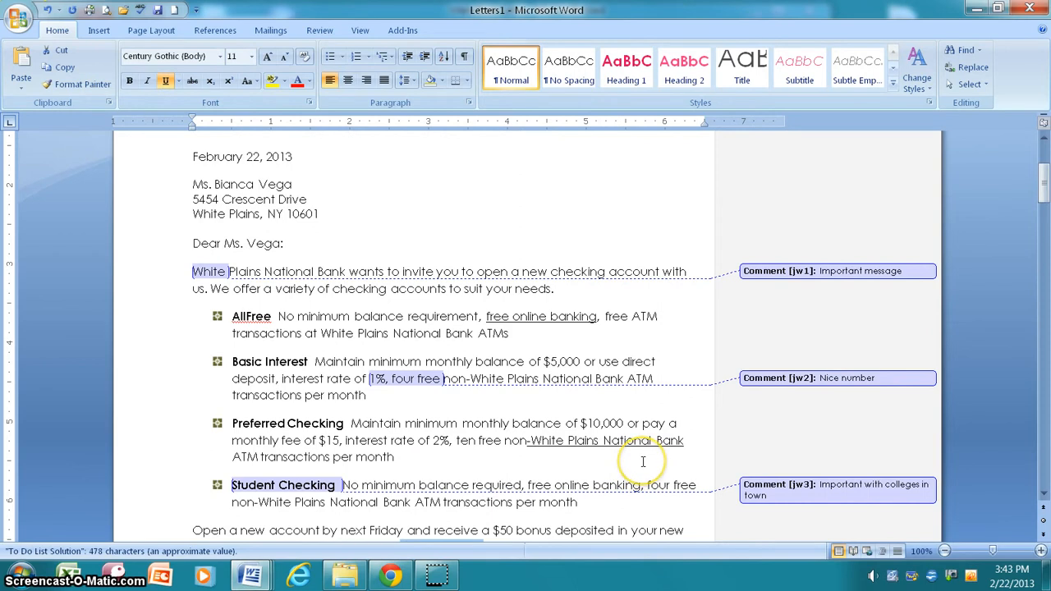
scroll(627, 482, "down", 6)
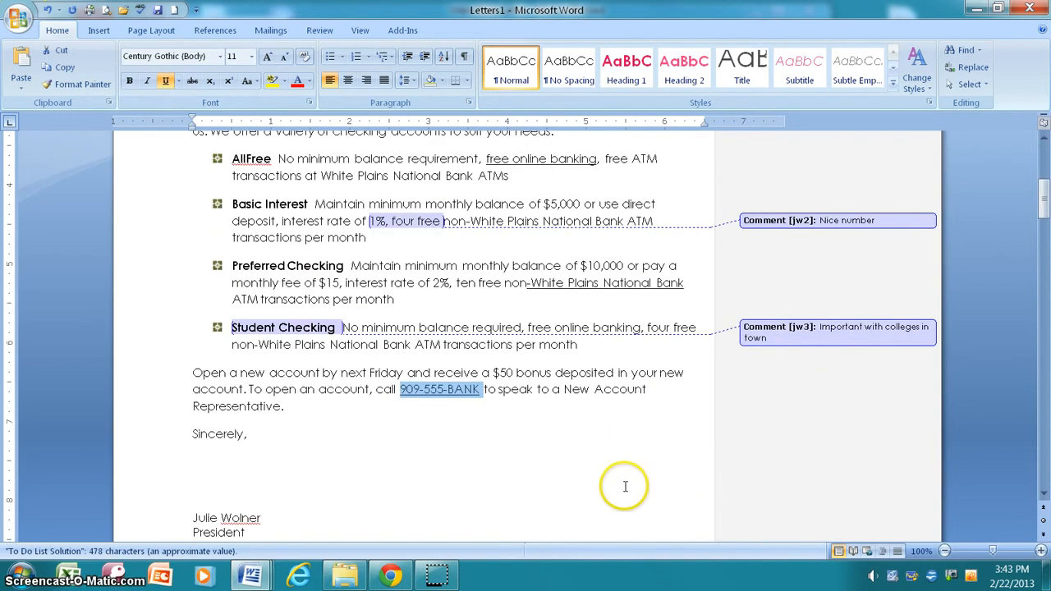
scroll(627, 485, "up", 6)
scroll(630, 484, "up", 4)
scroll(632, 482, "up", 1)
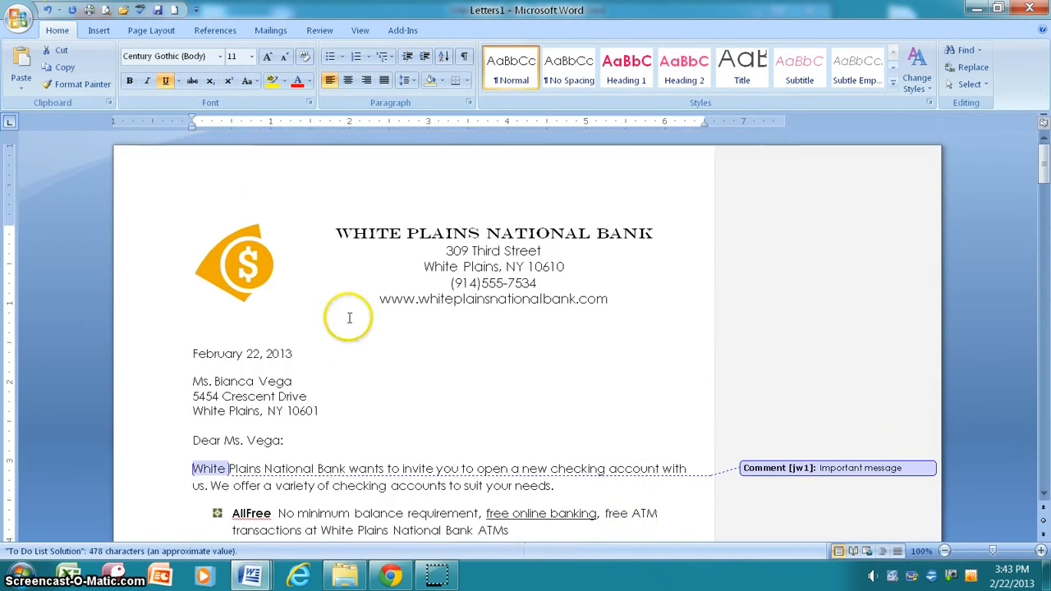
Step: Change the Office user name in Word Options to a second reviewer's full name, with the initials jd
left_click(19, 18)
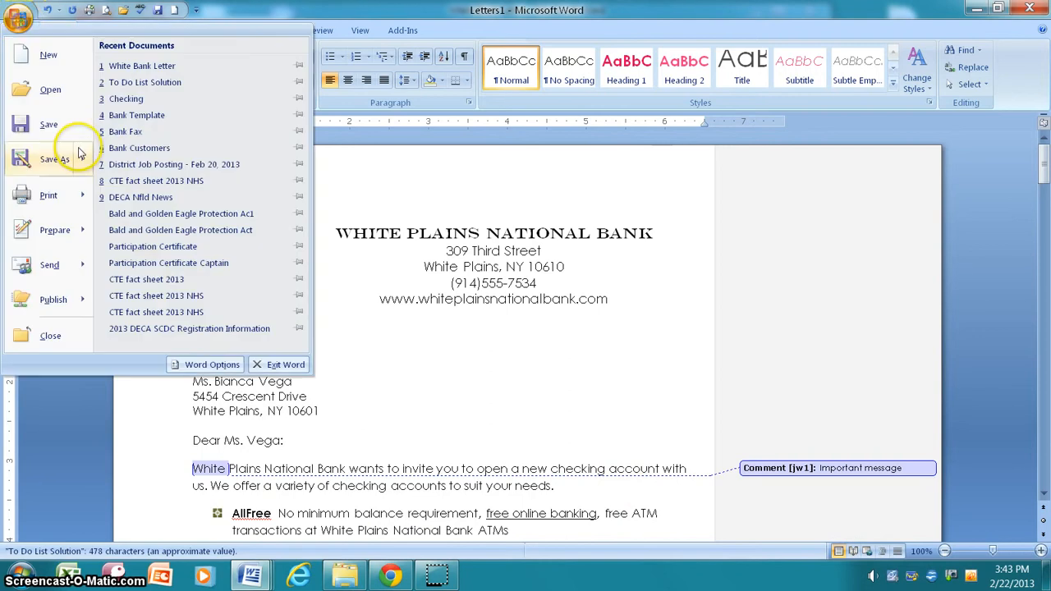
left_click(210, 364)
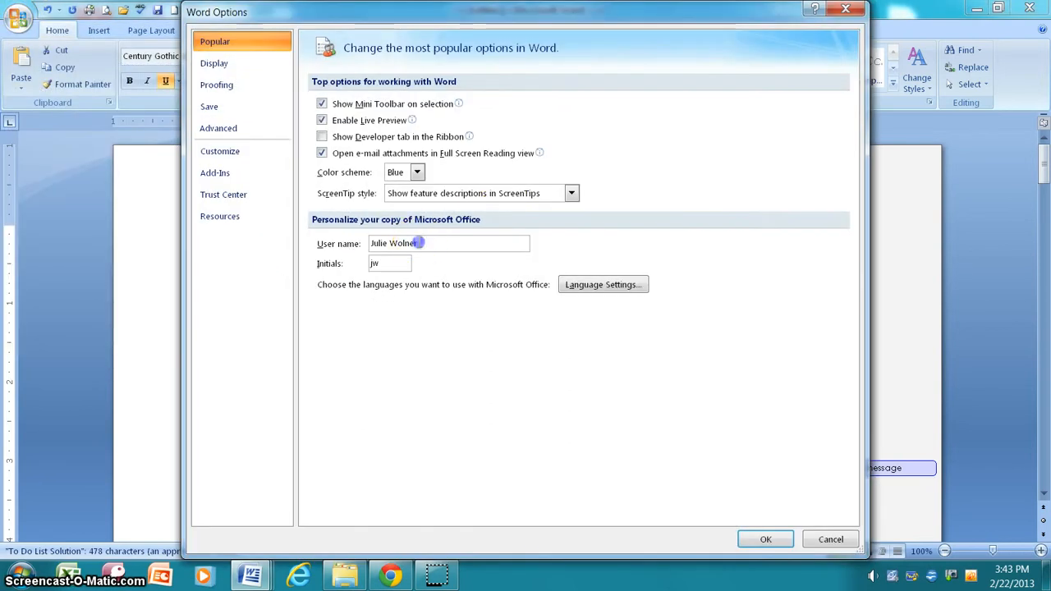
left_click_drag(417, 243, 181, 271)
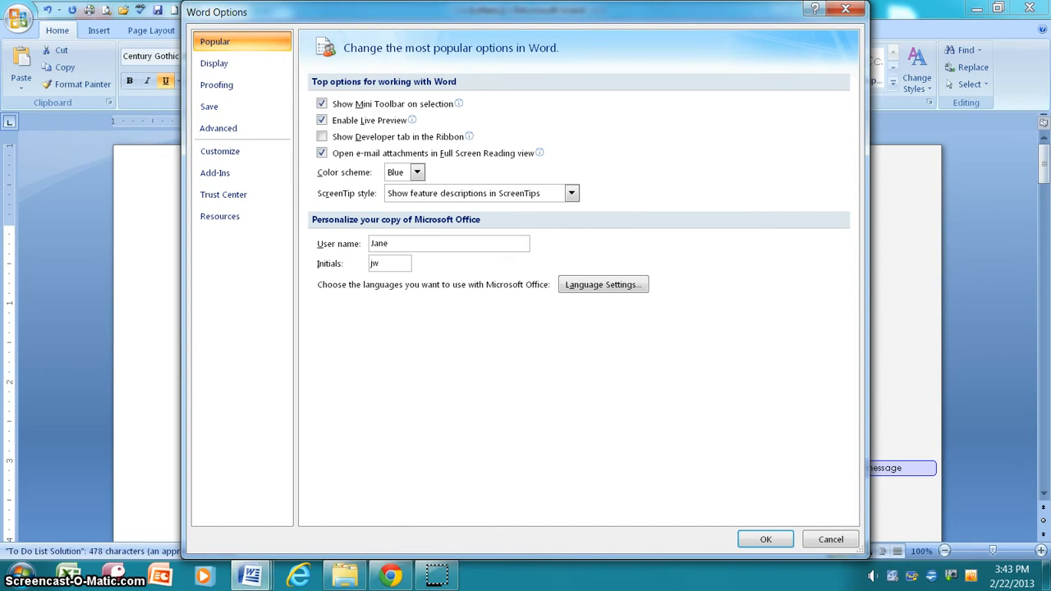
left_click(389, 263)
type("jd")
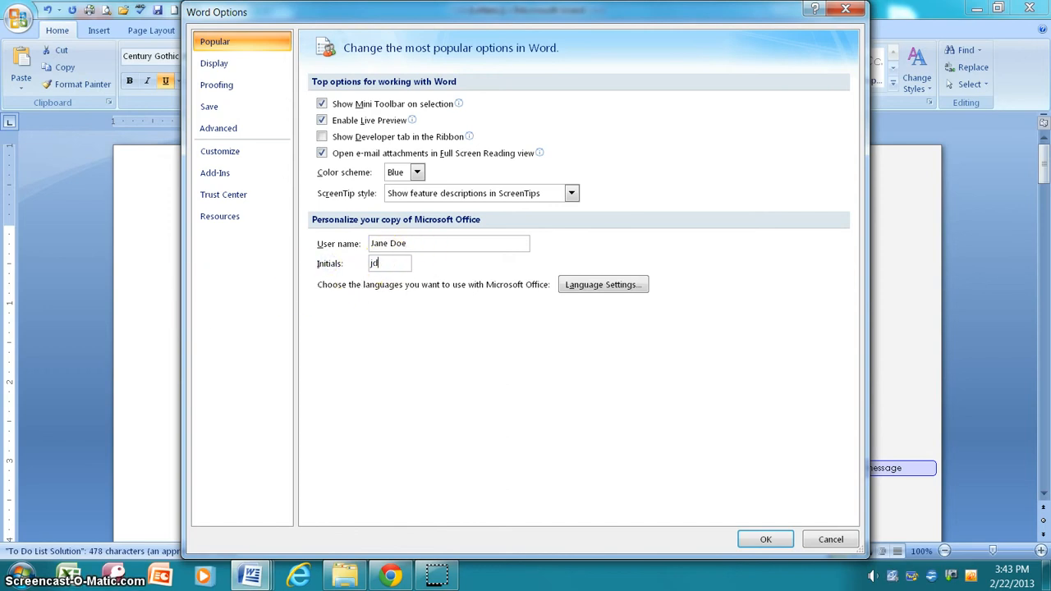
left_click(768, 540)
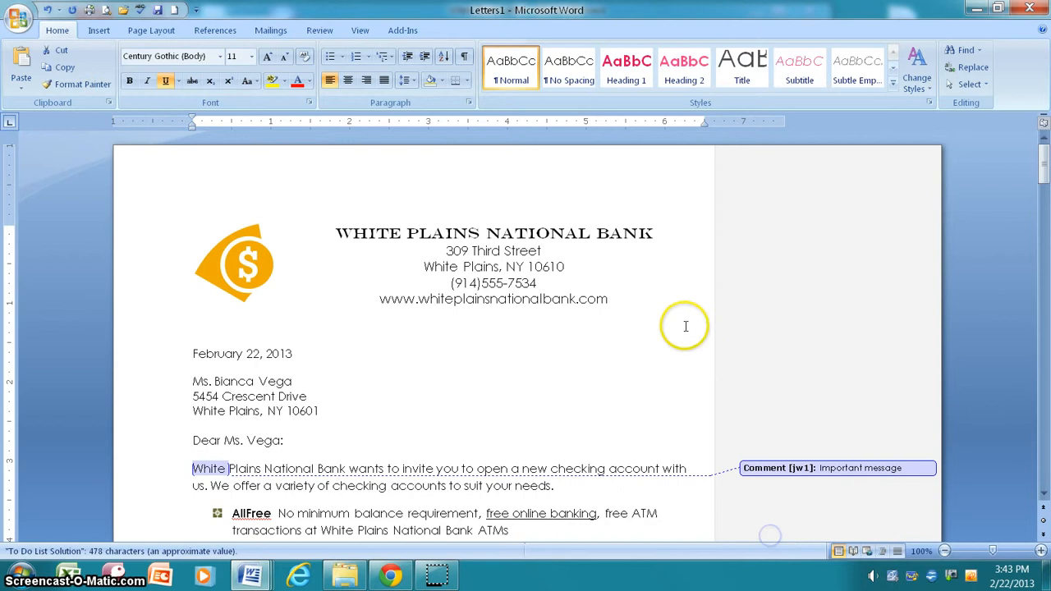
Step: Add the comment "Minimum is nice" to the word "minimum" in the AllFree bullet
scroll(681, 329, "down", 5)
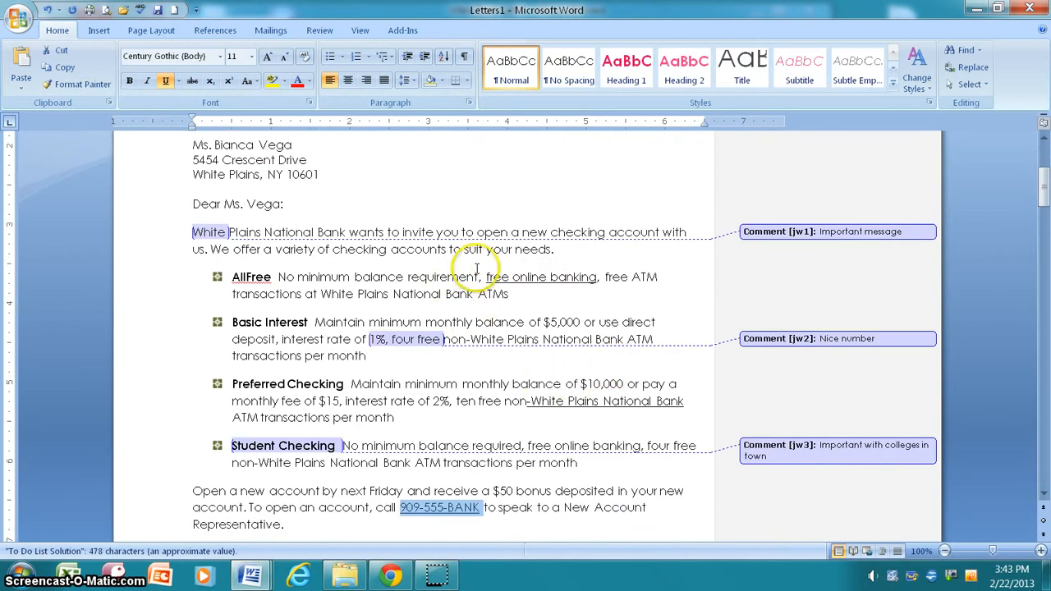
left_click(300, 277)
double_click(301, 277)
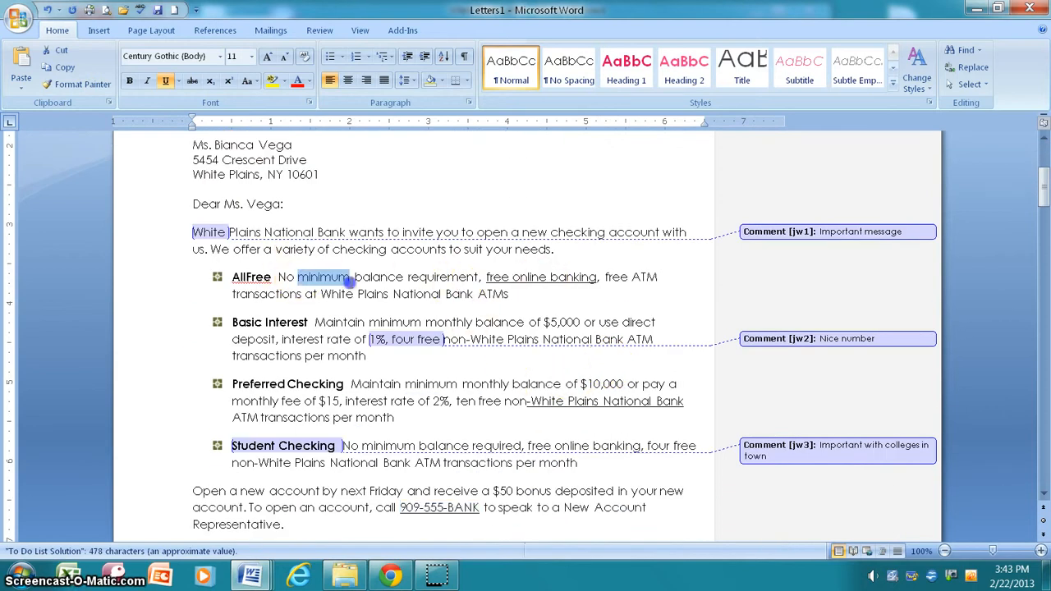
left_click(319, 30)
left_click(302, 64)
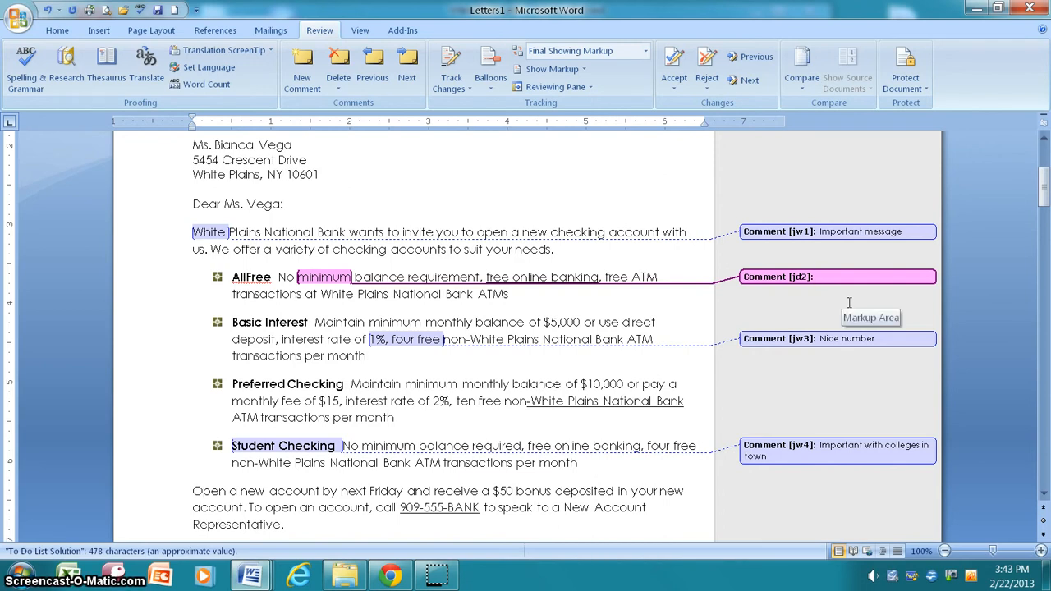
type("Minimum is nice")
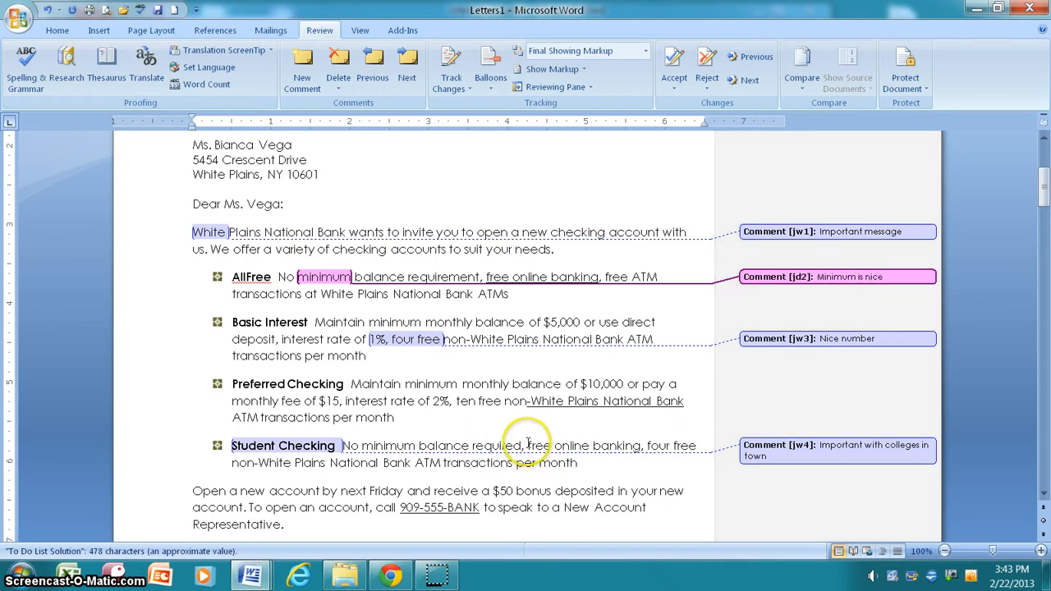
Step: Add the comment "Very important" to "free online banking" in the Student Checking bullet
left_click_drag(528, 446, 618, 444)
left_click(302, 62)
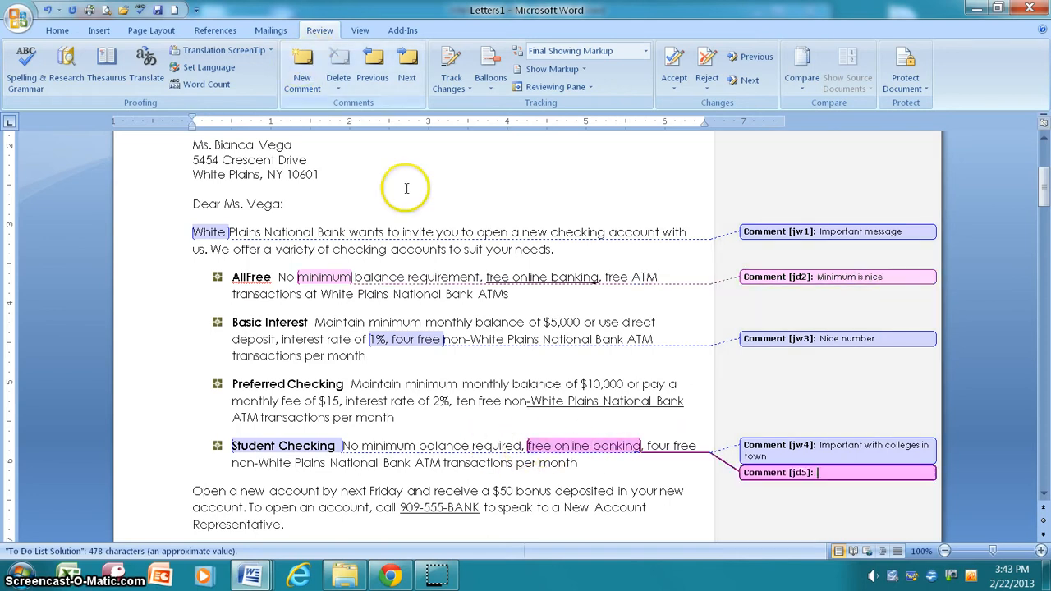
type("Very important")
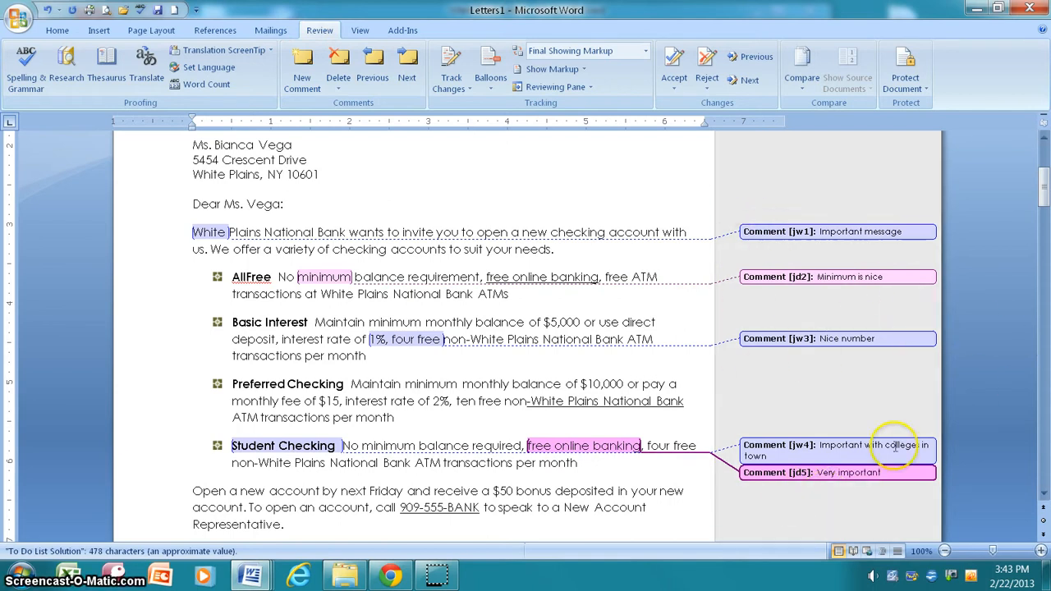
scroll(865, 446, "down", 3)
scroll(871, 449, "up", 3)
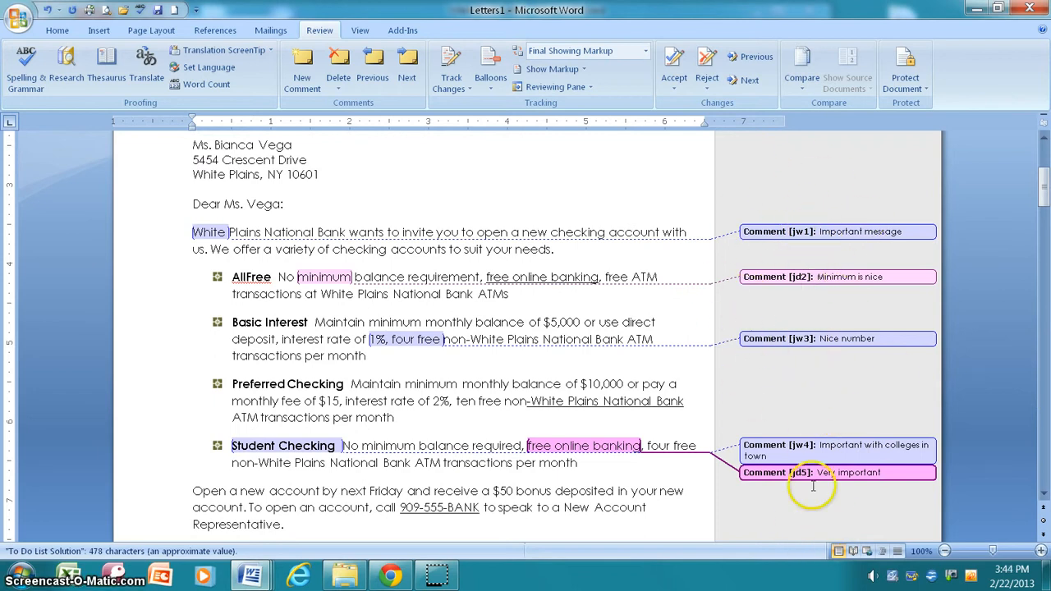
scroll(851, 470, "down", 3)
scroll(841, 481, "up", 4)
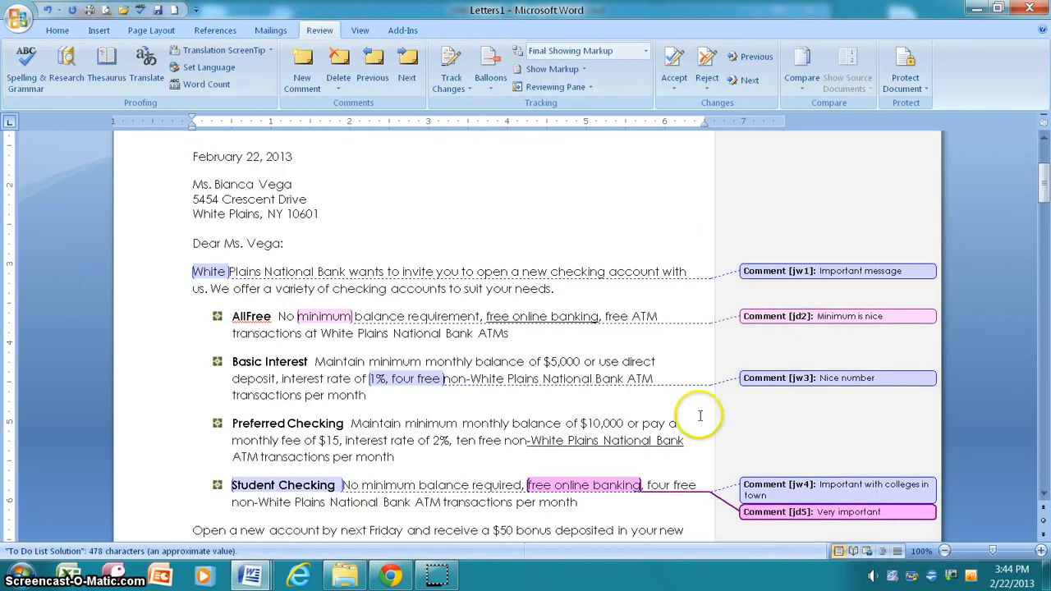
Step: Turn on Track Changes for the letter and set the balloons to Show Revisions in Balloons
left_click(691, 415)
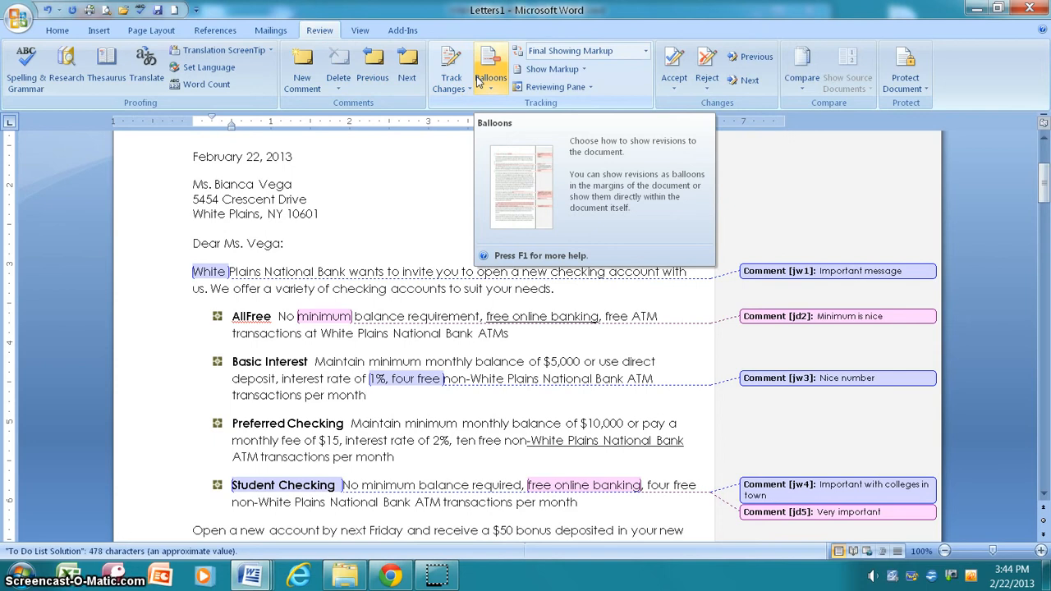
left_click(451, 85)
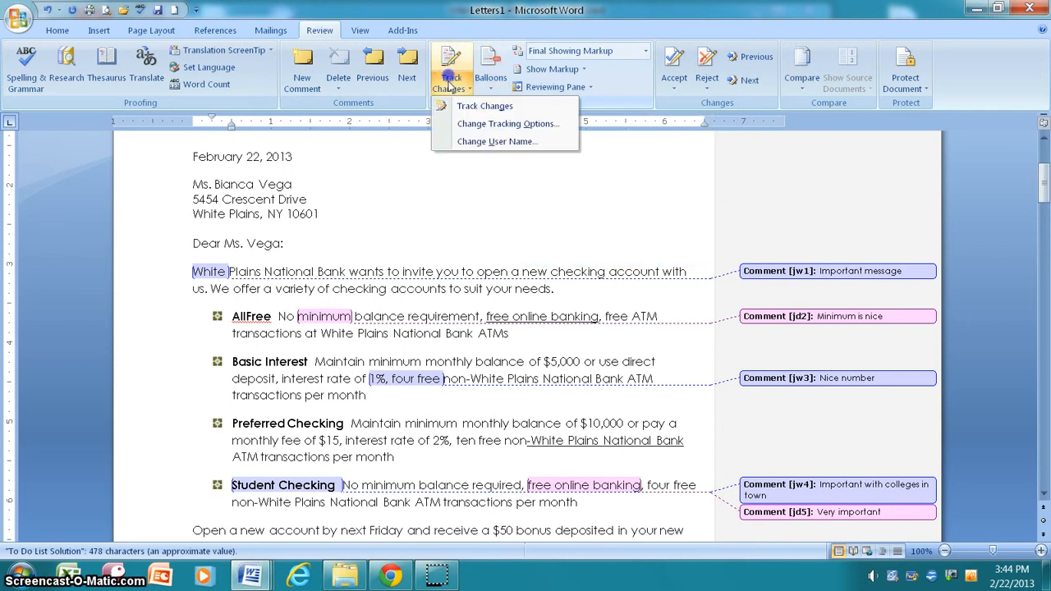
left_click(458, 108)
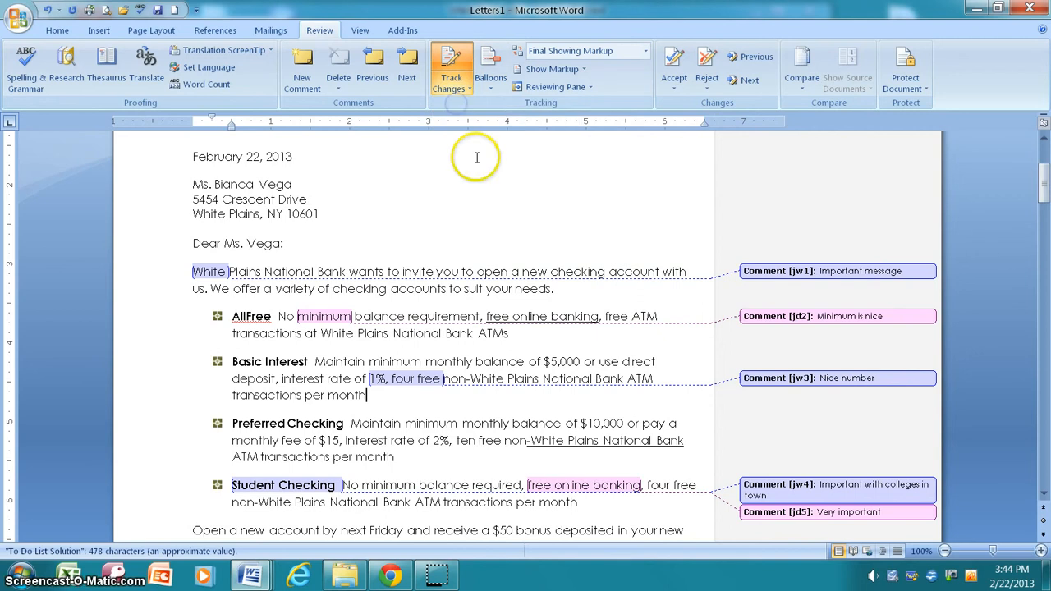
left_click(491, 82)
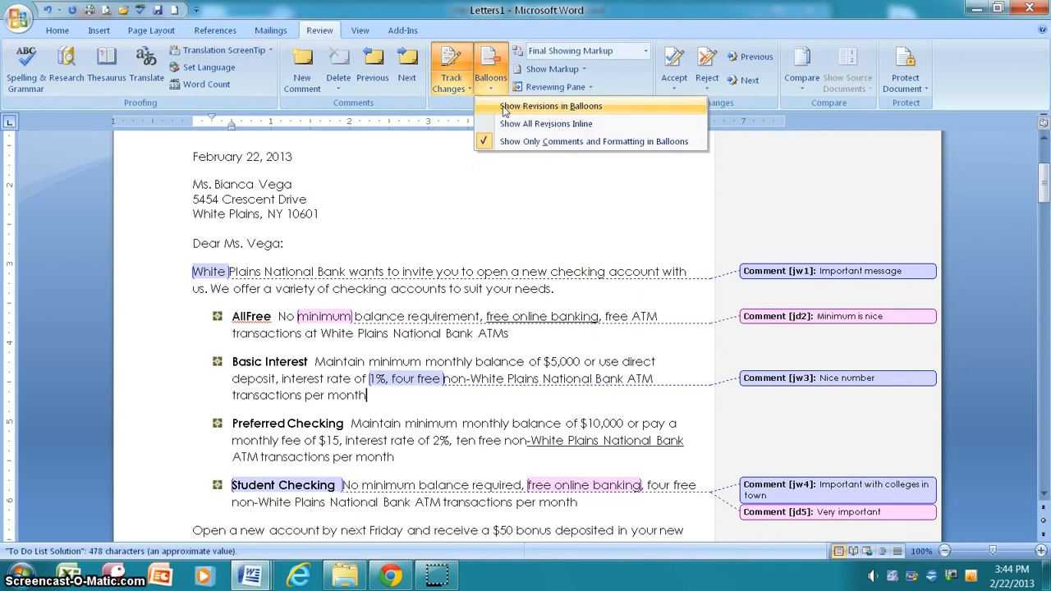
left_click(504, 110)
scroll(578, 247, "down", 8)
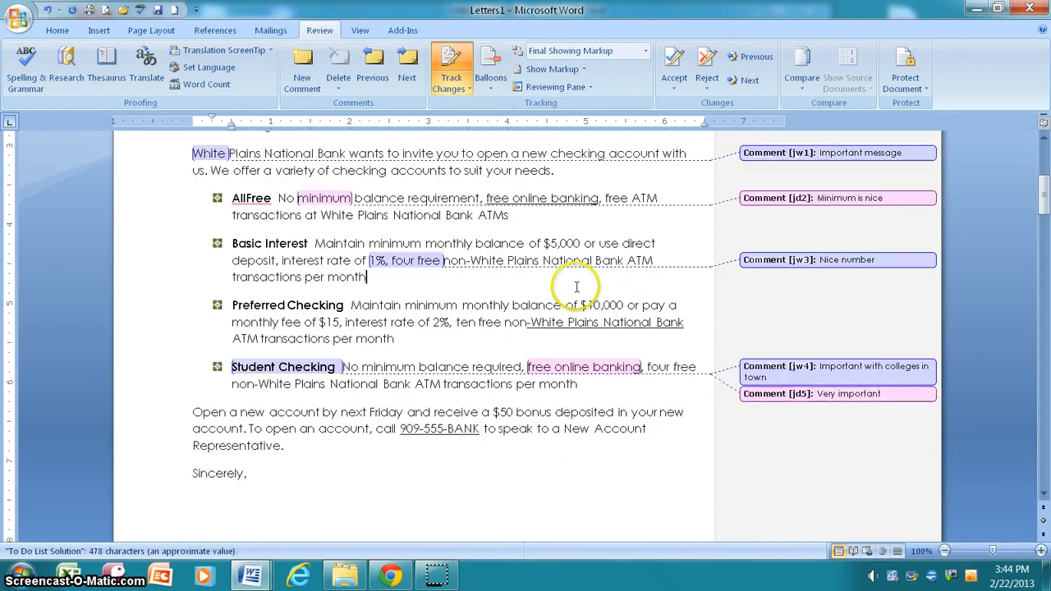
scroll(581, 279, "up", 1)
scroll(584, 275, "down", 3)
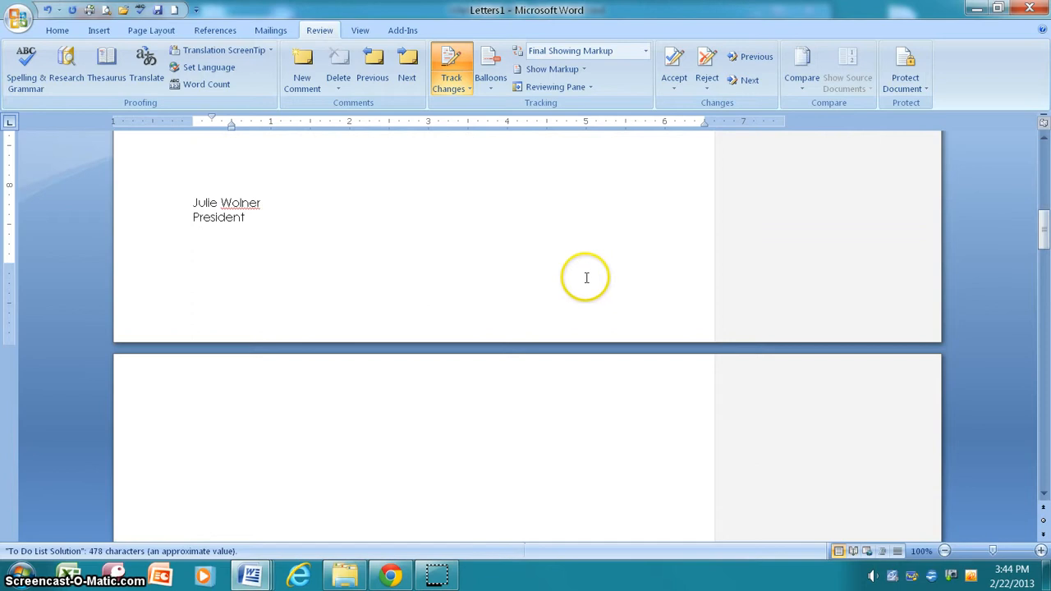
Step: Switch the balloons to Show All Revisions Inline, and change them to Show Only Comments and Formatting in Balloons
scroll(584, 274, "up", 7)
left_click(492, 82)
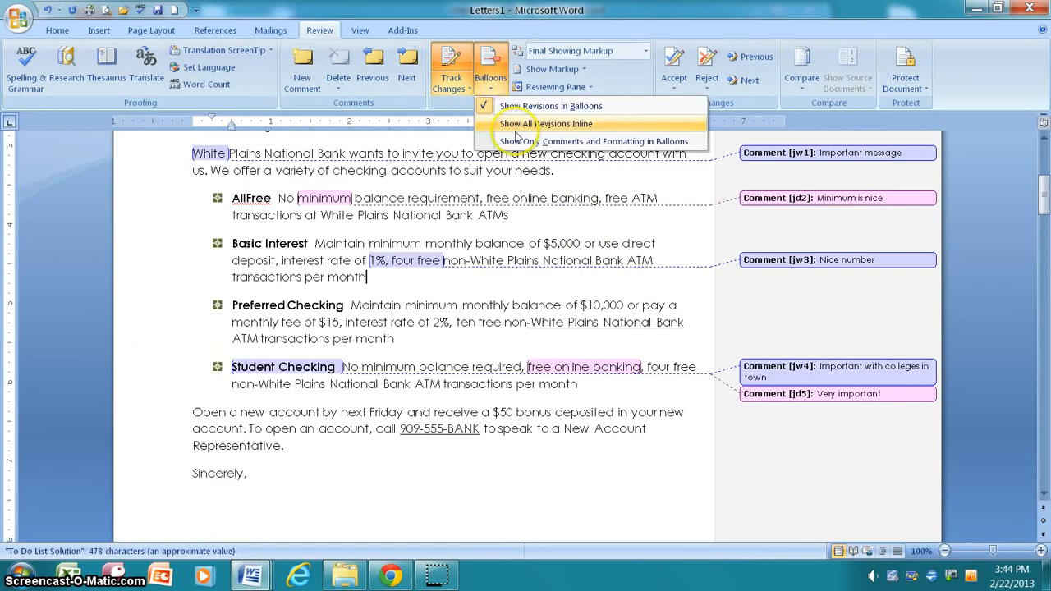
left_click(514, 127)
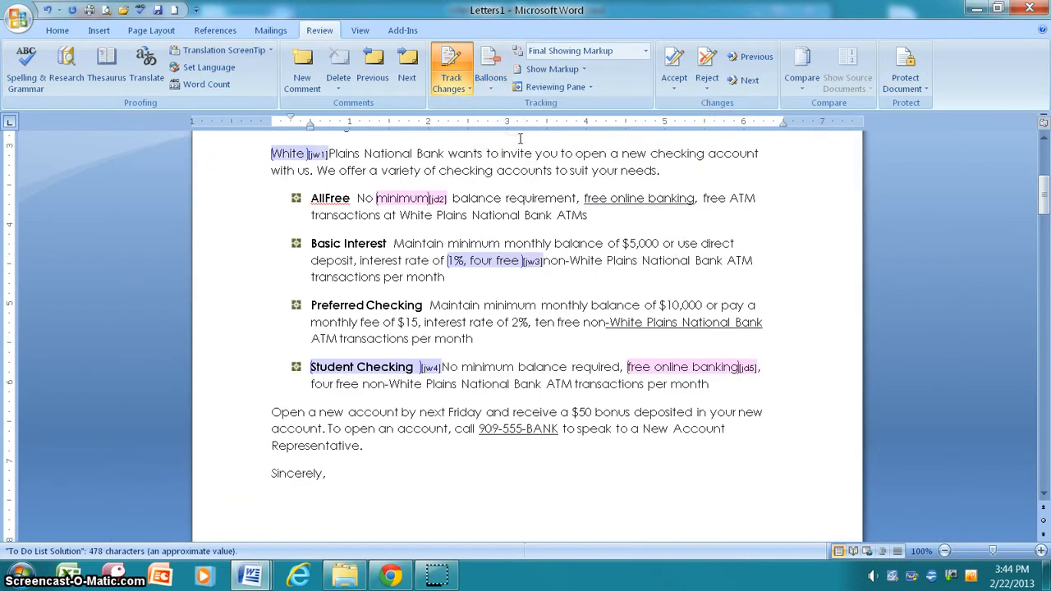
left_click(489, 94)
left_click(503, 142)
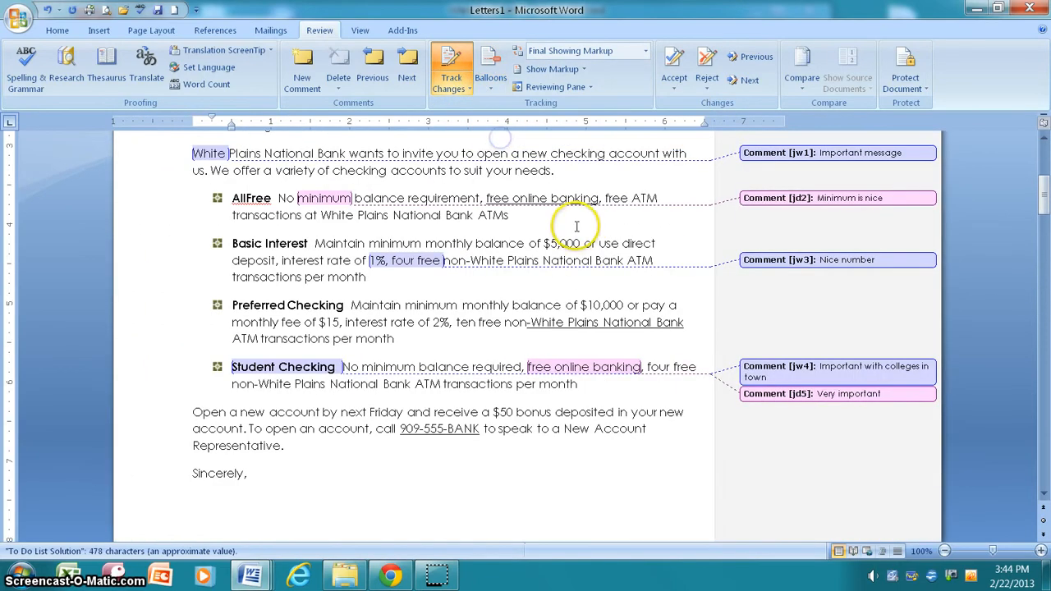
Step: Insert "customer" after "Representative" in the closing paragraph and "here we go" at the end of the Student Checking bullet as tracked changes
scroll(723, 393, "up", 7)
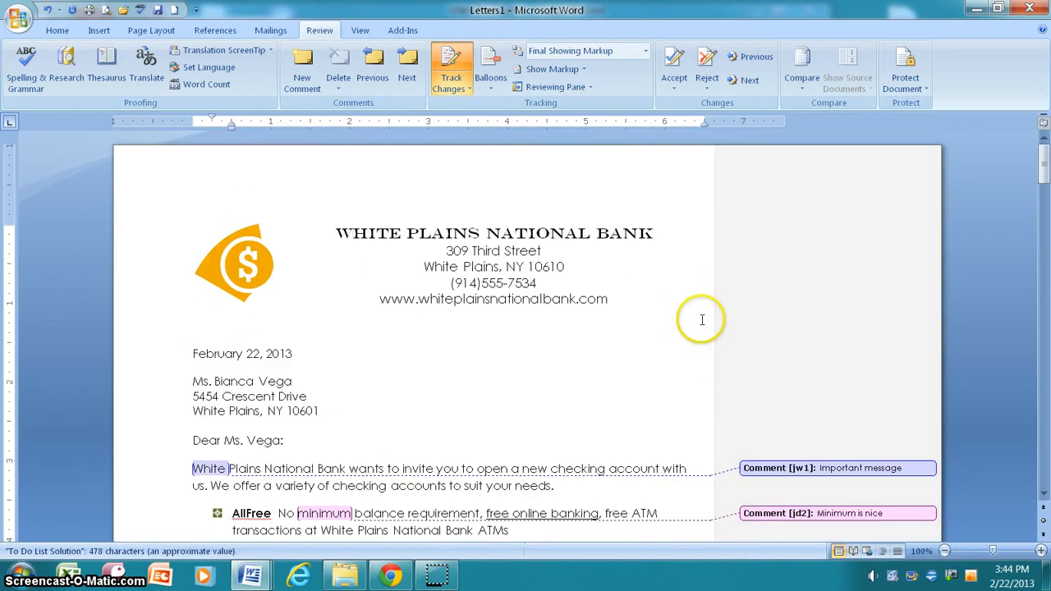
scroll(649, 388, "down", 10)
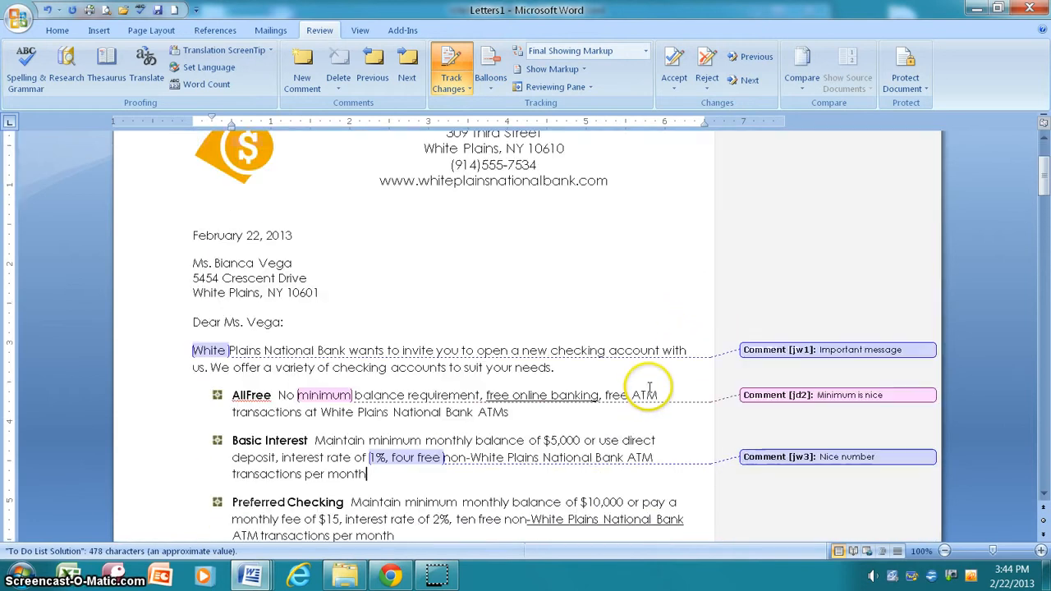
scroll(298, 333, "up", 2)
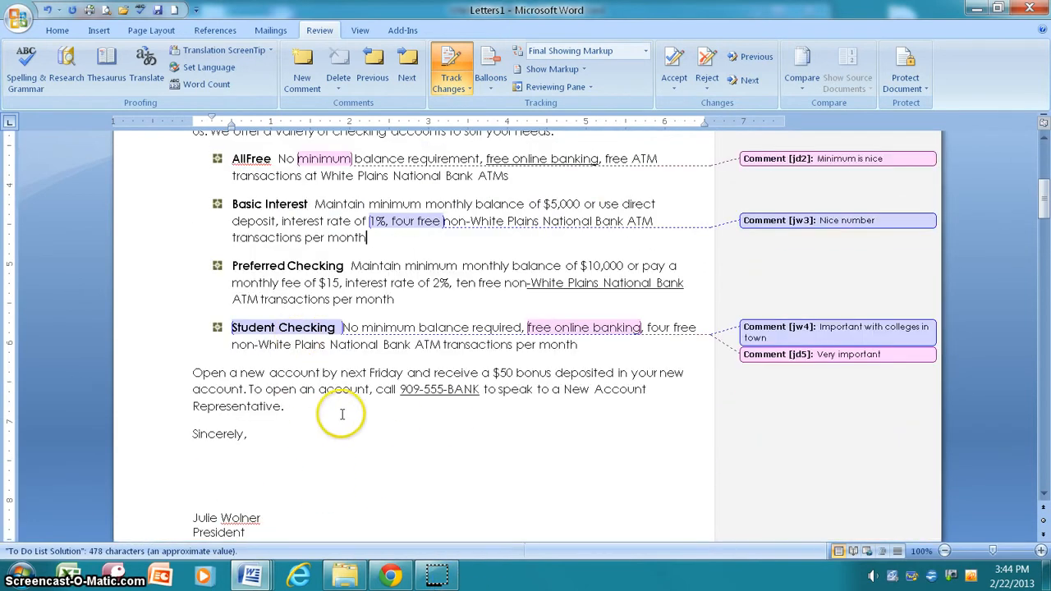
left_click(280, 408)
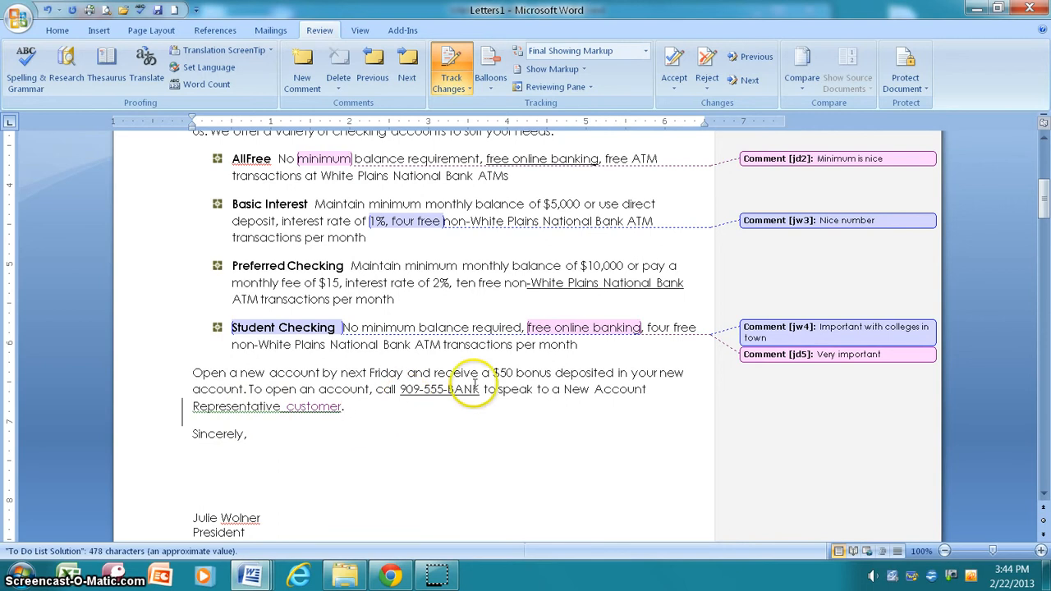
left_click(587, 345)
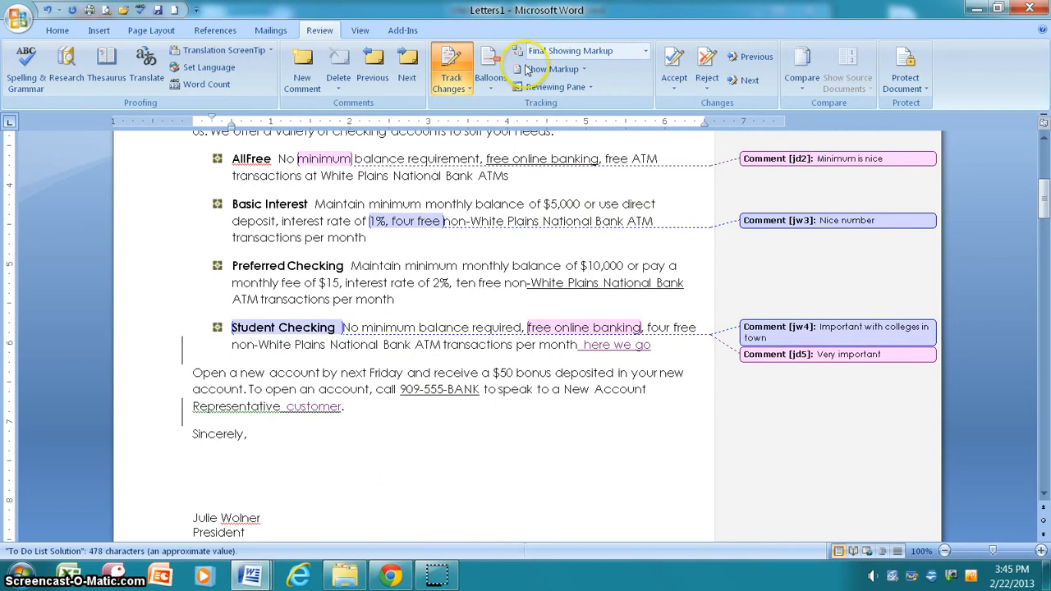
Step: Switch the balloons to Show Revisions in Balloons and on to Show All Revisions Inline, and look over the marked-up letter
left_click(500, 87)
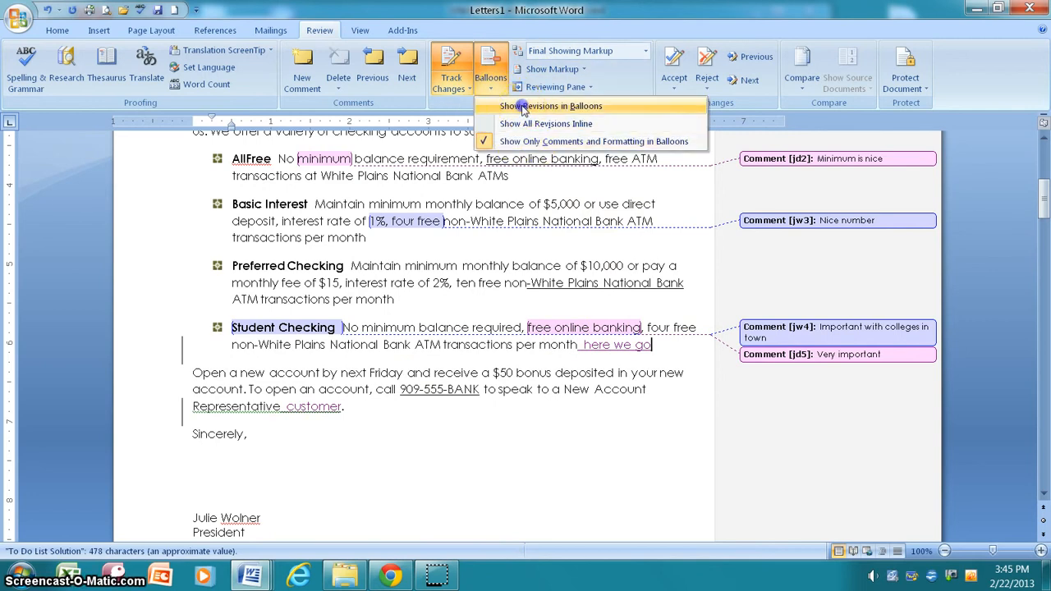
left_click(523, 109)
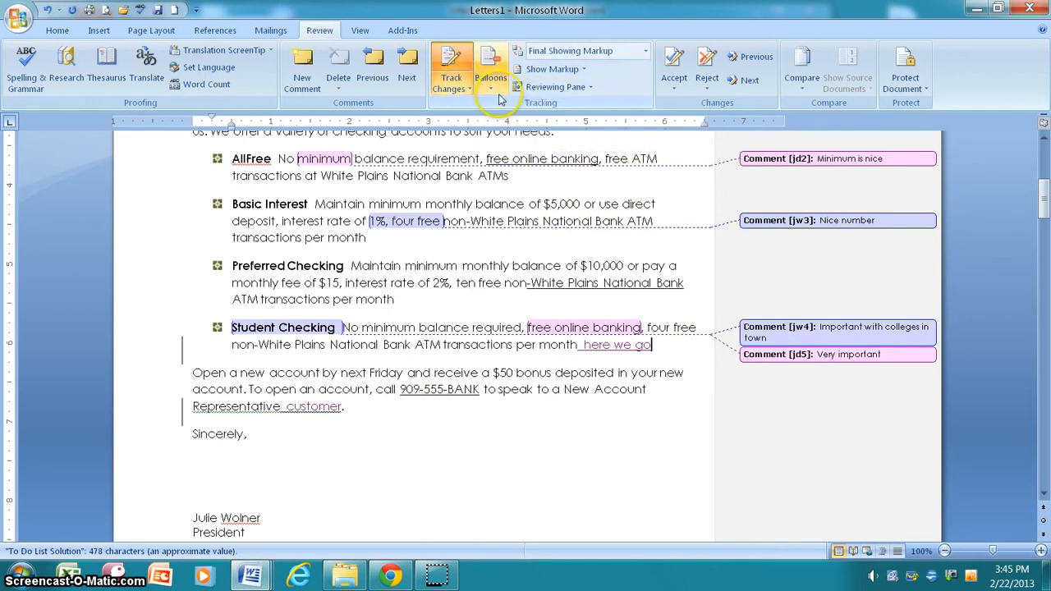
left_click(490, 80)
left_click(511, 125)
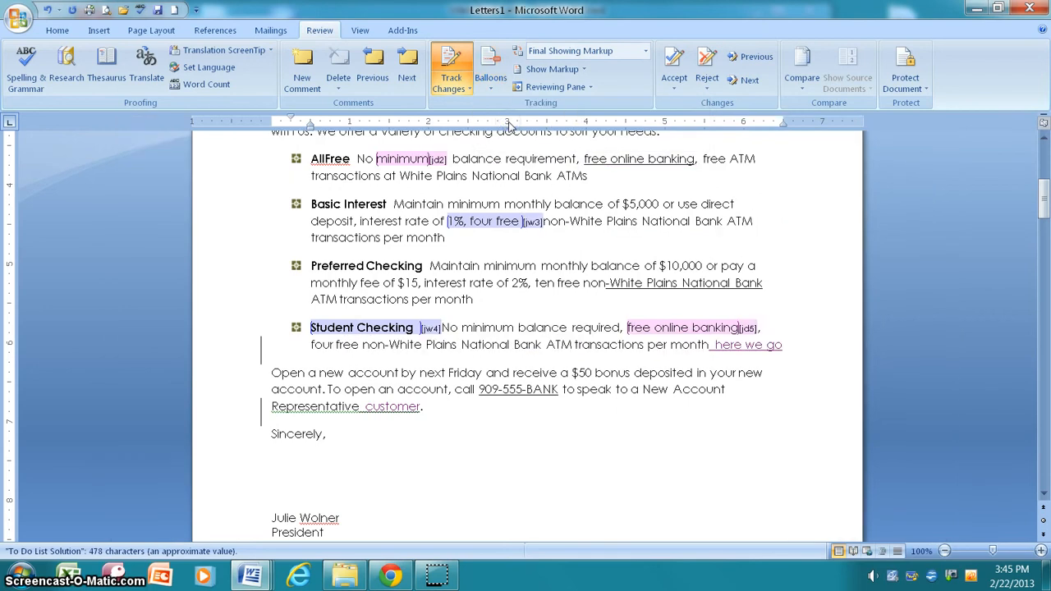
scroll(625, 470, "up", 9)
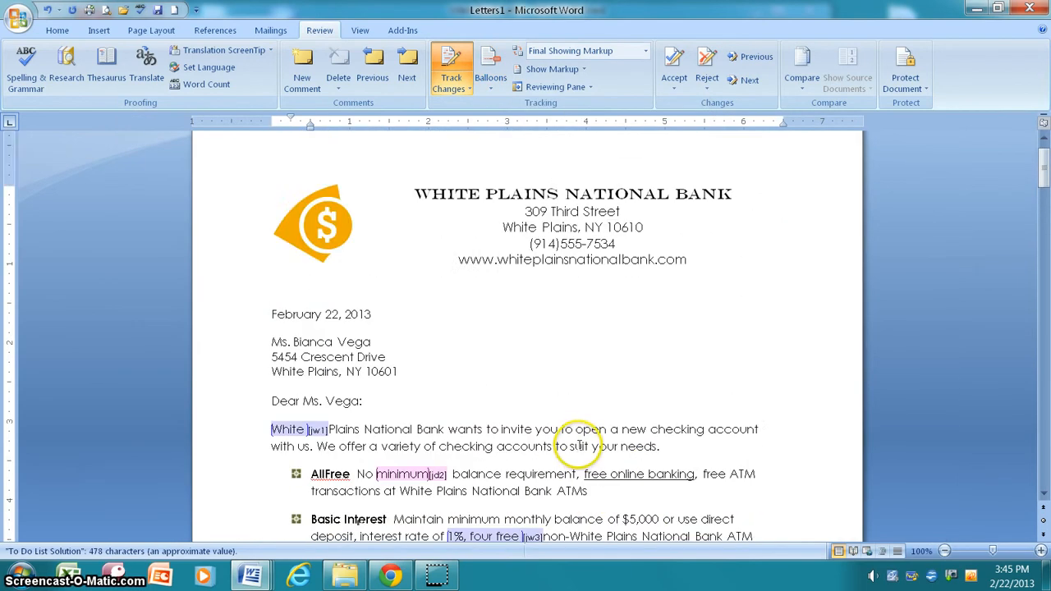
scroll(629, 446, "down", 10)
scroll(580, 442, "up", 6)
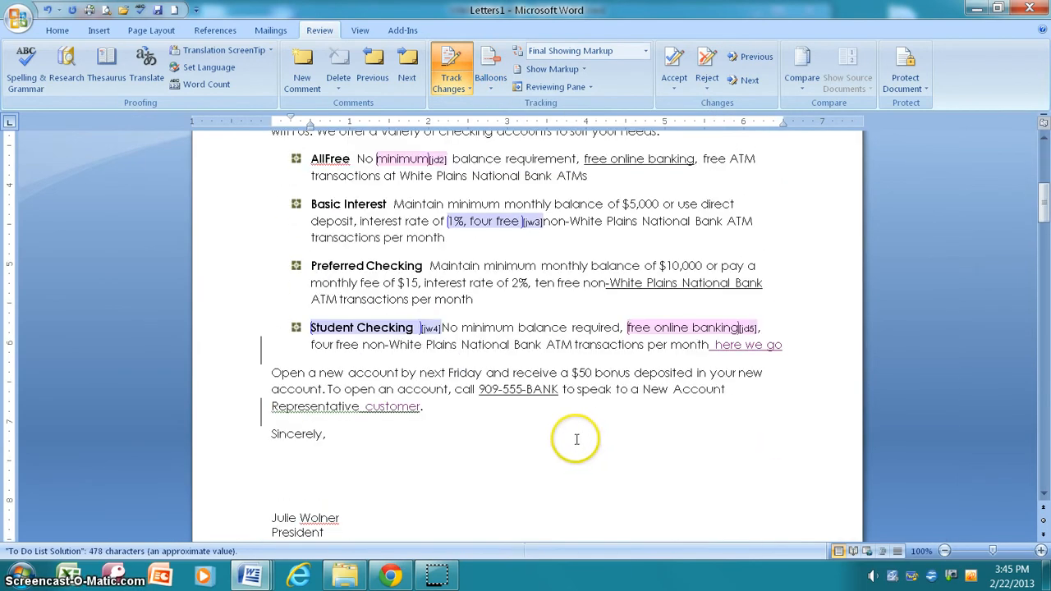
Step: Show only comments and formatting in balloons and check the letter's markup
left_click(491, 90)
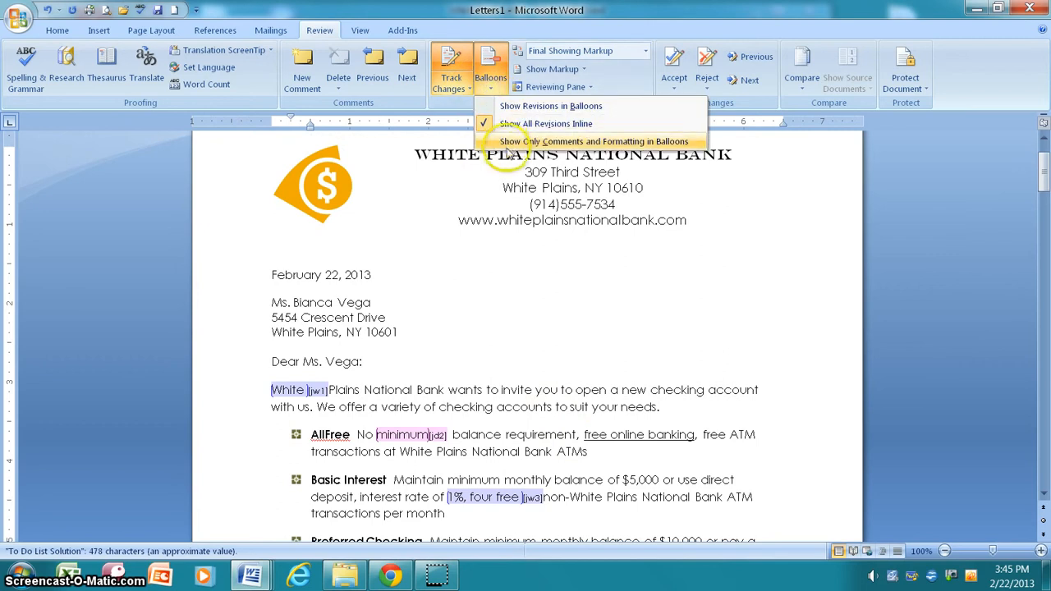
left_click(508, 145)
scroll(594, 317, "down", 7)
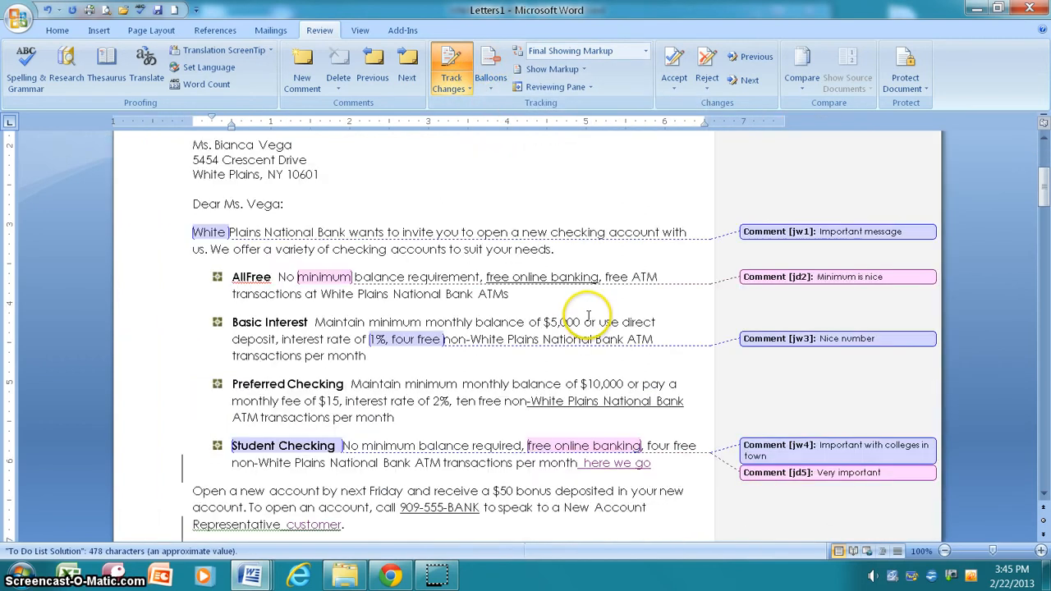
Step: Set the balloons back to Show Revisions in Balloons
left_click(488, 90)
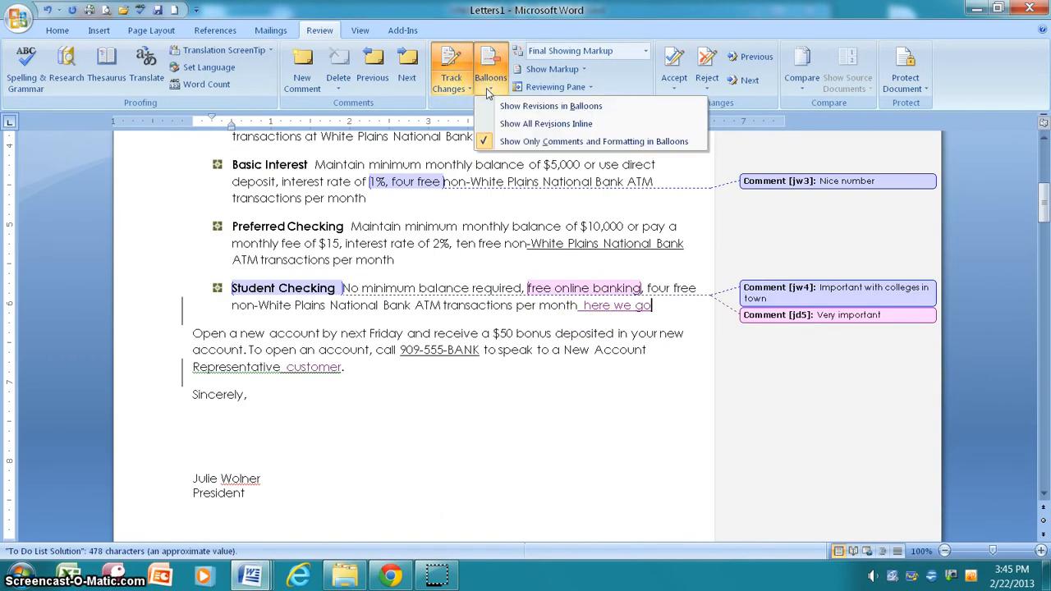
left_click(490, 86)
left_click(490, 87)
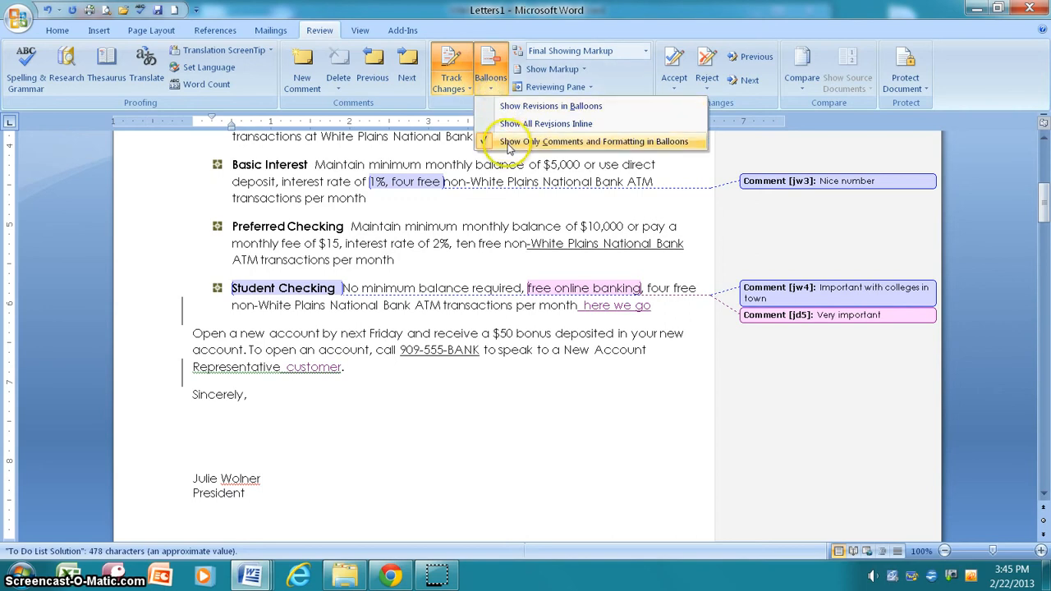
left_click(512, 107)
Step: Starting from the salutation, step forward through the letter's comments to the last one, on "free online banking"
scroll(481, 211, "up", 7)
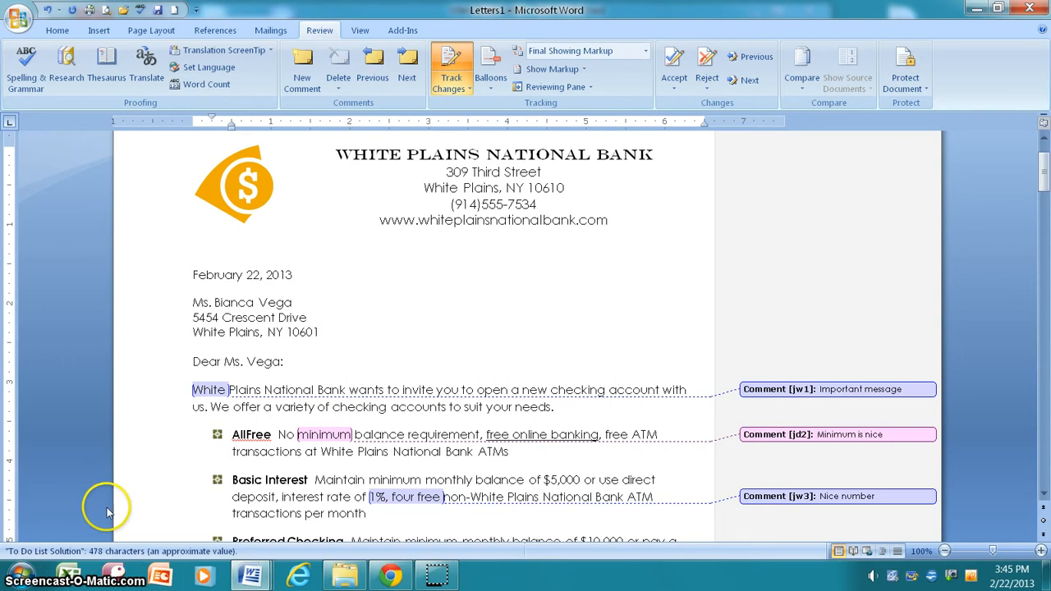
left_click(192, 362)
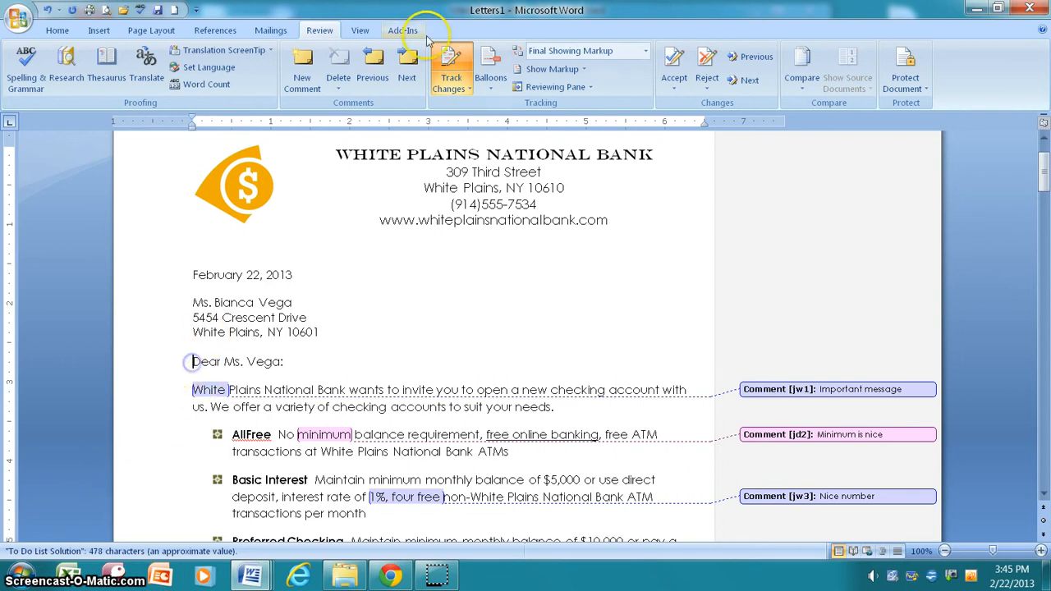
left_click(413, 78)
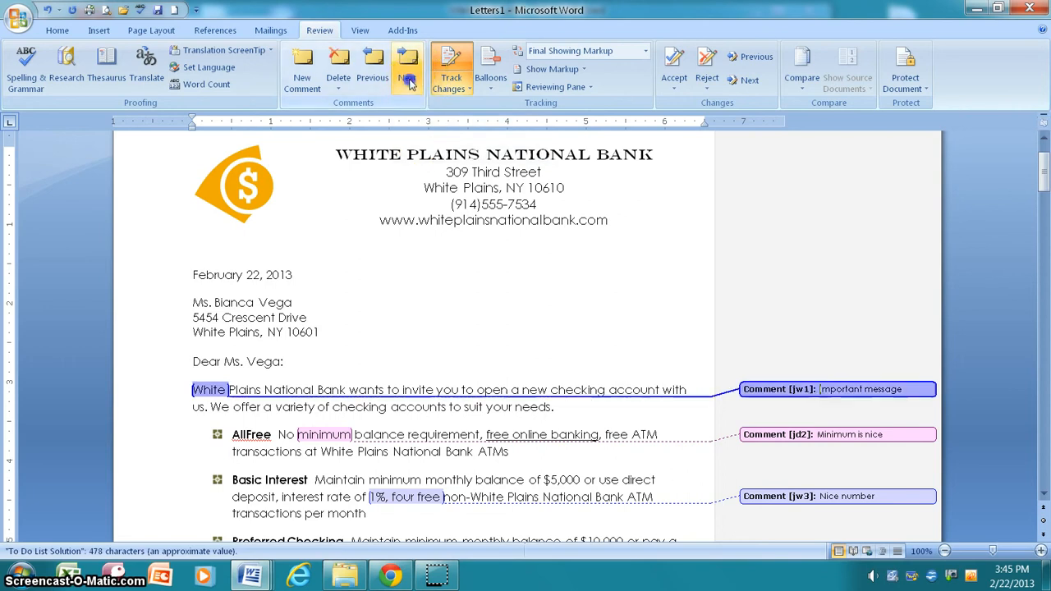
left_click(410, 81)
left_click(408, 82)
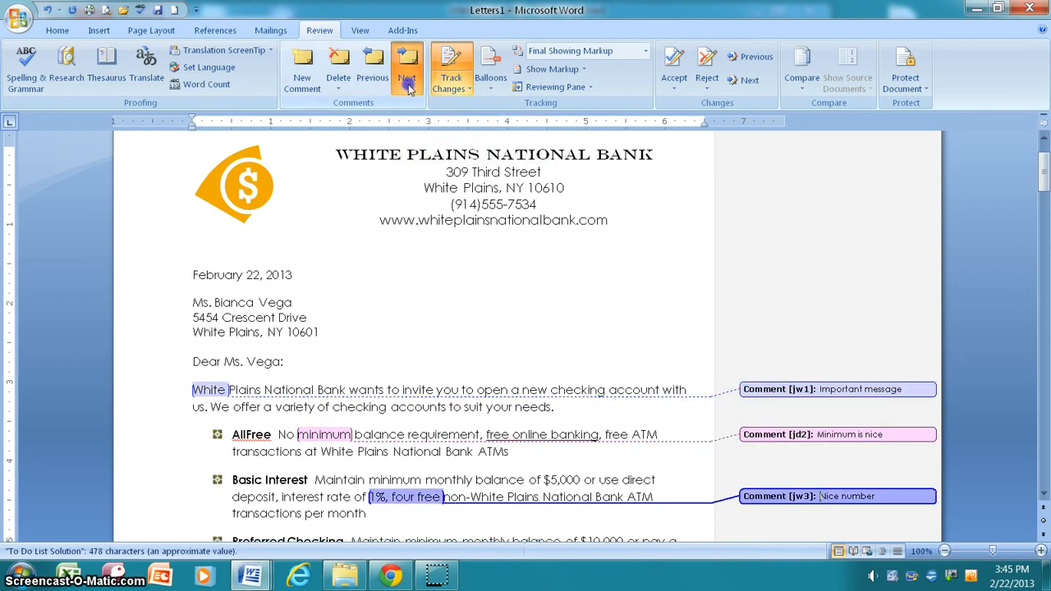
left_click(409, 82)
left_click(408, 83)
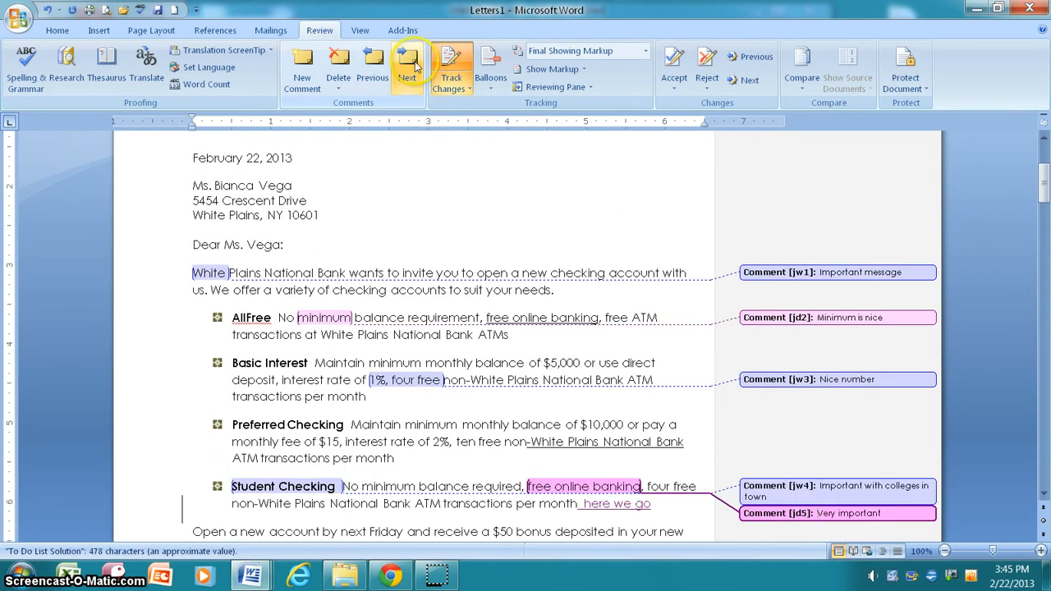
Step: Go back to the first comment and delete the comment "Important message" on the word "White"
left_click(372, 70)
left_click(372, 73)
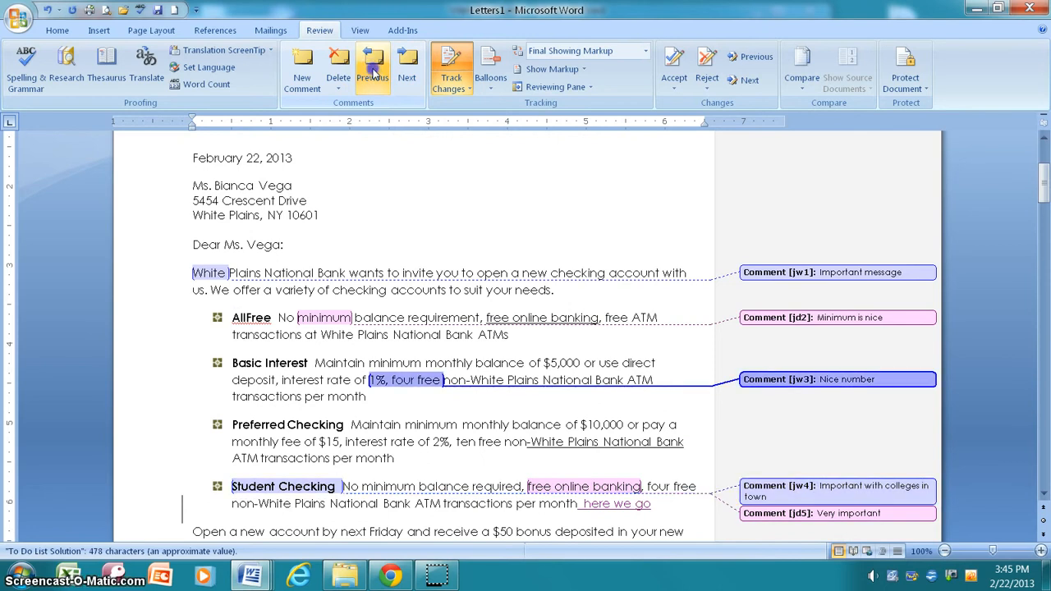
left_click(372, 72)
left_click(374, 73)
left_click(338, 95)
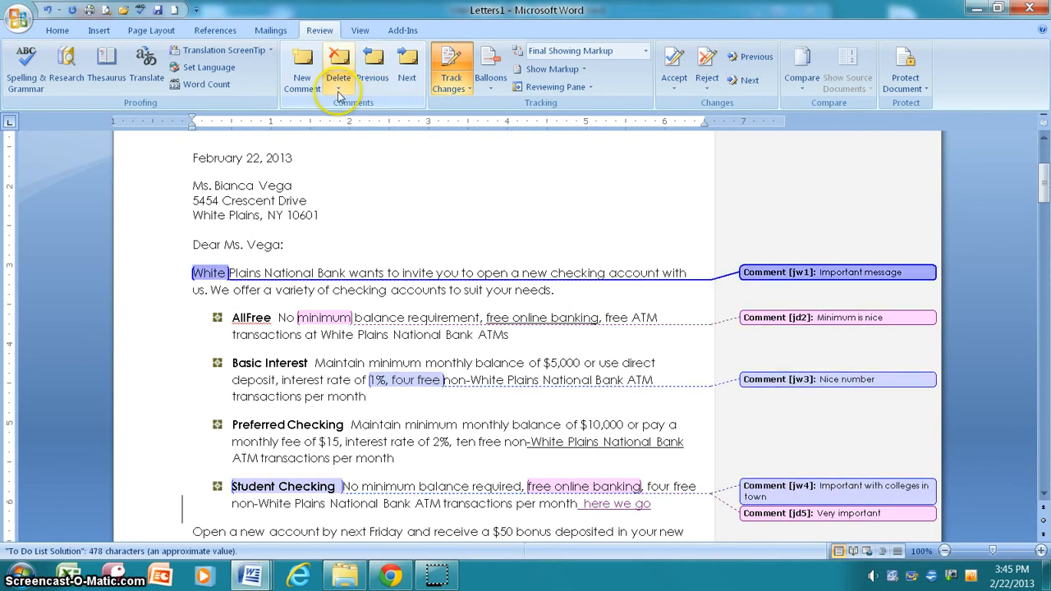
left_click(338, 95)
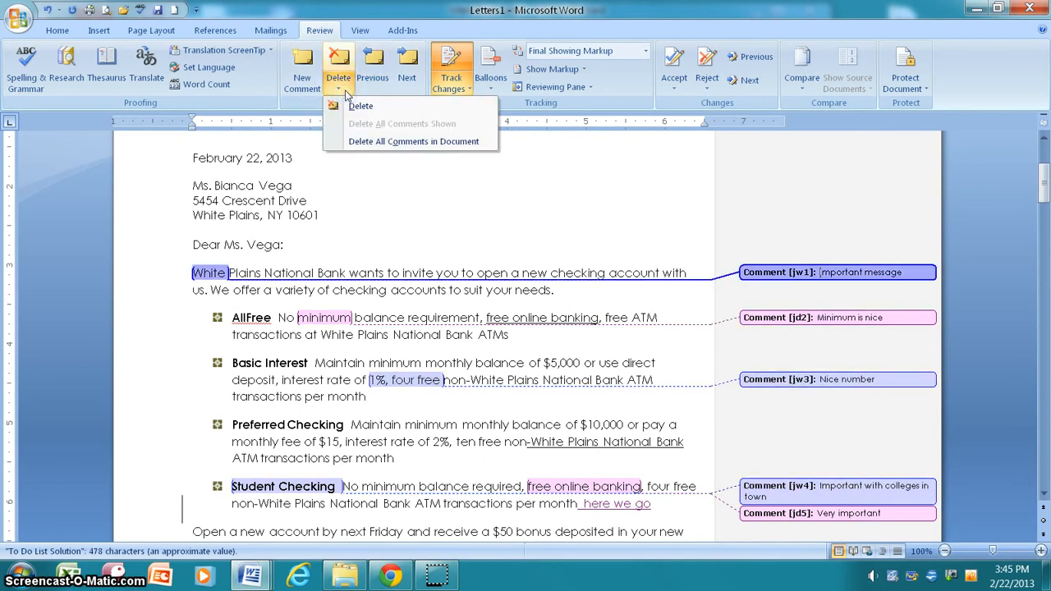
left_click(358, 106)
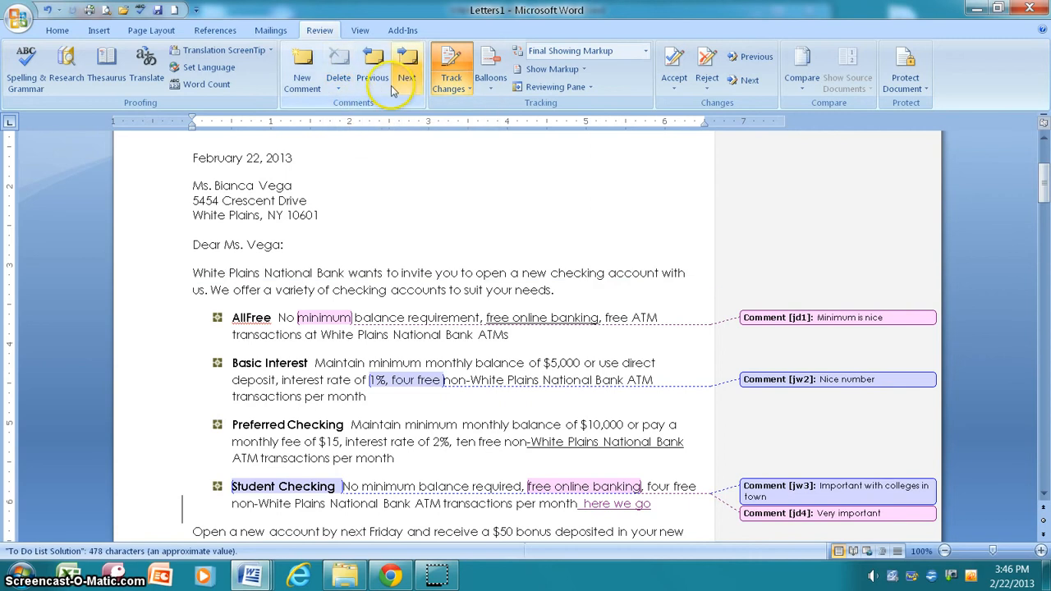
Step: Delete the comment "Minimum is nice" from the word "minimum" in the AllFree bullet
left_click(343, 91)
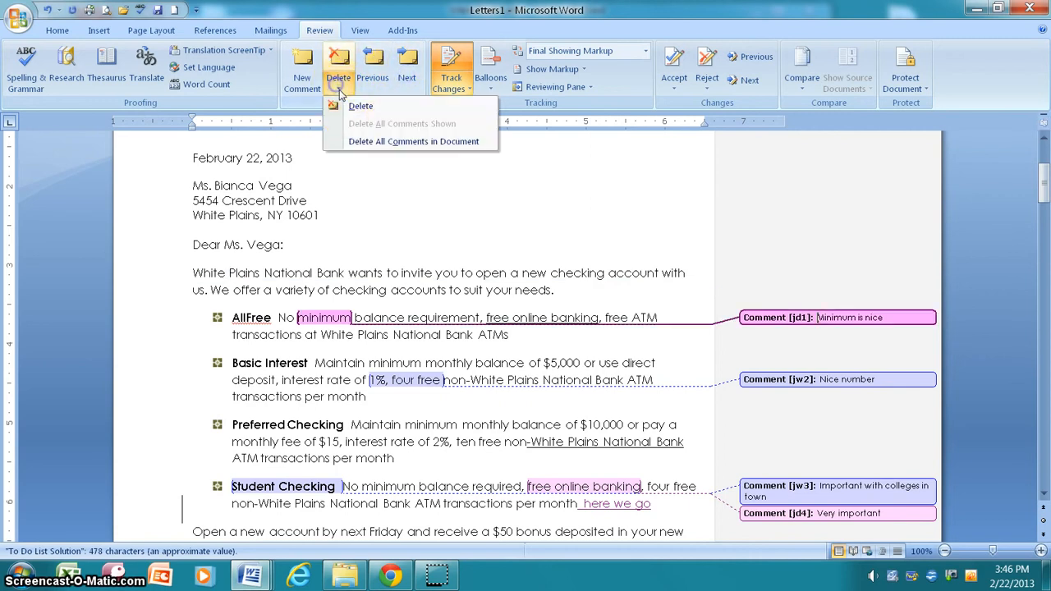
left_click(353, 105)
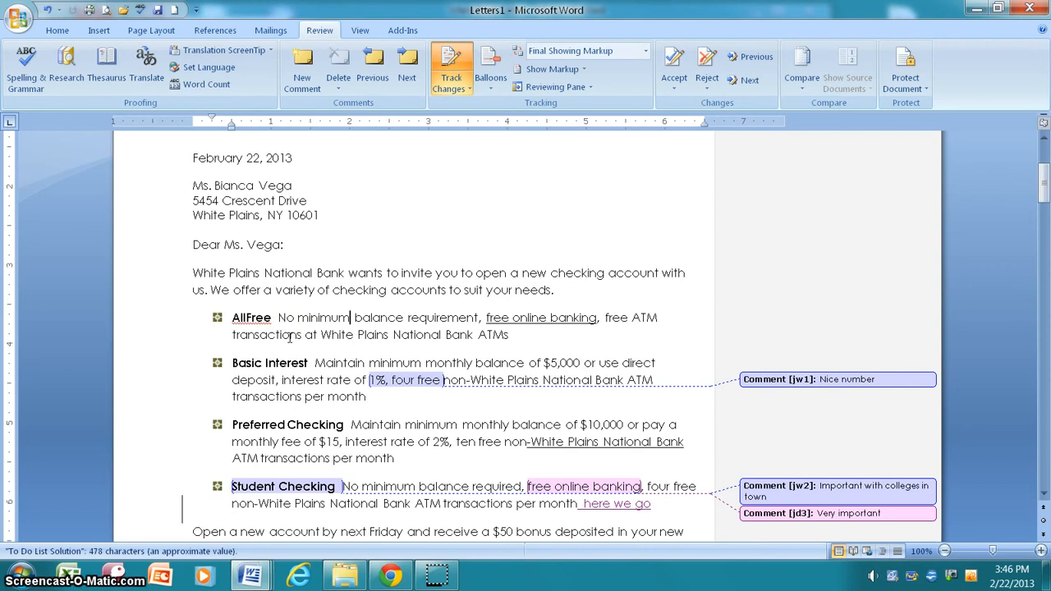
left_click(323, 92)
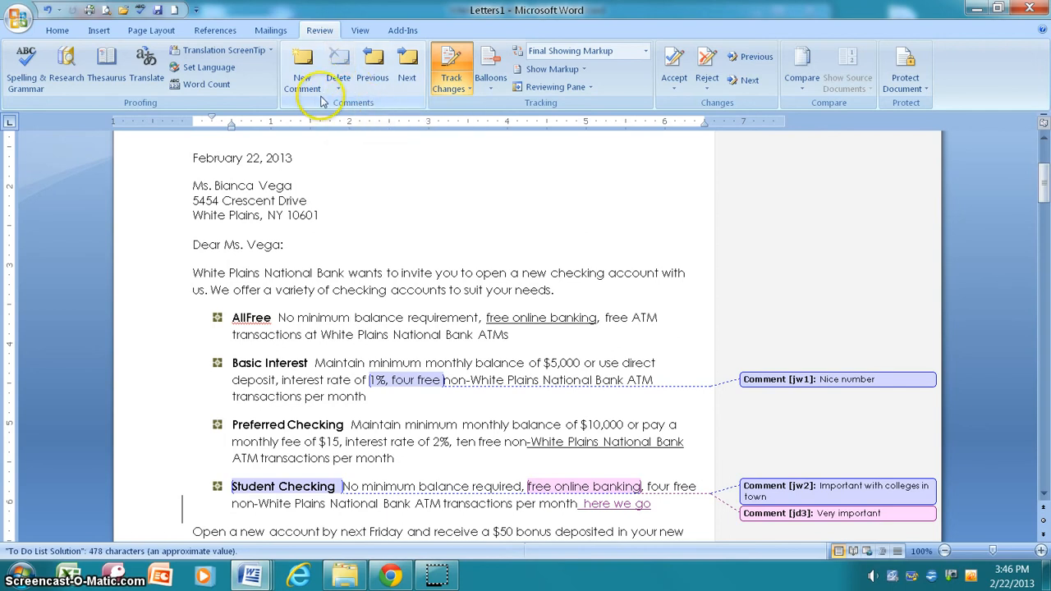
Step: Move past the remaining comments with Accept and Move to Next, and reject the tracked insertion "here we go" in the Student Checking bullet
left_click(408, 74)
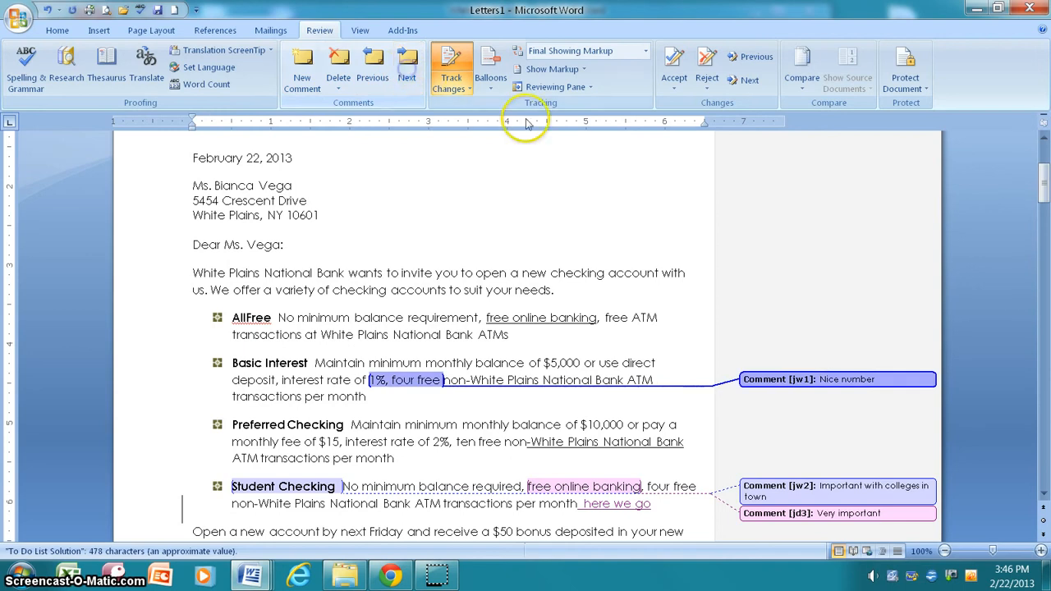
left_click(675, 86)
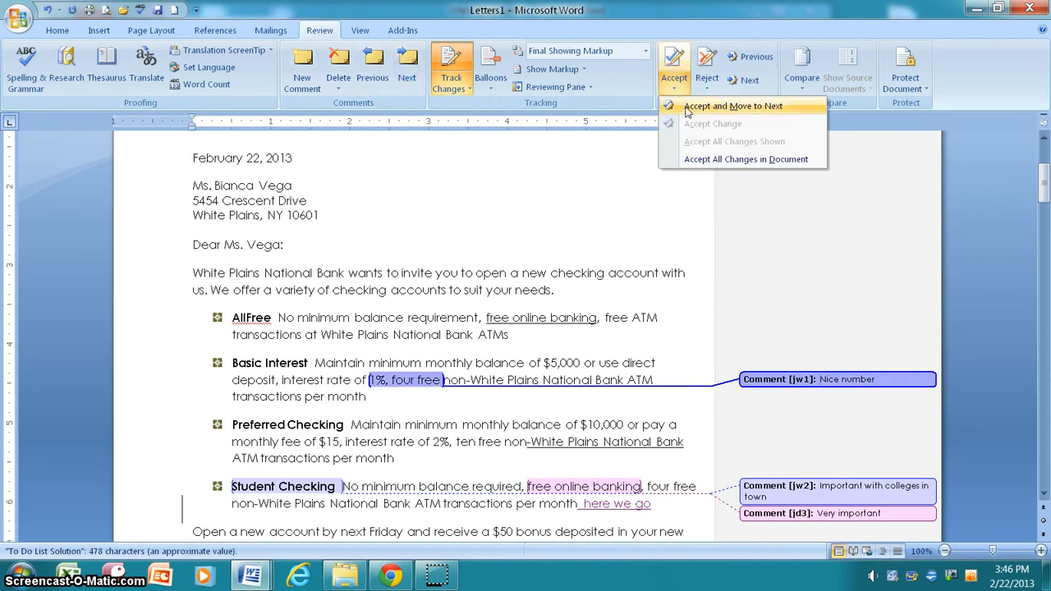
left_click(687, 110)
left_click(674, 84)
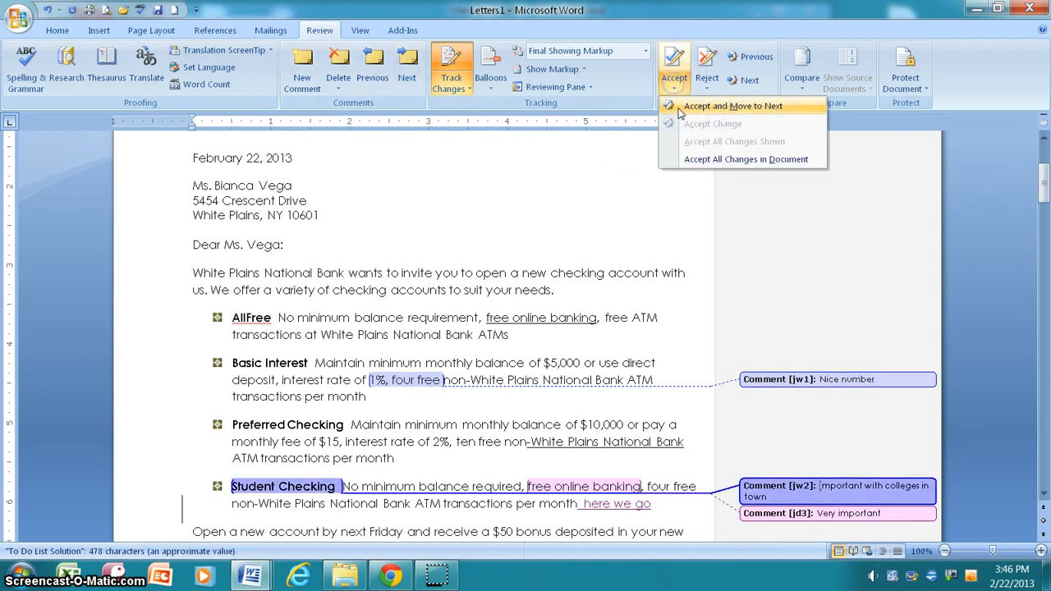
left_click(682, 107)
left_click(675, 86)
left_click(682, 106)
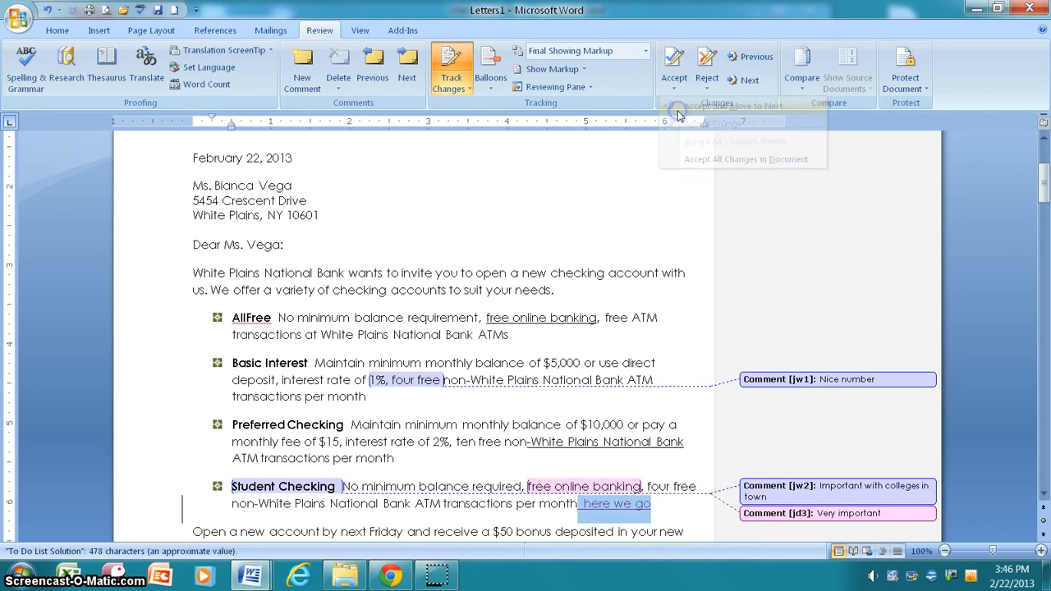
left_click(706, 85)
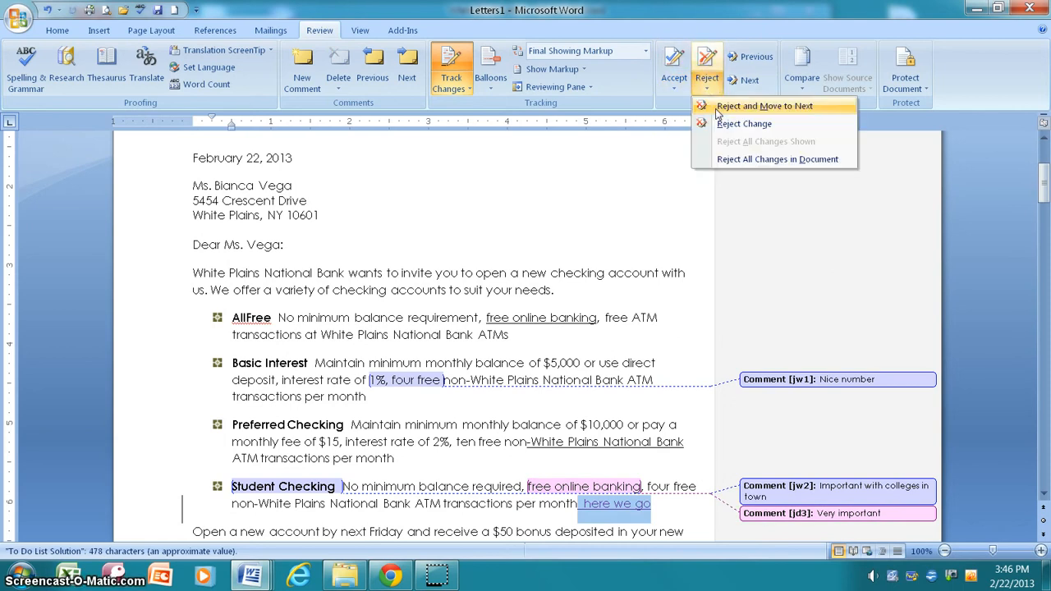
left_click(703, 107)
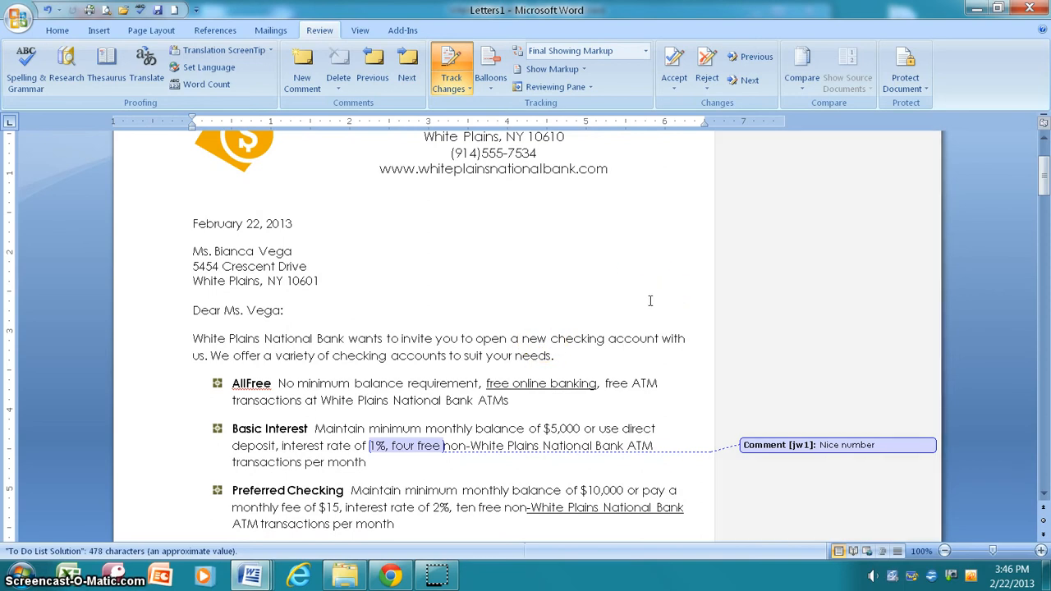
Step: Start a comparison of two document versions and choose Newsletter from the Word Practice folder as the original document
left_click(803, 90)
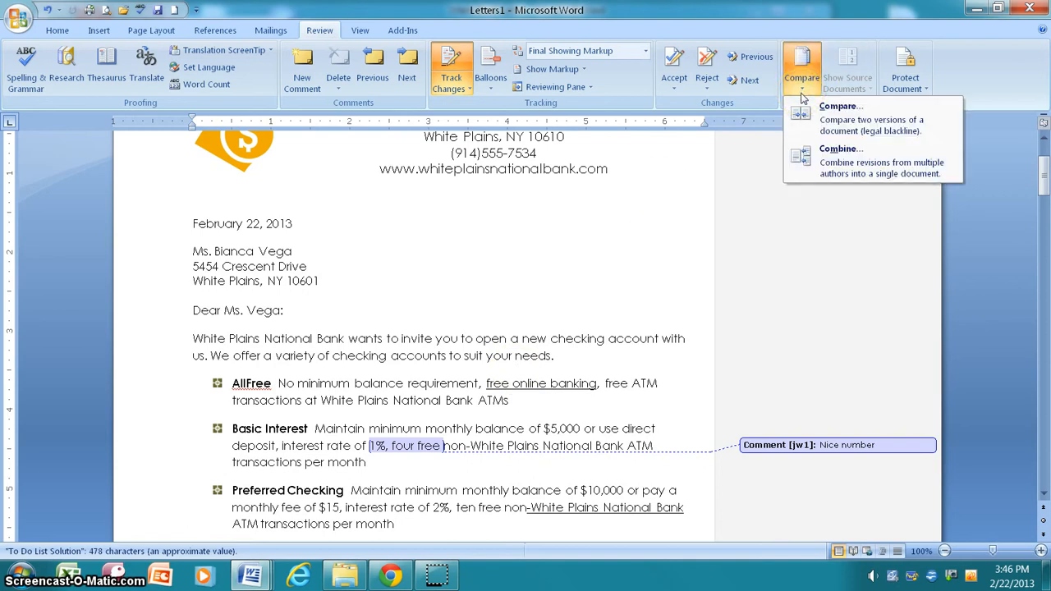
left_click(820, 159)
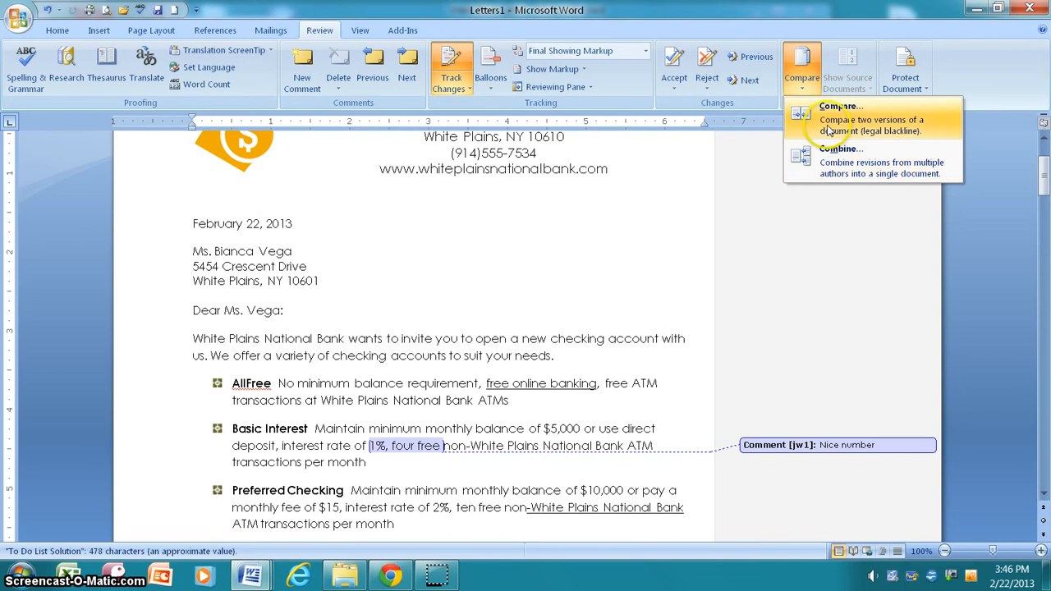
left_click(830, 125)
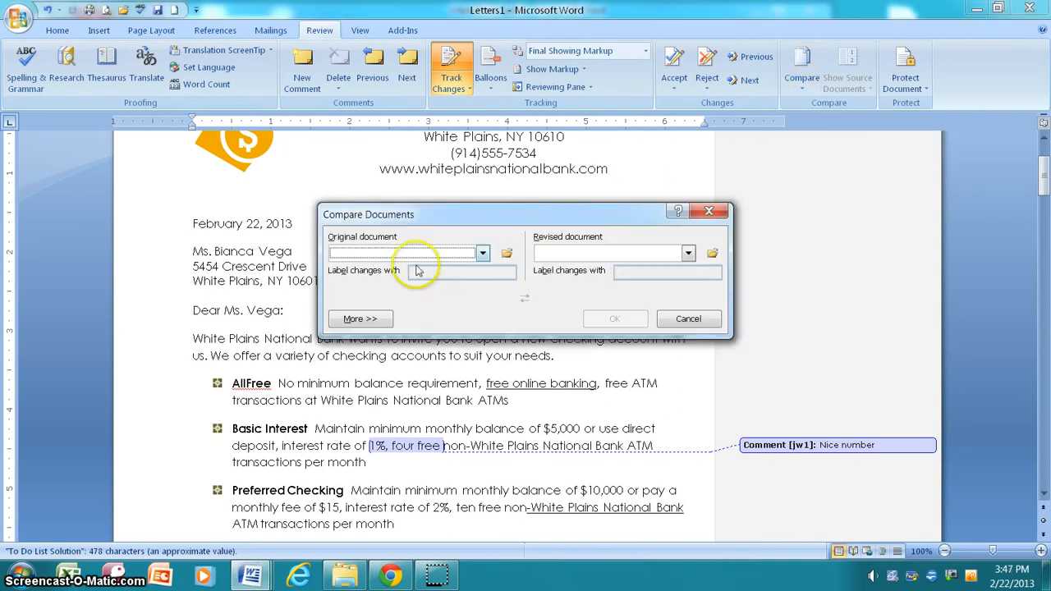
left_click(483, 255)
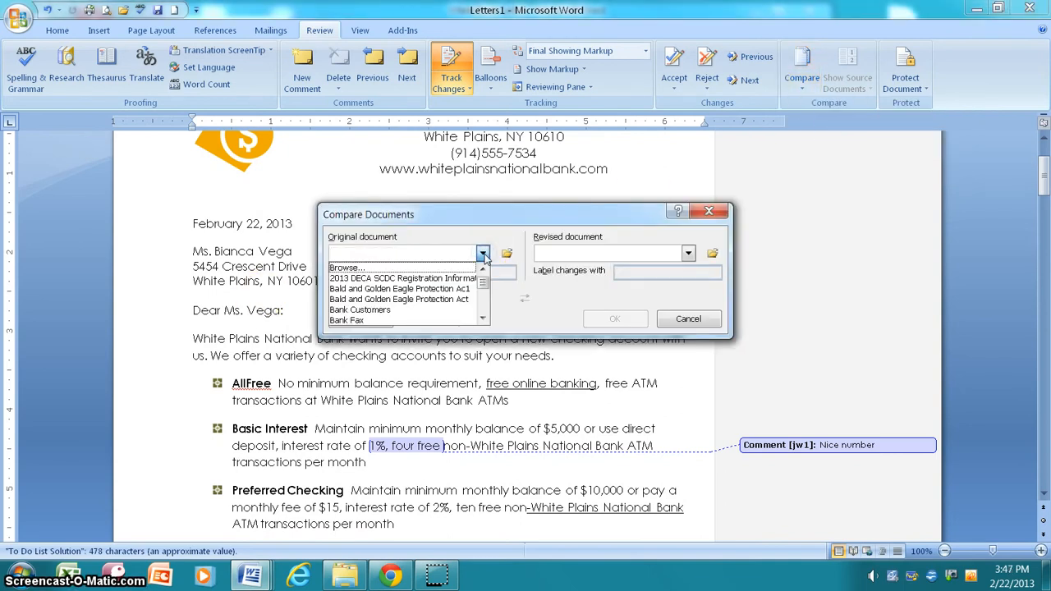
left_click(391, 267)
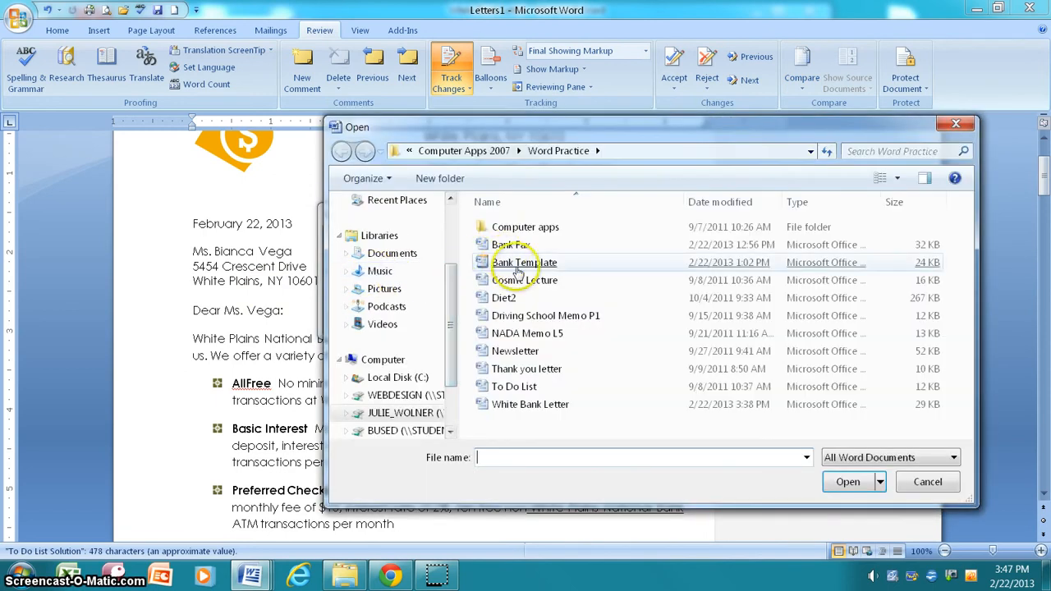
double_click(518, 352)
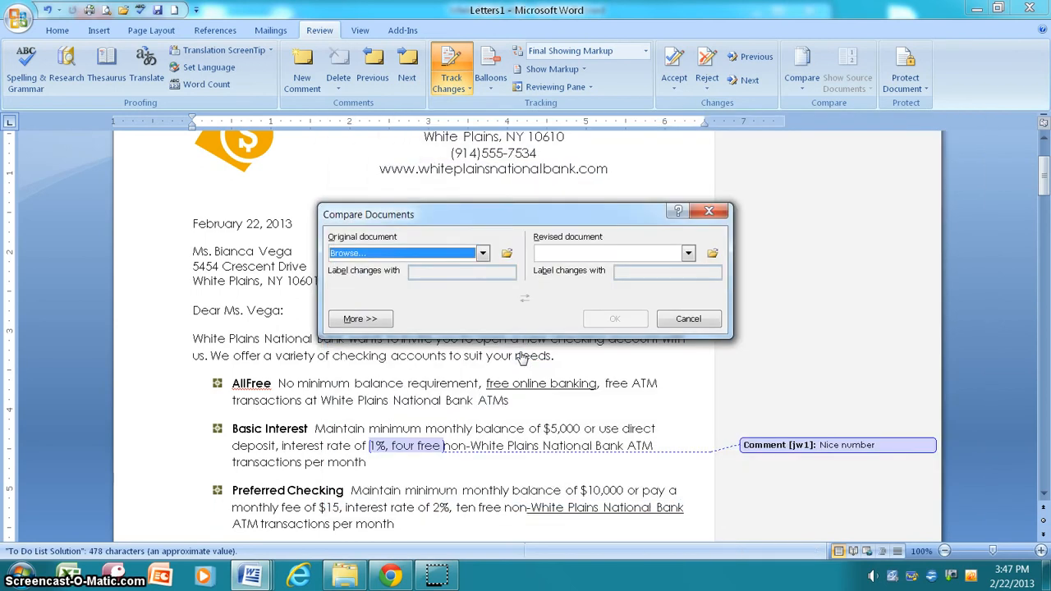
Step: Choose Diet2 from the Word Practice folder as the revised document and run the comparison
left_click(688, 256)
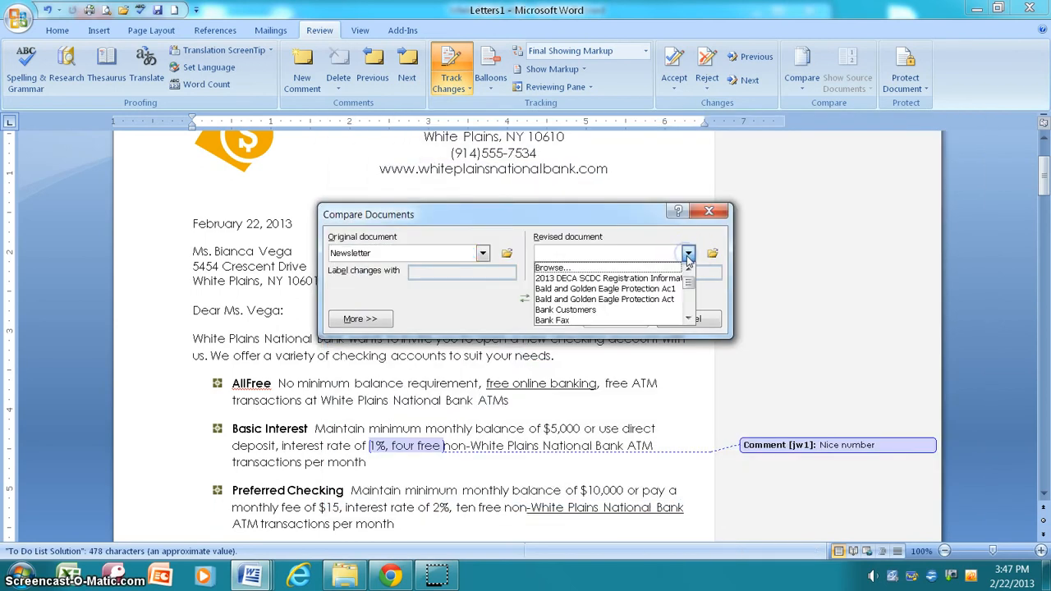
left_click(567, 267)
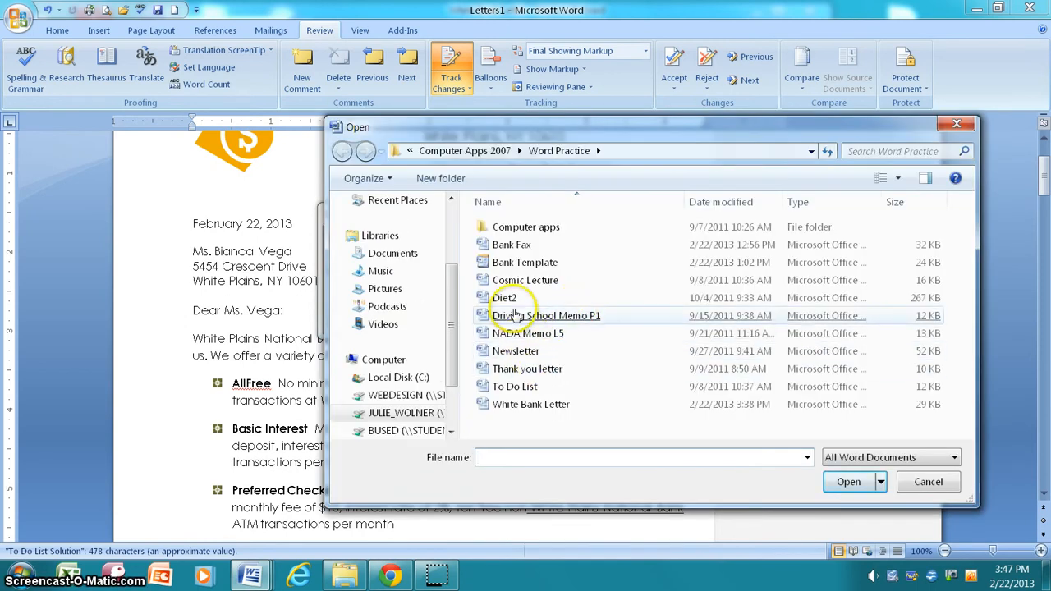
double_click(504, 298)
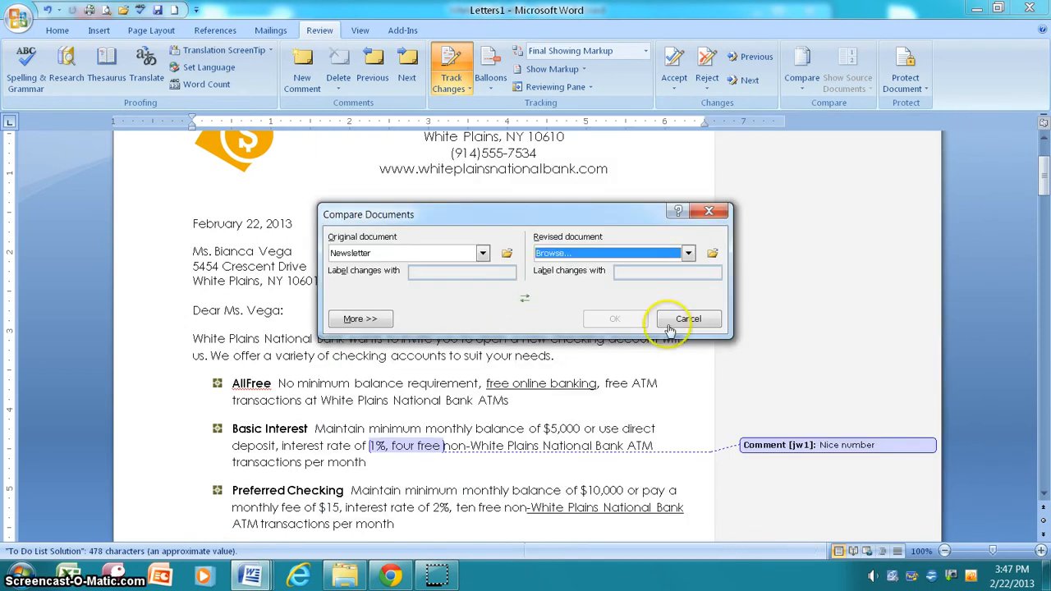
left_click(615, 318)
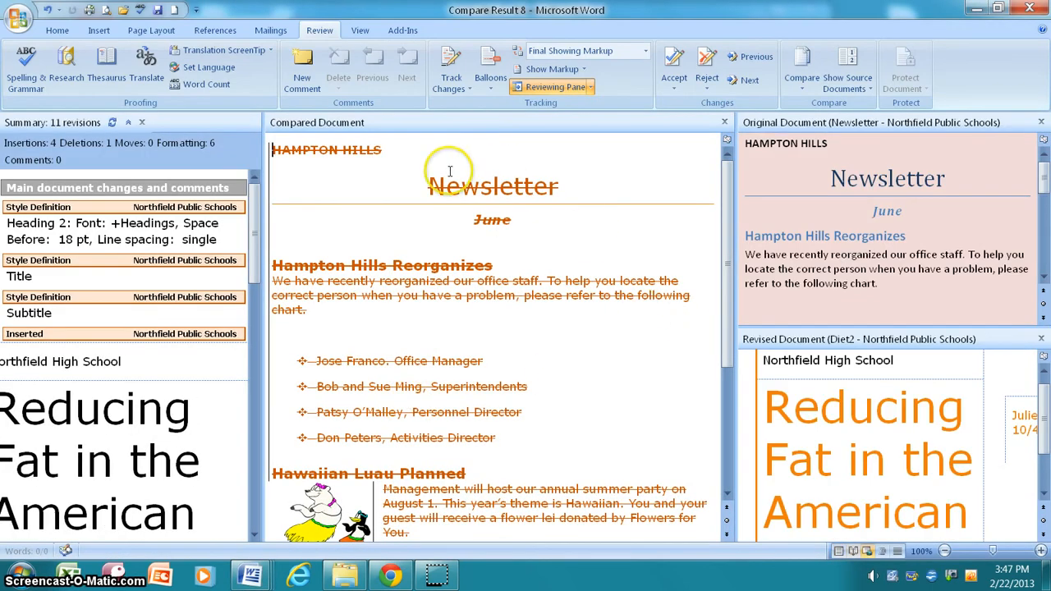
Step: Examine the compared document's deletions and insertions against the original Newsletter and the revised Diet2
left_click(168, 435)
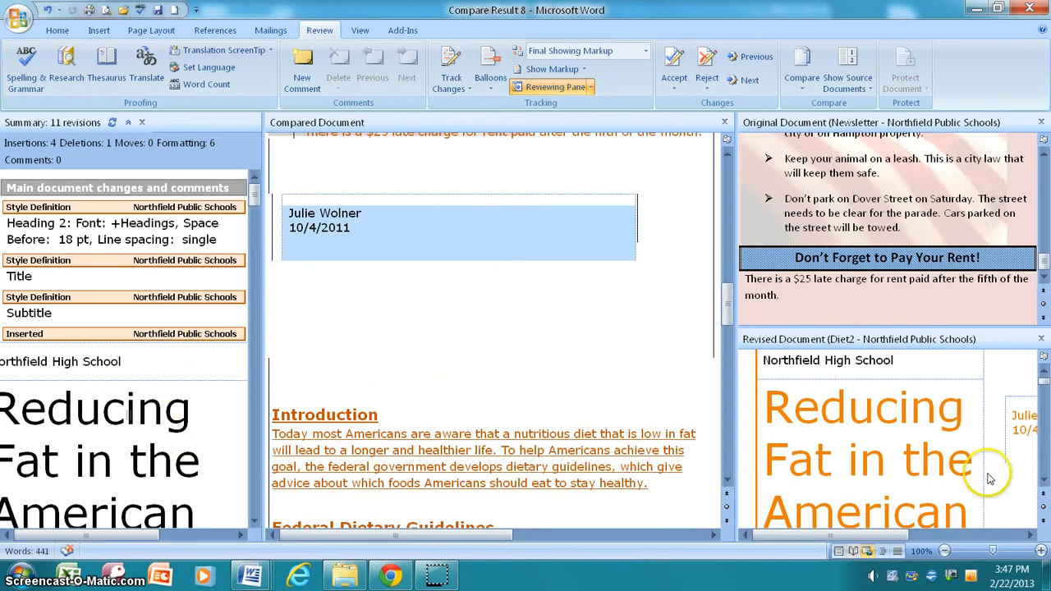
scroll(989, 479, "up", 2)
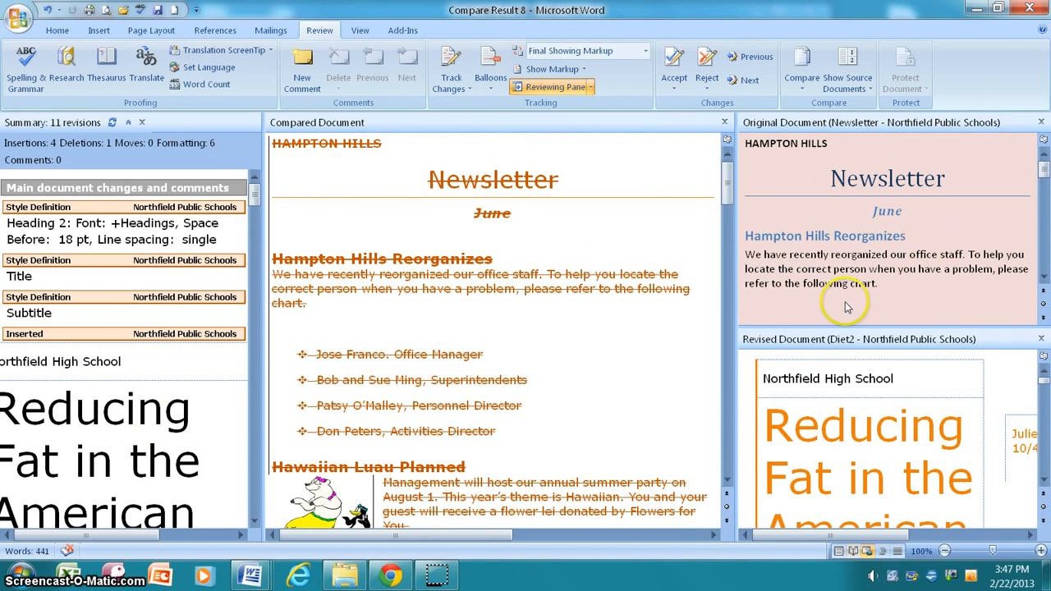
scroll(475, 421, "down", 6)
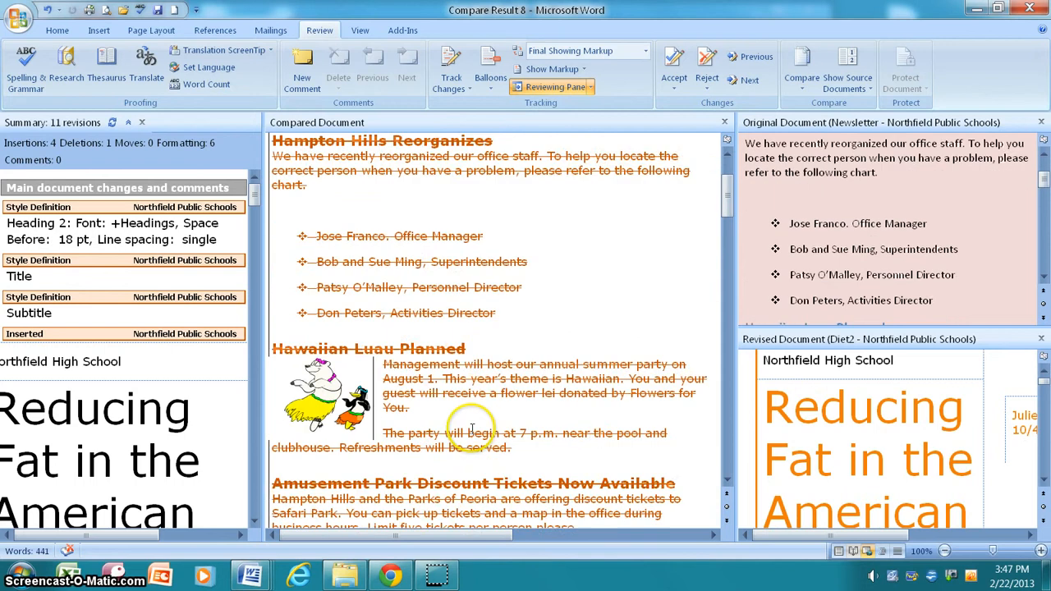
scroll(476, 421, "down", 20)
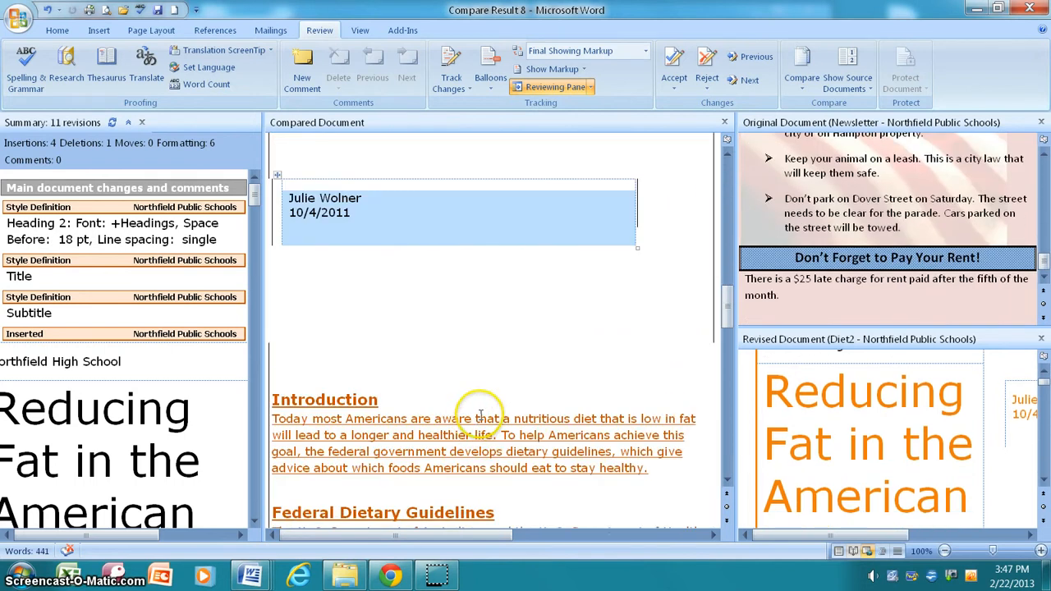
scroll(480, 415, "down", 20)
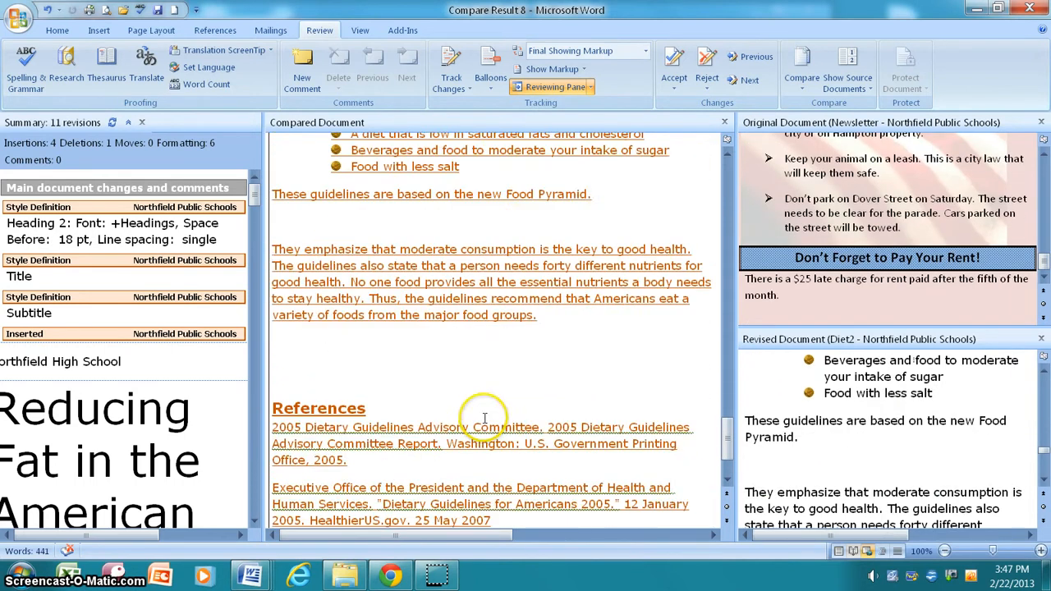
scroll(480, 418, "up", 20)
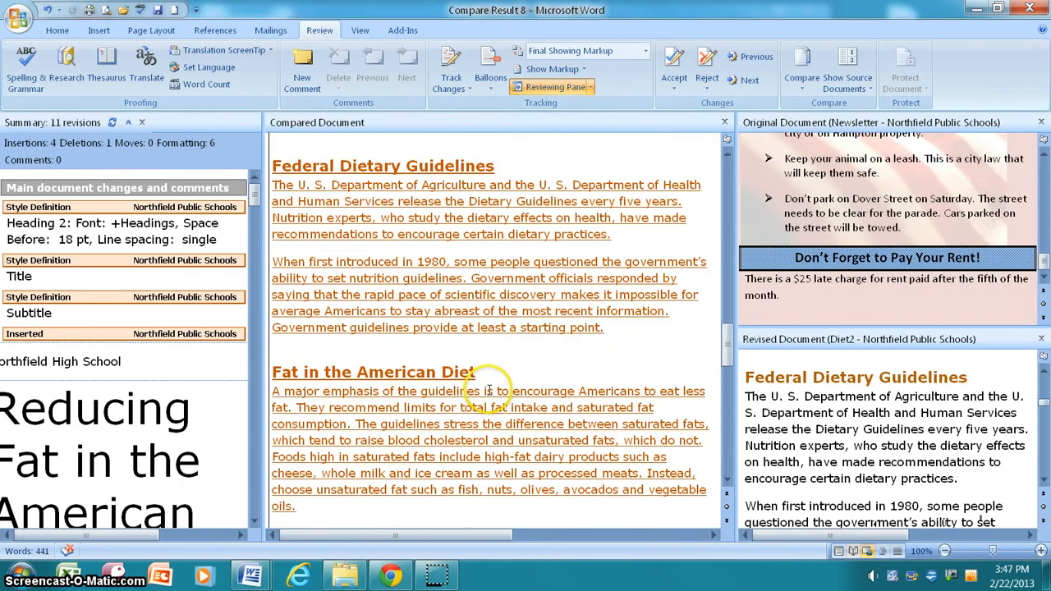
scroll(490, 386, "up", 20)
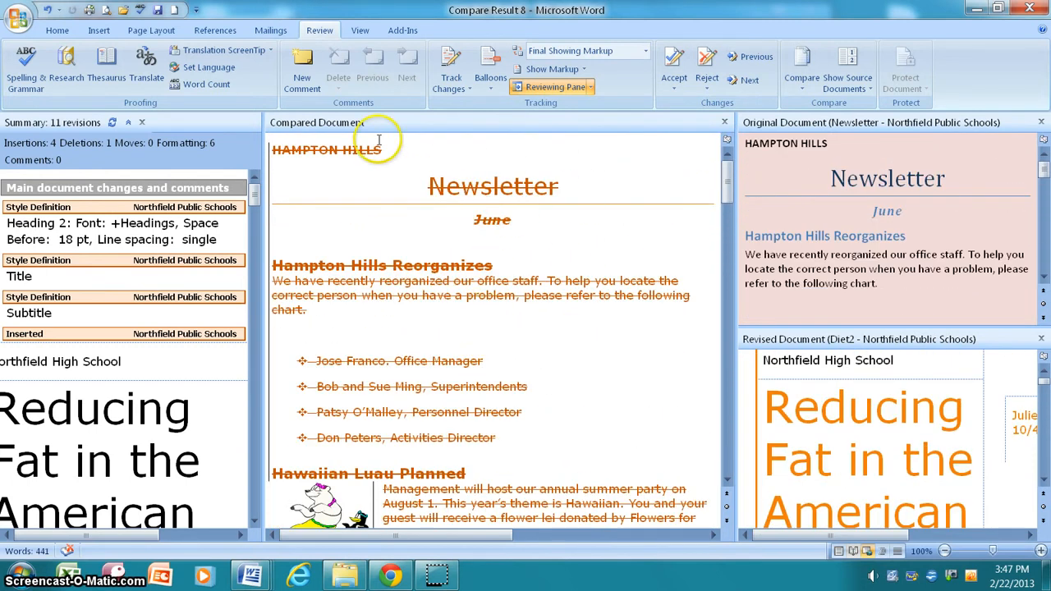
scroll(366, 351, "down", 4)
scroll(365, 352, "down", 20)
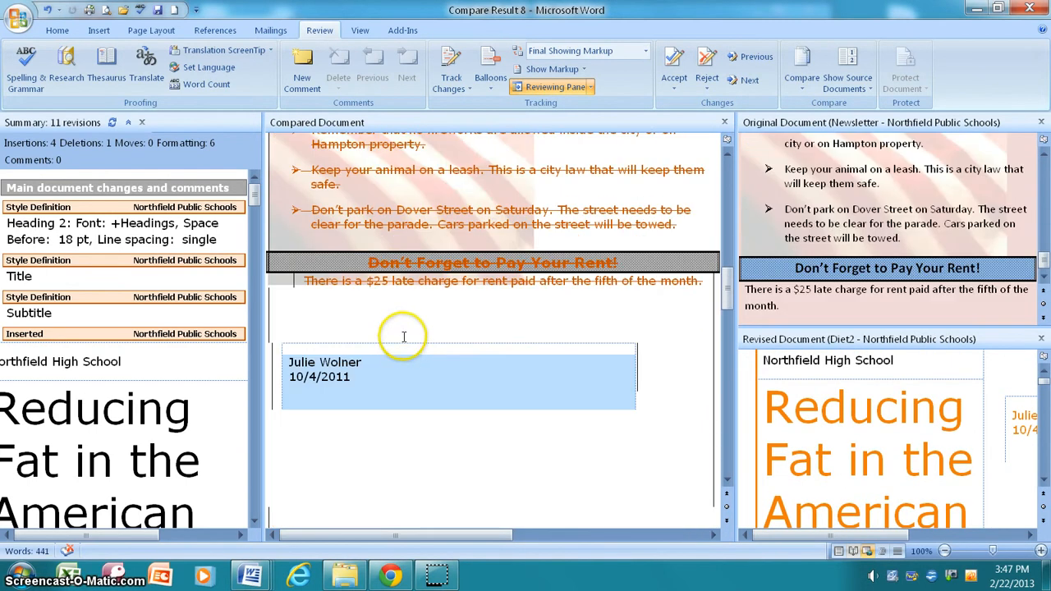
scroll(405, 341, "down", 10)
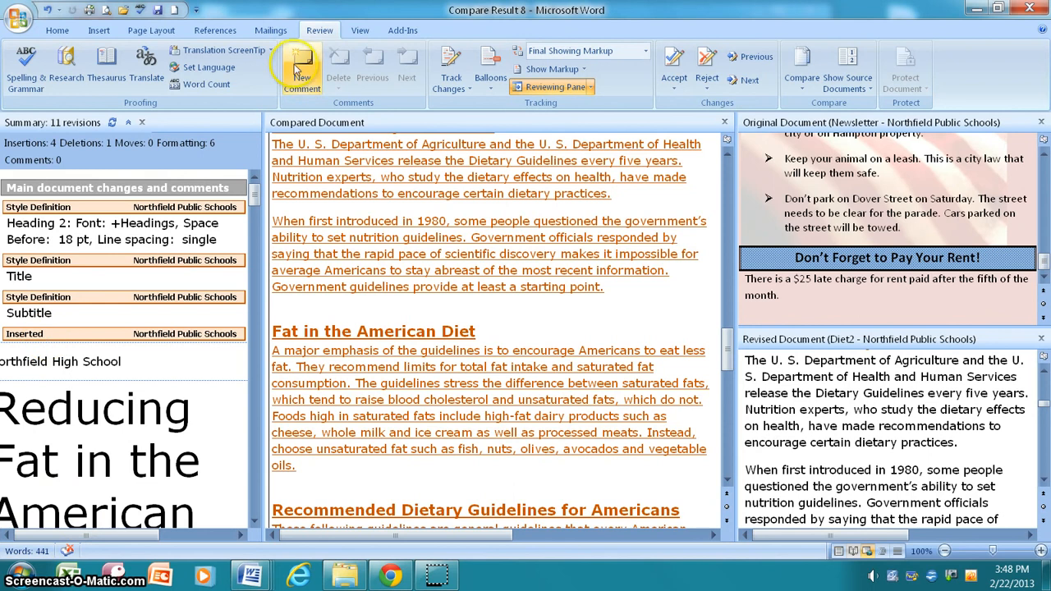
Step: Switch back to the Letters1 document and place the insertion point below the signature block, on the second page
left_click(251, 575)
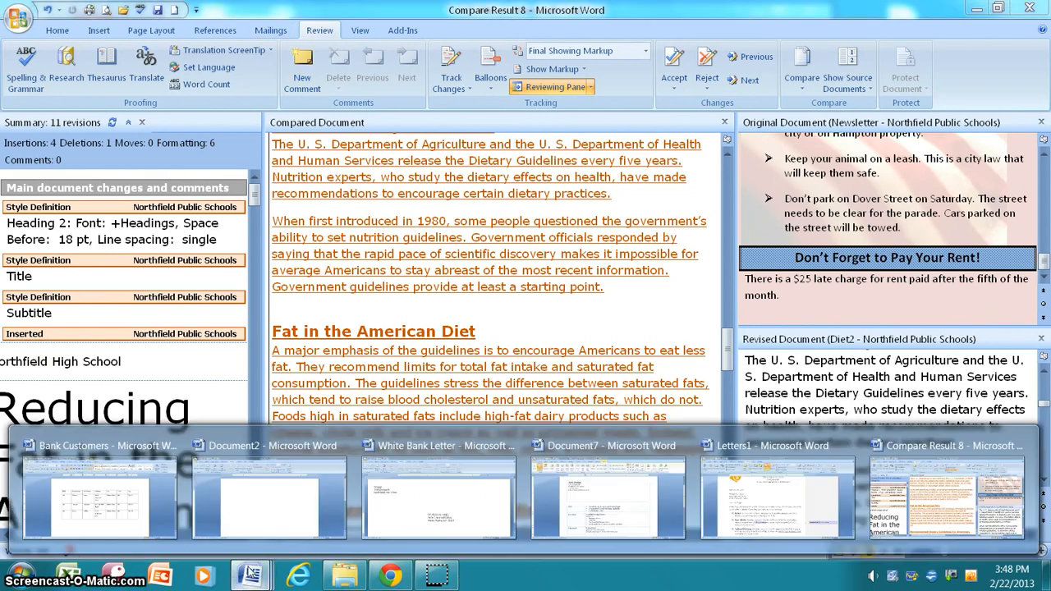
left_click(795, 506)
scroll(305, 400, "down", 6)
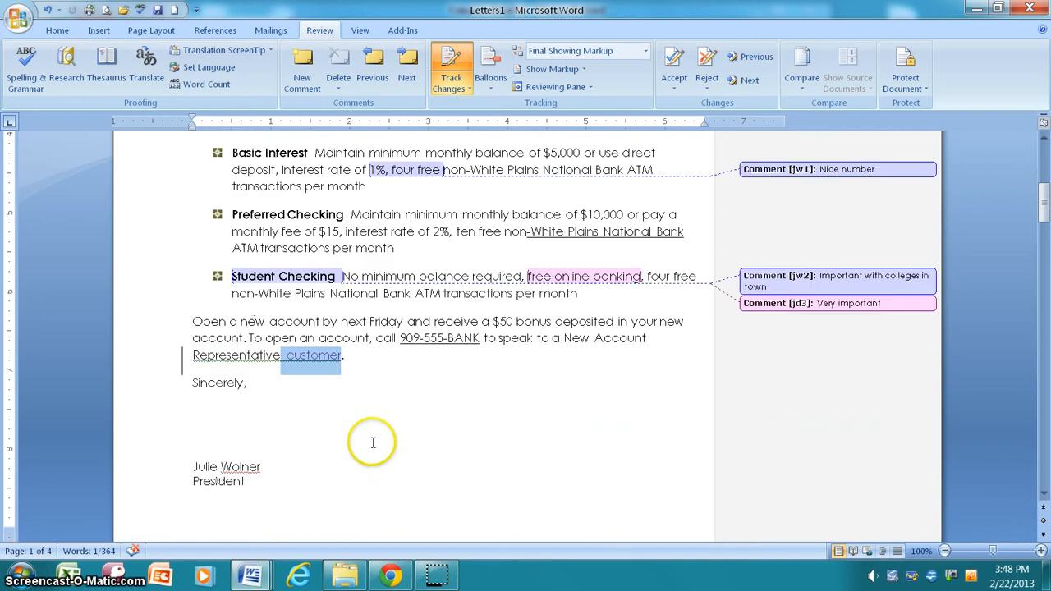
left_click(191, 514)
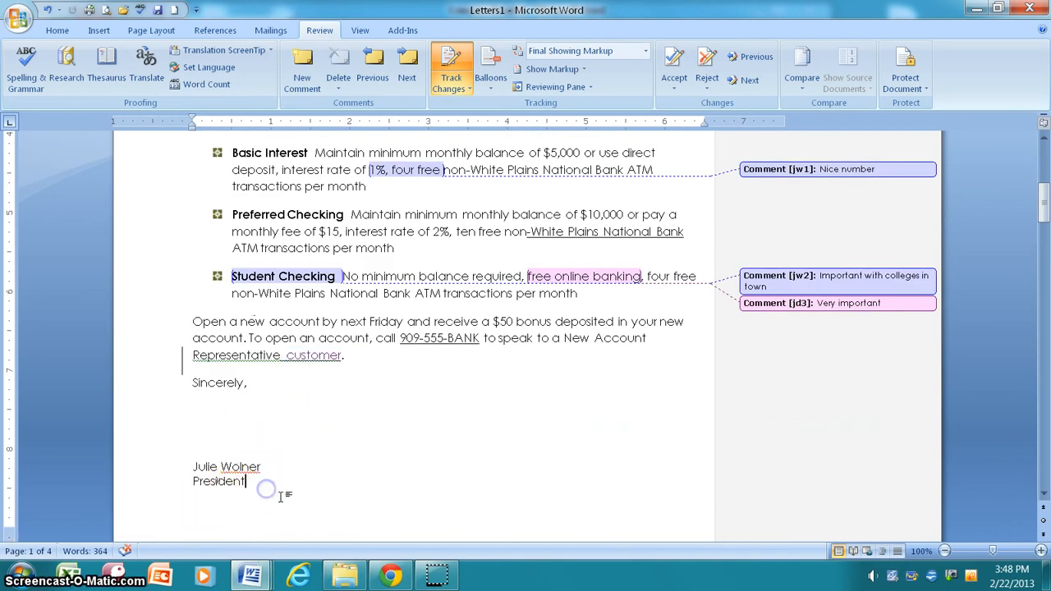
scroll(271, 444, "down", 4)
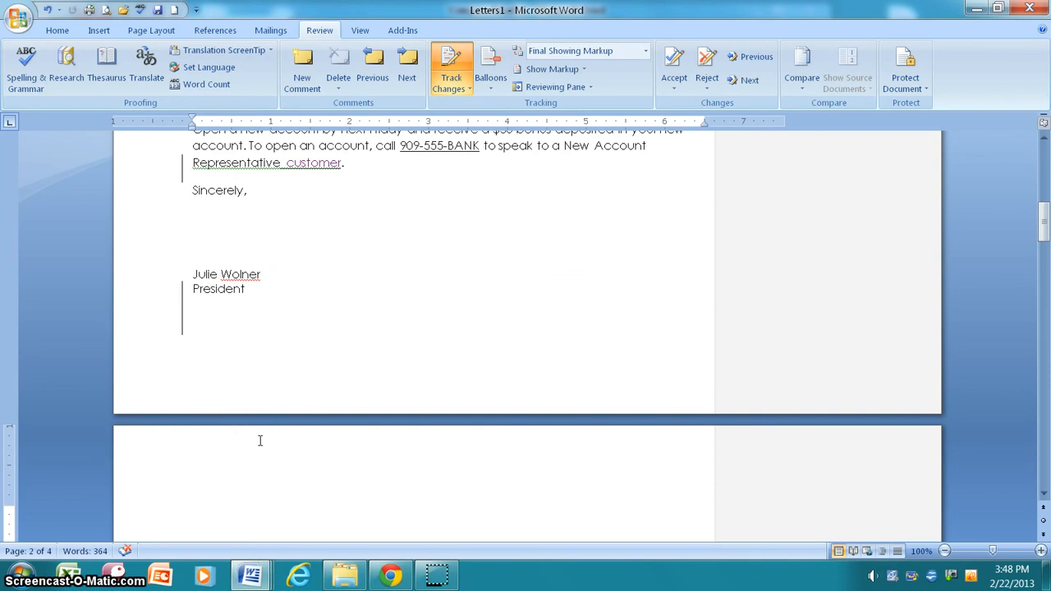
Step: Start combining revisions from multiple authors and choose White Bank Letter from the Word Practice folder as the original document
left_click(801, 70)
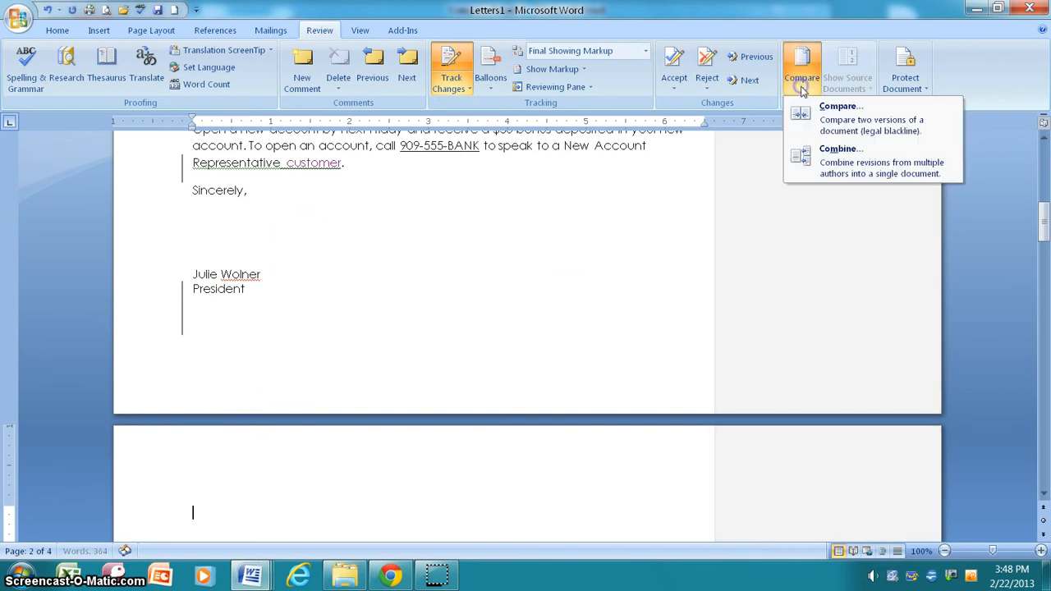
left_click(830, 168)
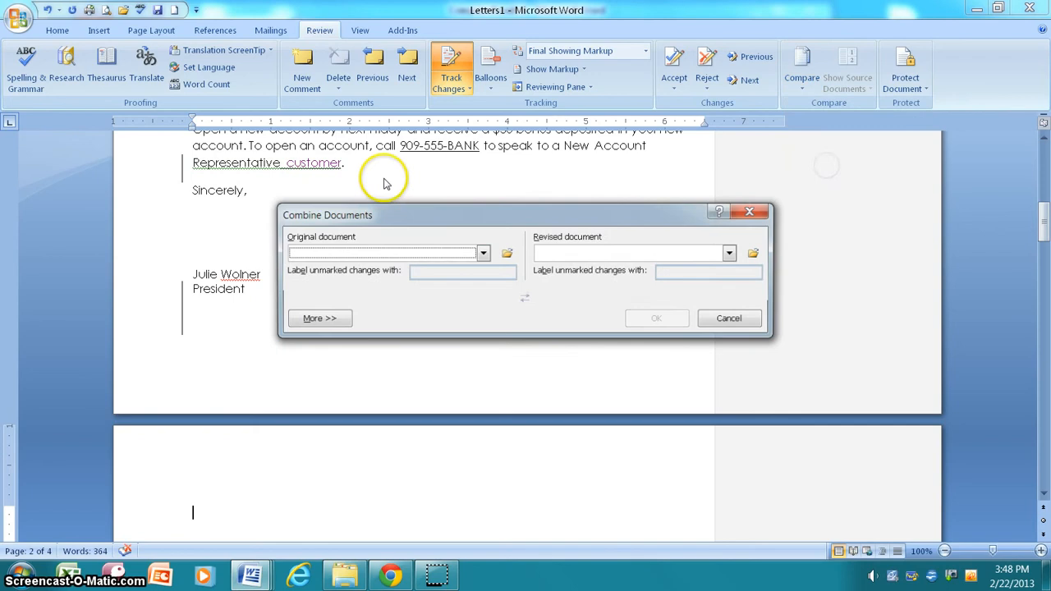
left_click(482, 253)
left_click(419, 267)
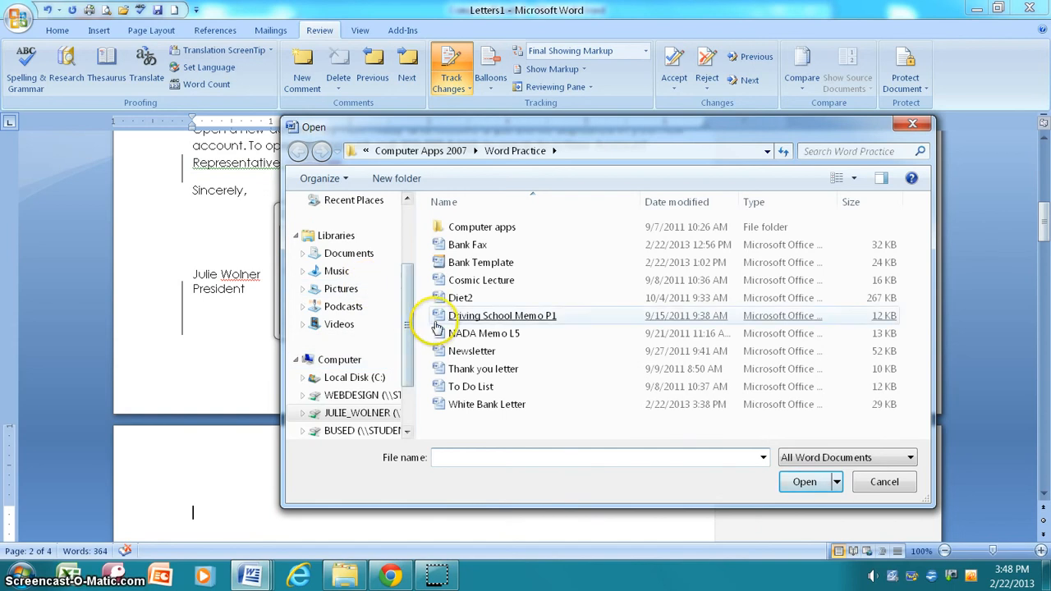
double_click(468, 404)
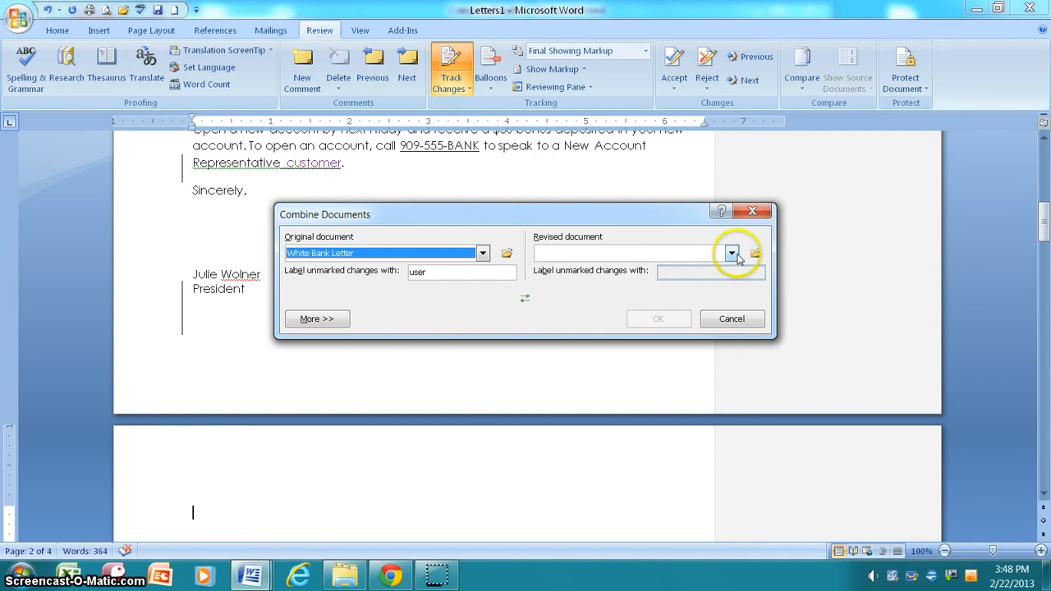
Step: Choose Bank Fax from the Word Practice folder as the revised document and combine the two documents
left_click(731, 253)
left_click(671, 264)
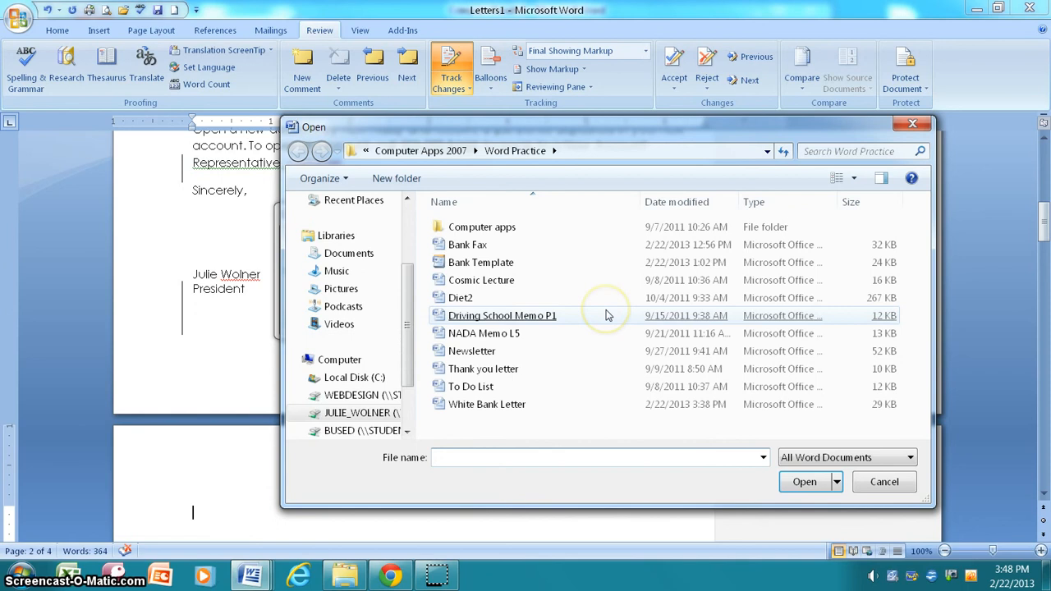
double_click(476, 245)
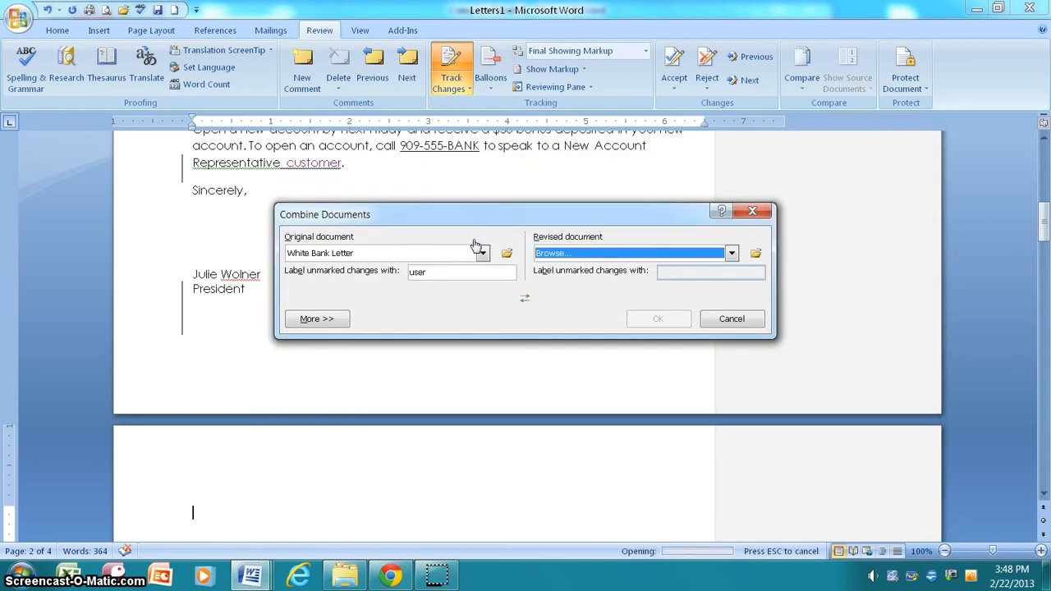
left_click(659, 319)
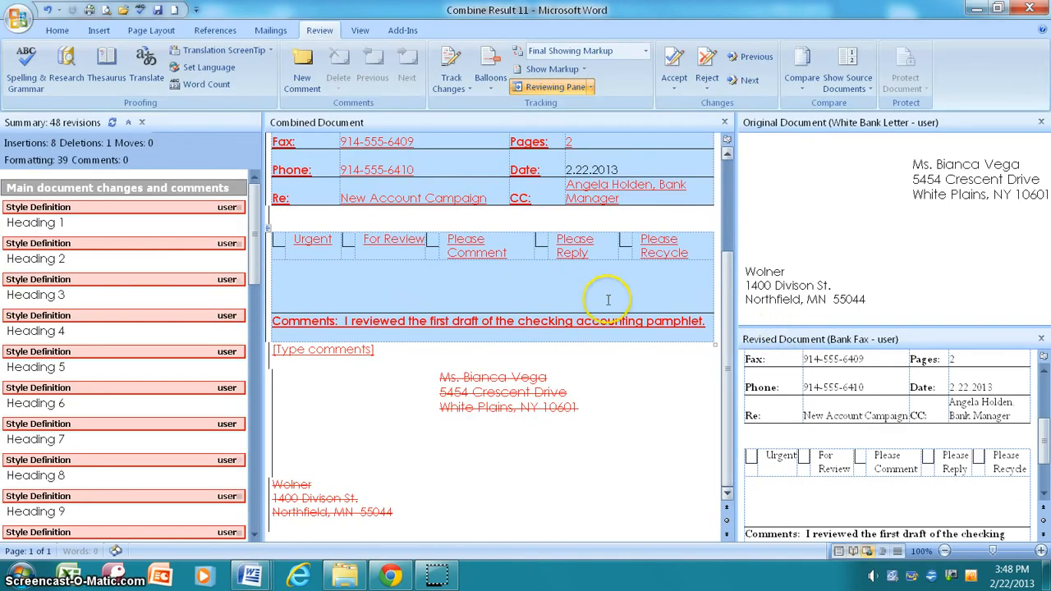
Step: Examine the combined document's tracked insertions and deletions from the fax form down to the envelope addresses, alongside both source documents
scroll(536, 302, "down", 1)
scroll(554, 331, "up", 1)
scroll(556, 333, "down", 1)
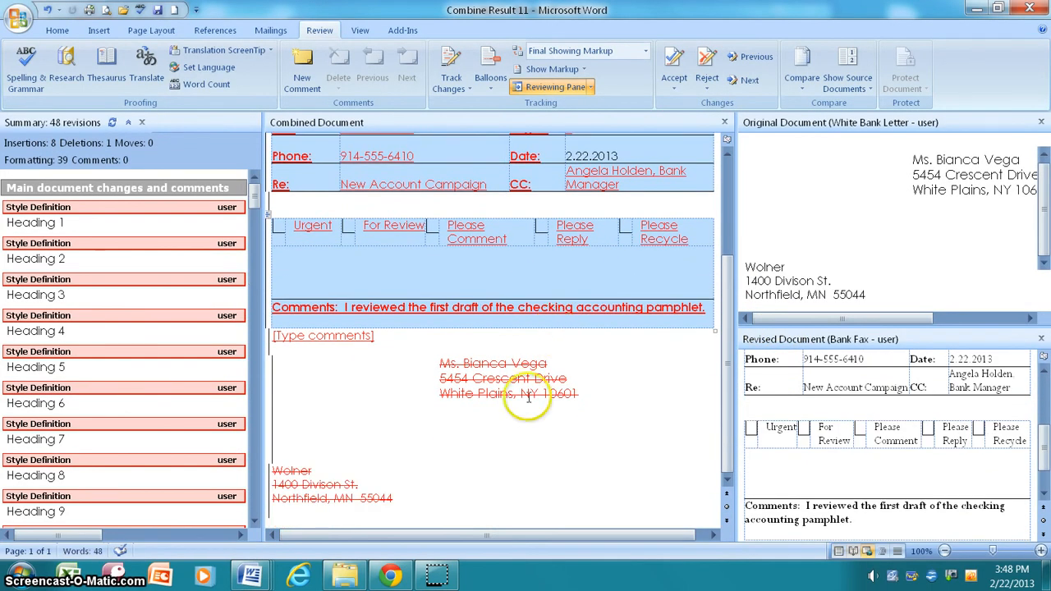
scroll(533, 398, "up", 4)
scroll(534, 398, "down", 4)
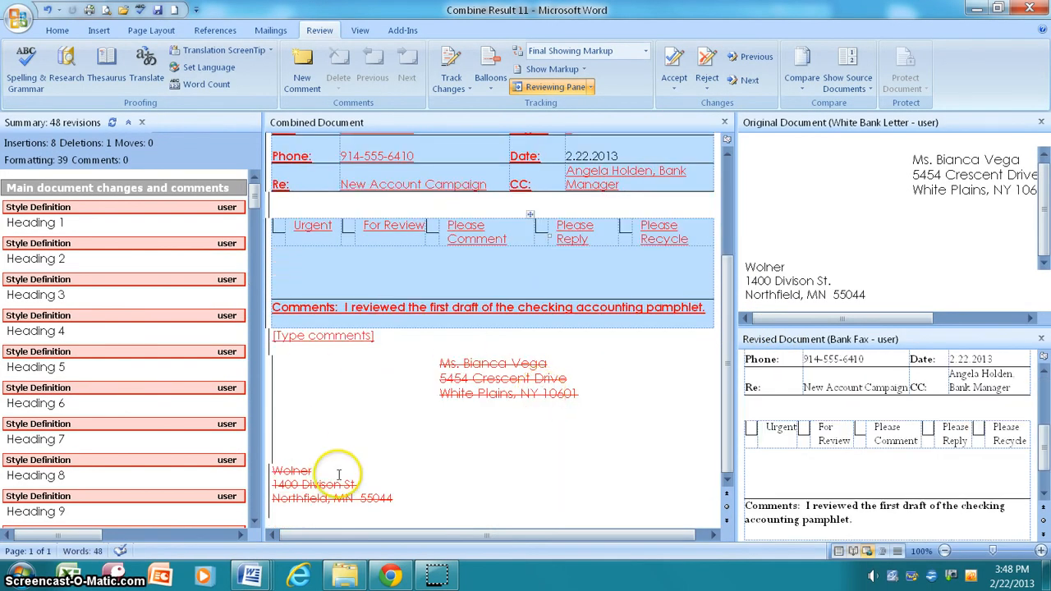
scroll(519, 381, "up", 4)
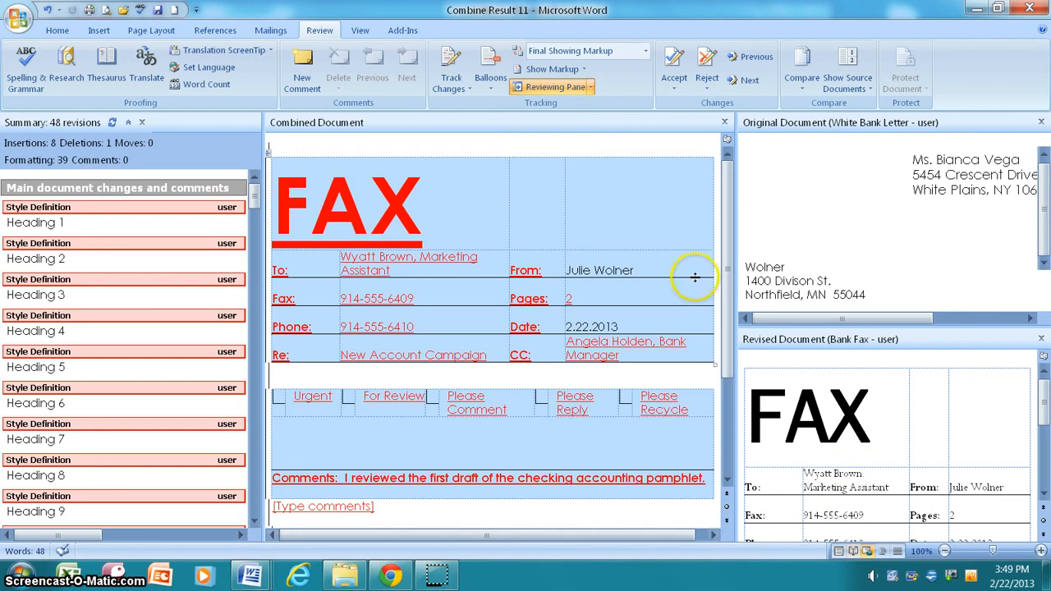
scroll(512, 283, "down", 4)
scroll(513, 285, "down", 1)
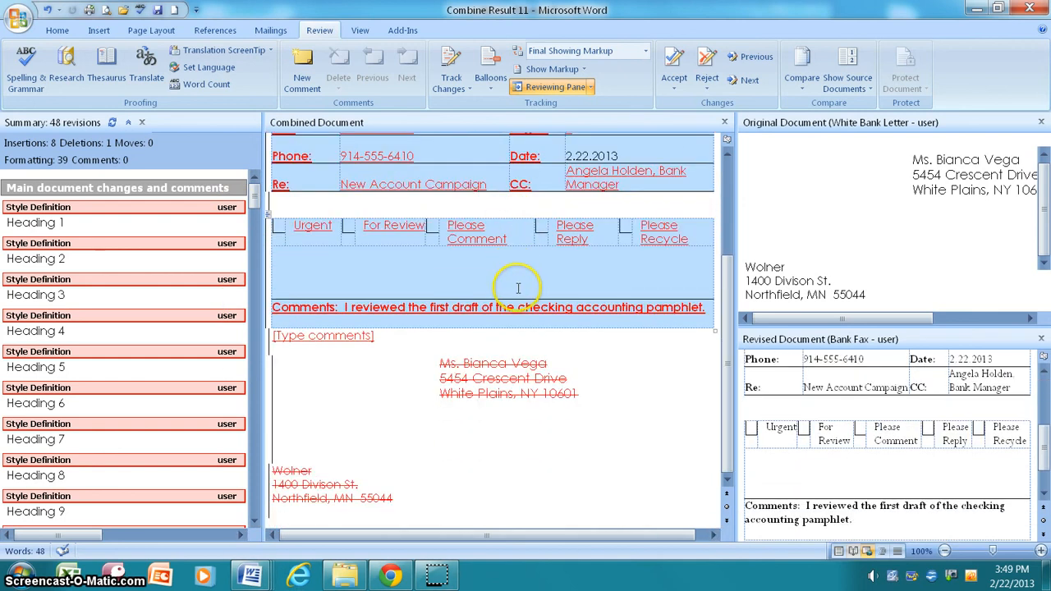
scroll(518, 288, "up", 4)
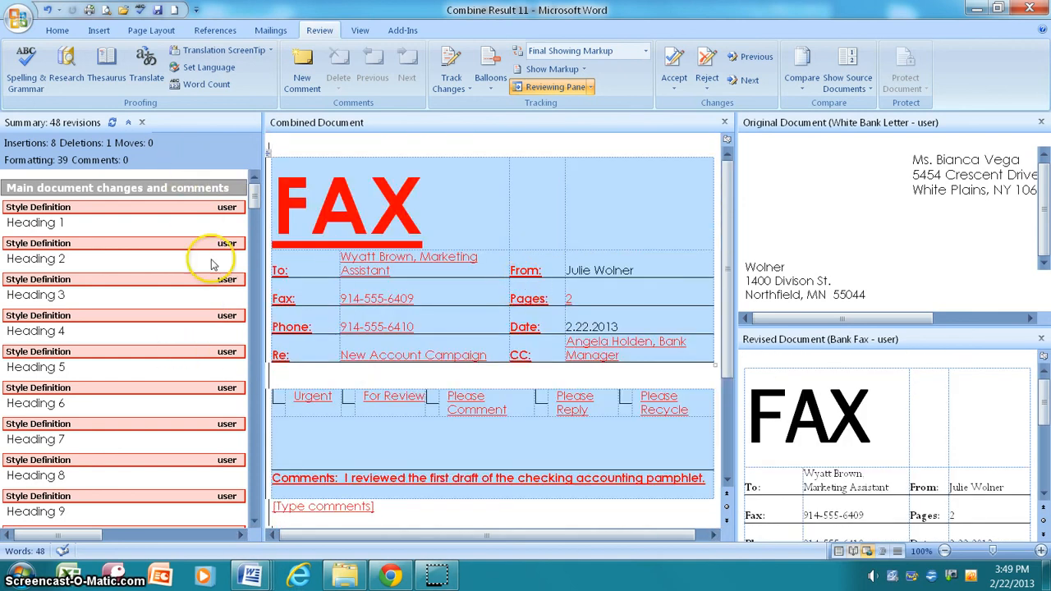
scroll(206, 424, "down", 4)
scroll(204, 409, "up", 3)
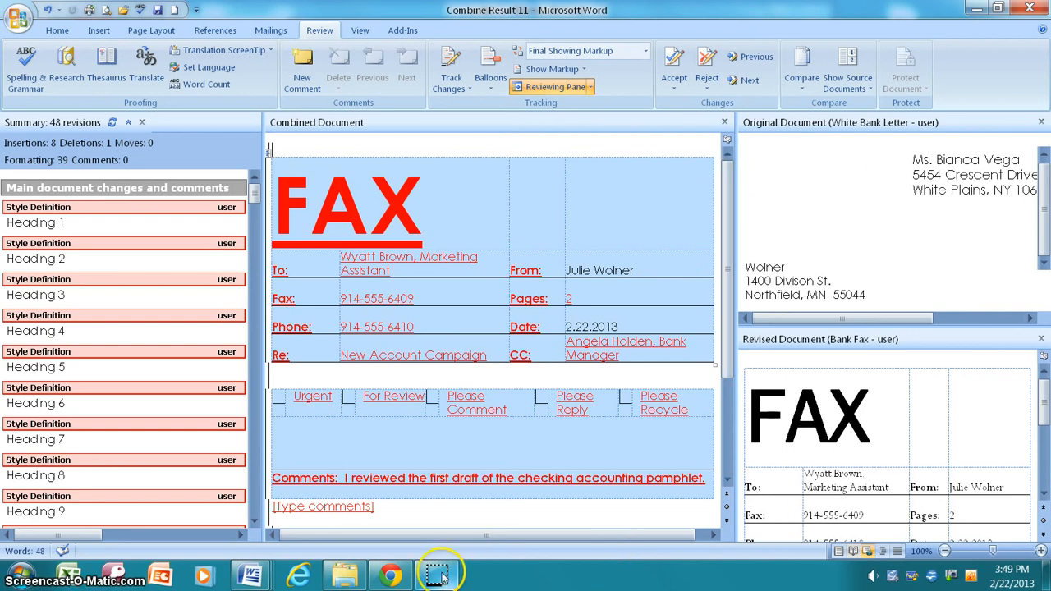
mouse_move(438, 575)
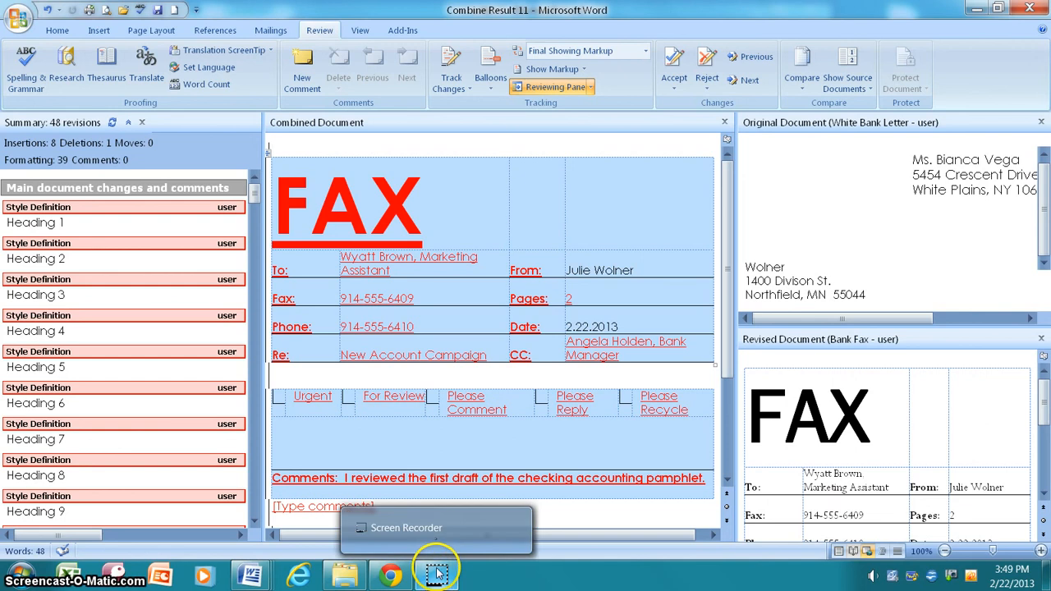